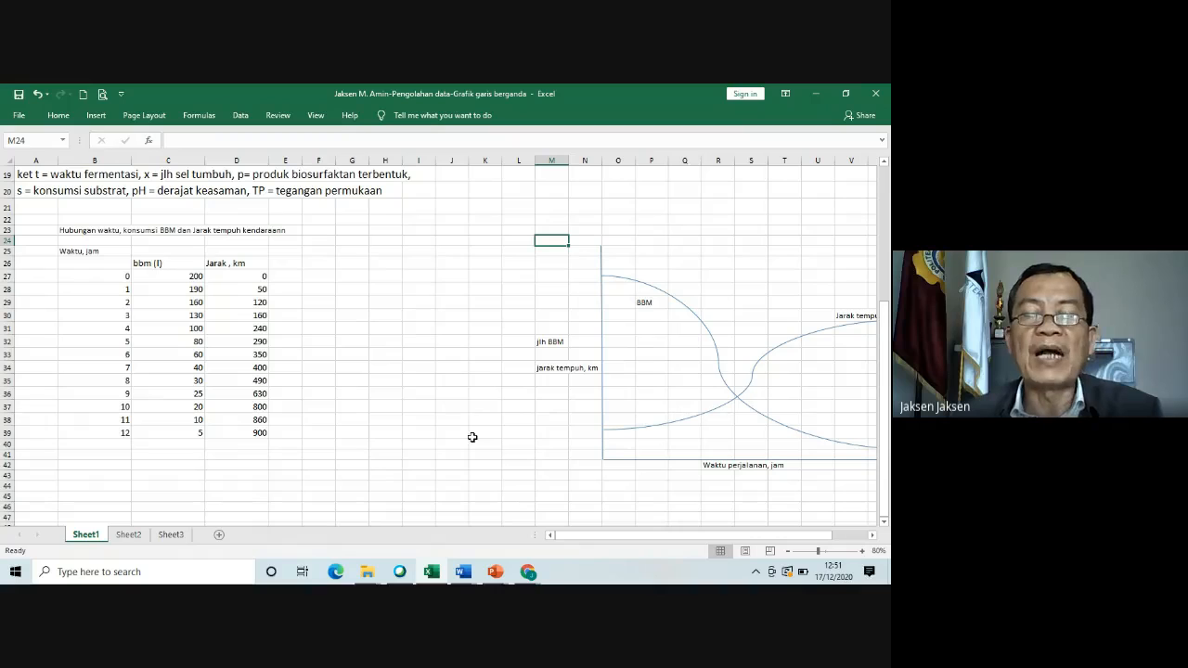
Step: Move the start point of the Jarak tempuh curve in the sketched graph down to the origin of the axes
left_click_drag(597, 536, 682, 539)
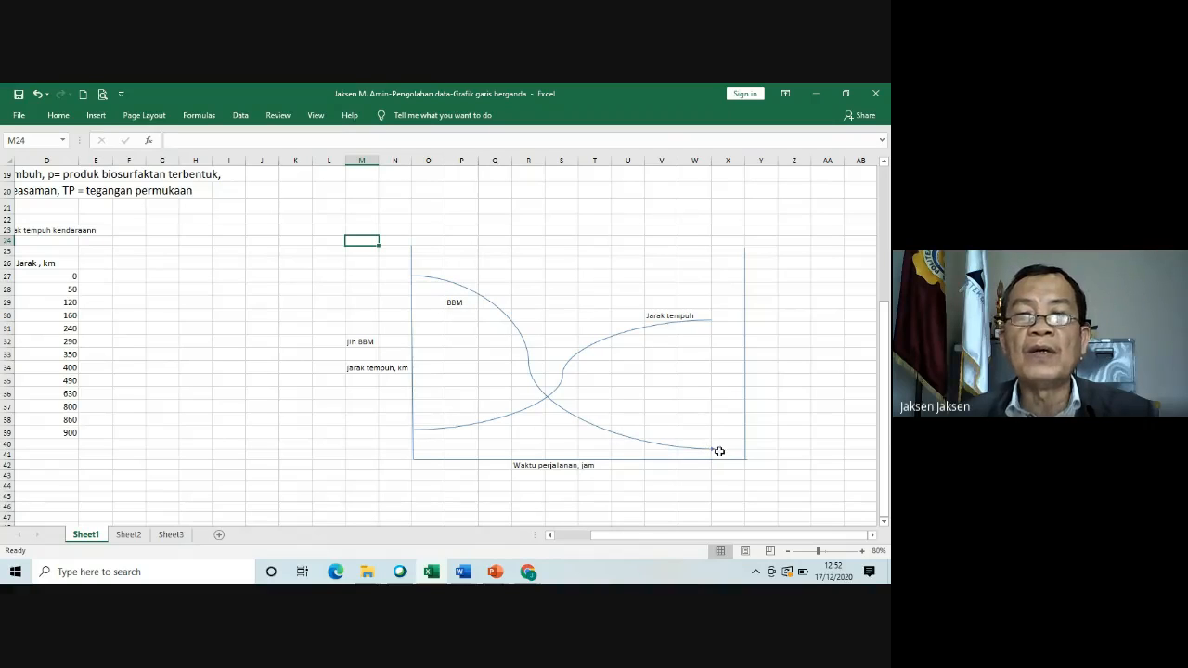
left_click(416, 431)
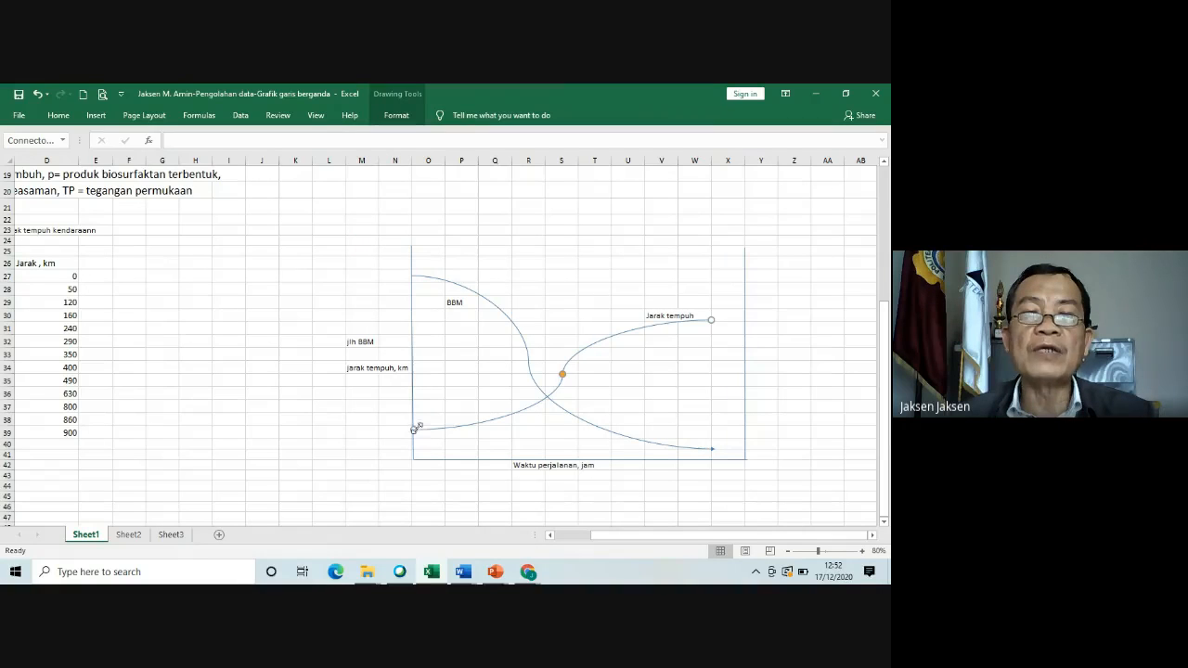
left_click_drag(416, 428, 413, 459)
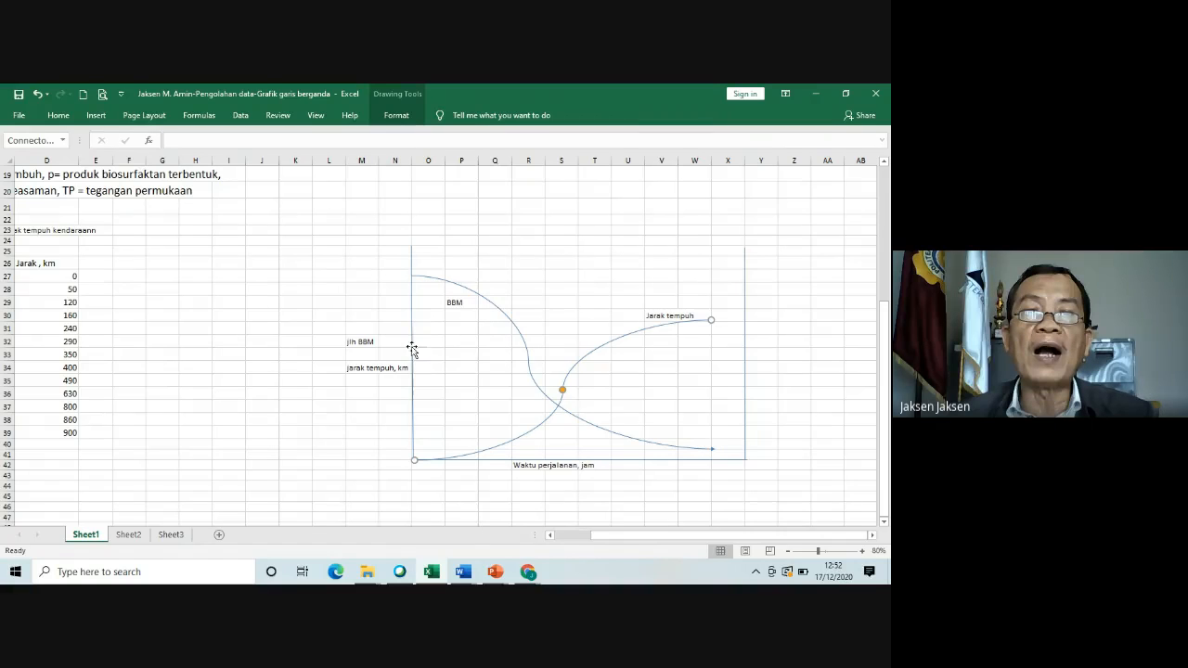
Step: Move the "jarak tempuh, km" label from cell M34 to cell Y33, beside the sketch's second vertical axis
left_click(364, 368)
left_click(60, 118)
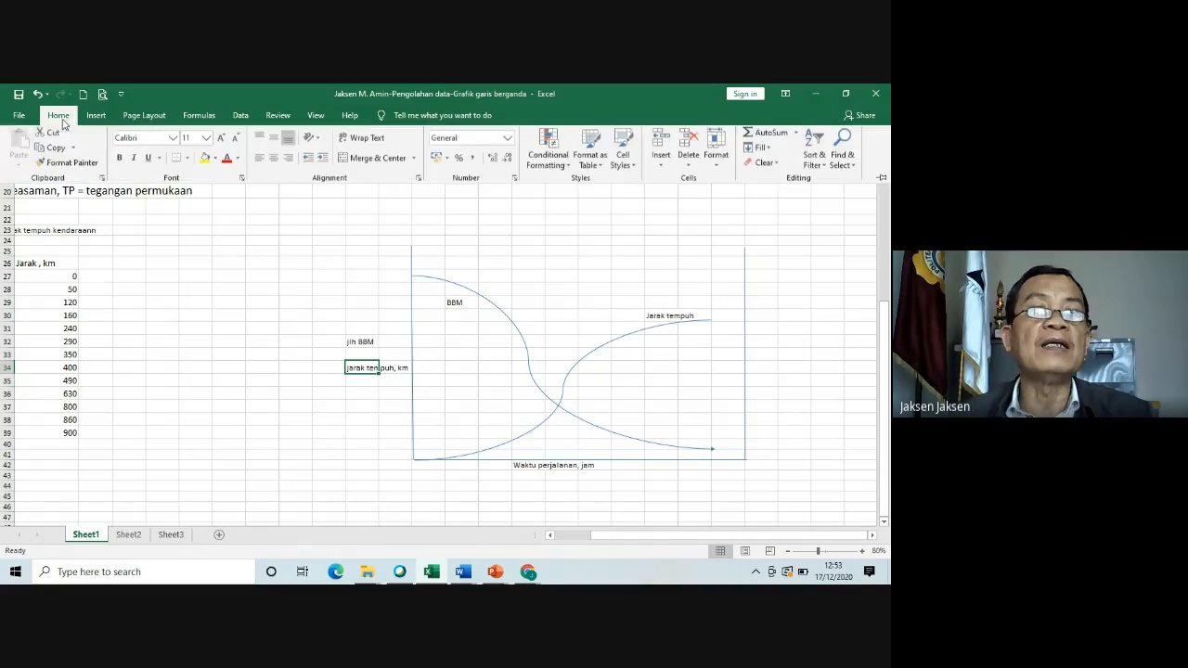
left_click(53, 149)
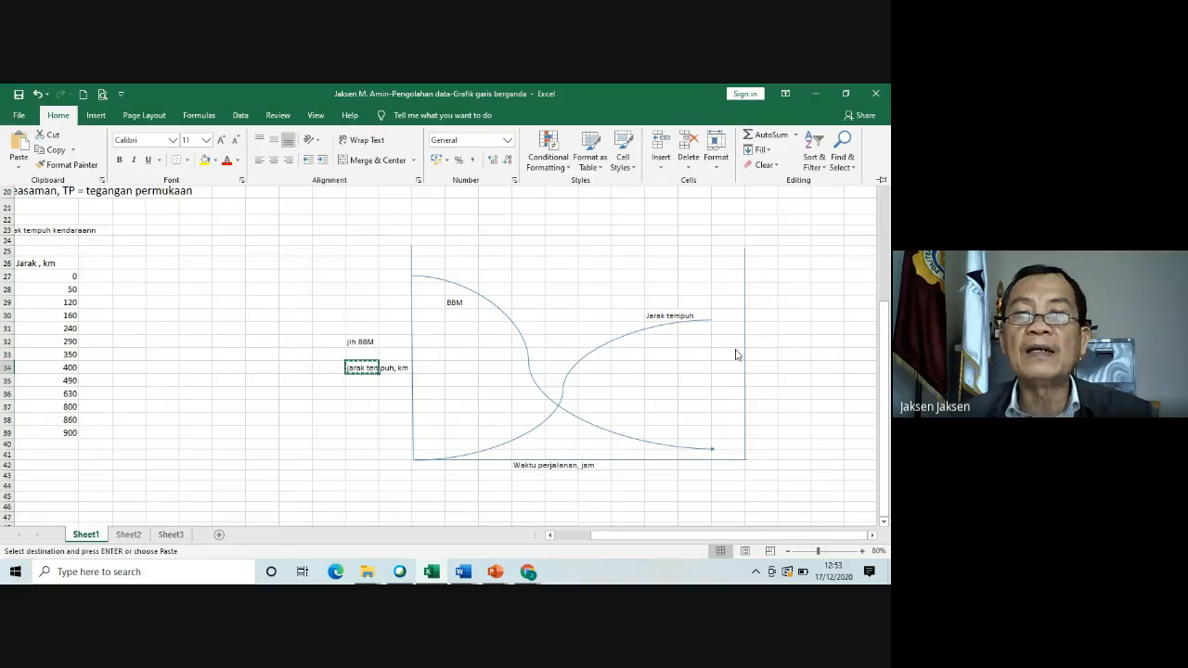
left_click(768, 359)
left_click(764, 353)
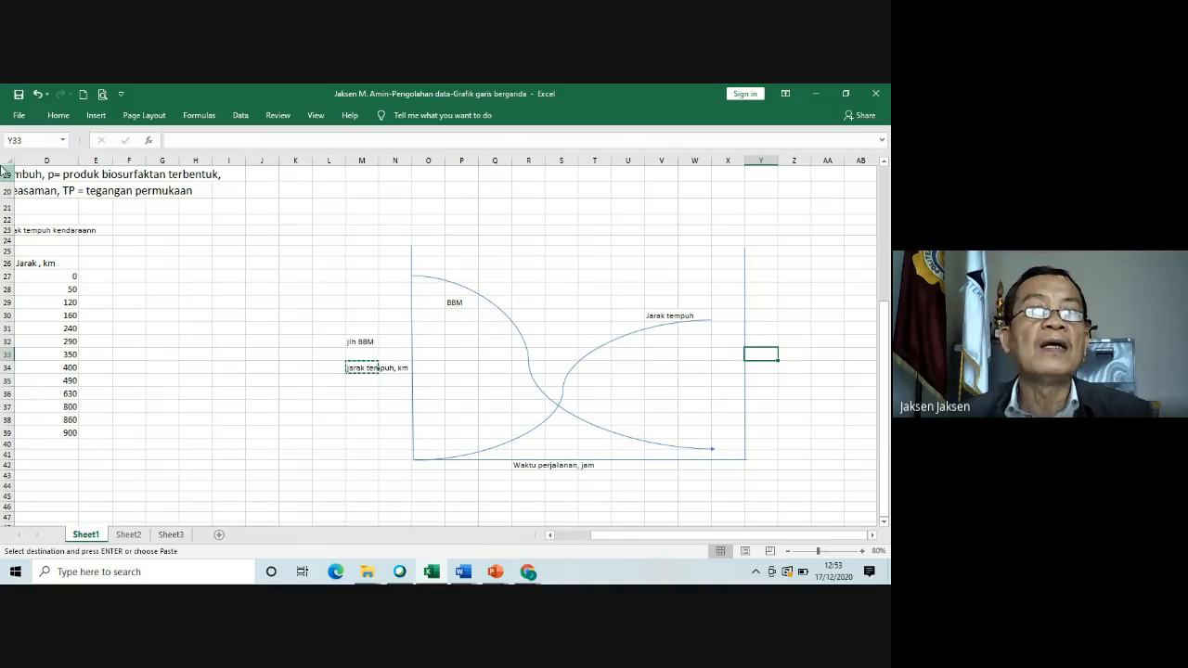
left_click(57, 116)
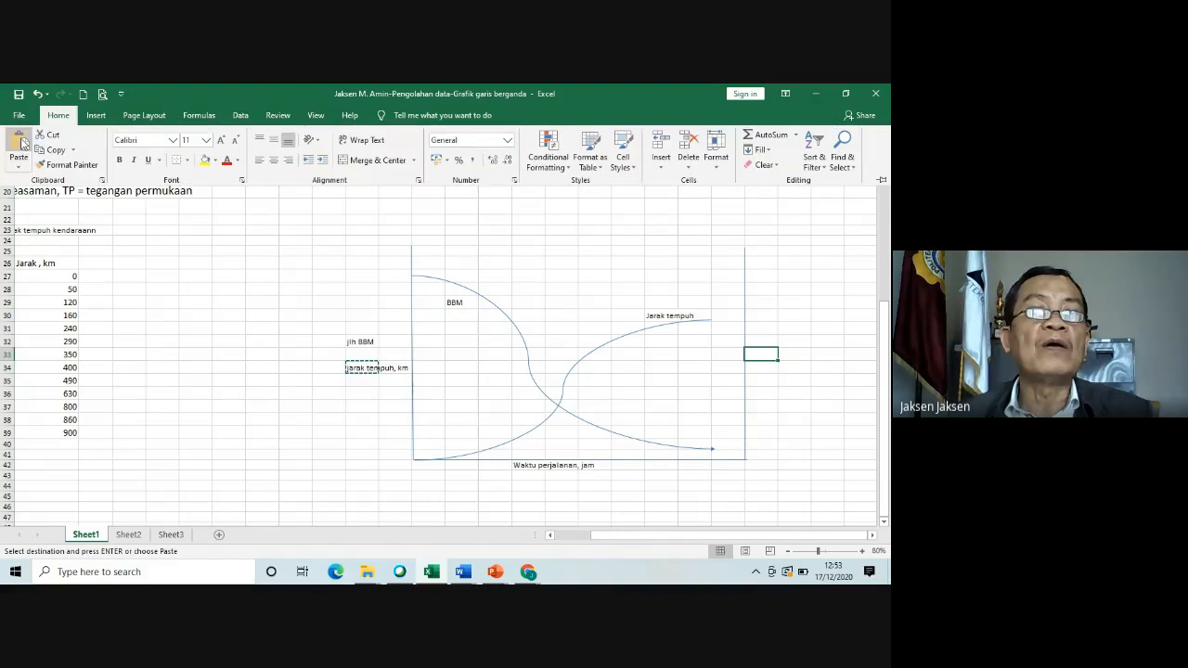
left_click(21, 142)
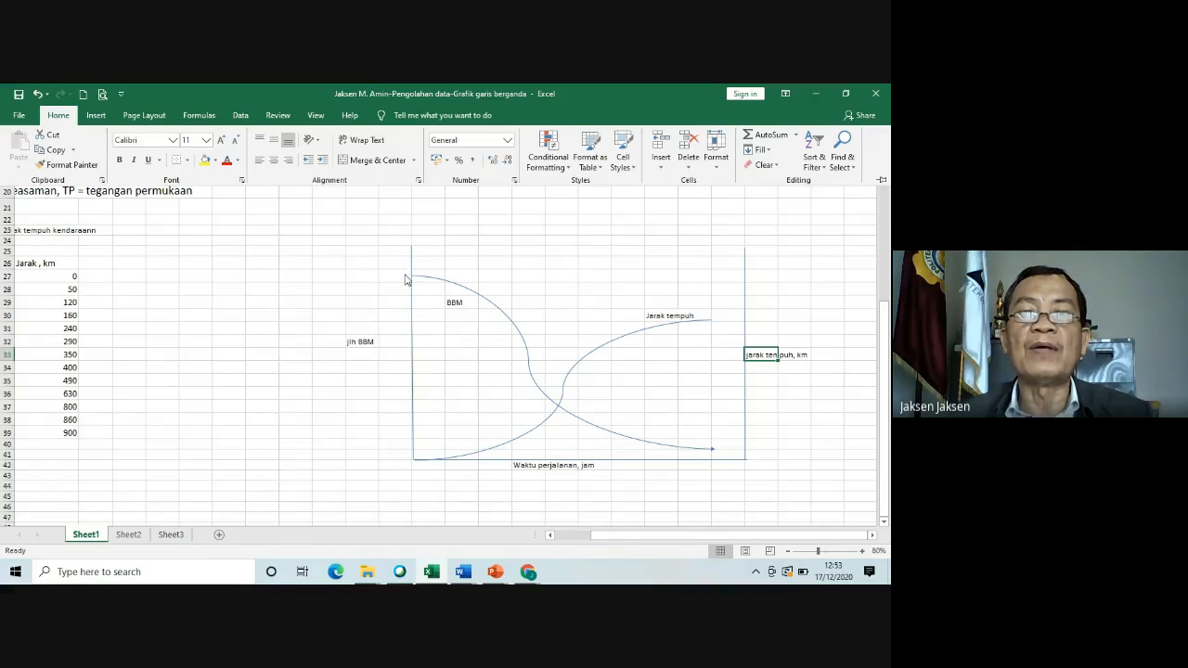
Step: Insert a 2-D line chart with markers from the time, bbm and Jarak data in B26:D39
left_click_drag(638, 535, 594, 539)
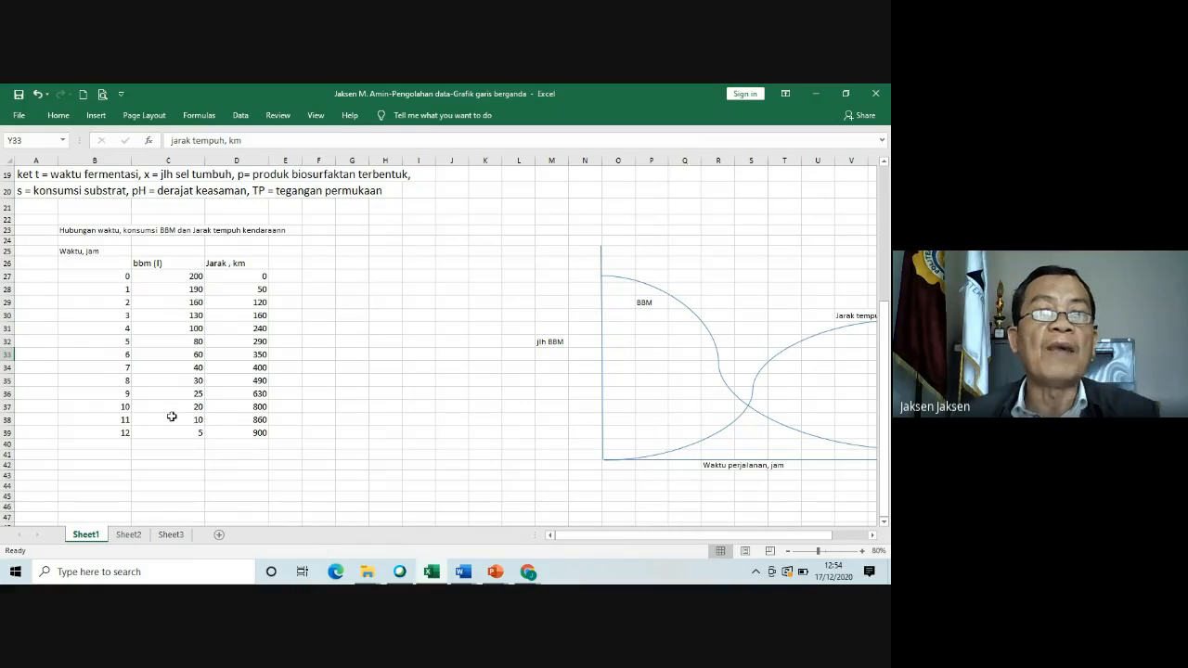
left_click_drag(99, 263, 242, 430)
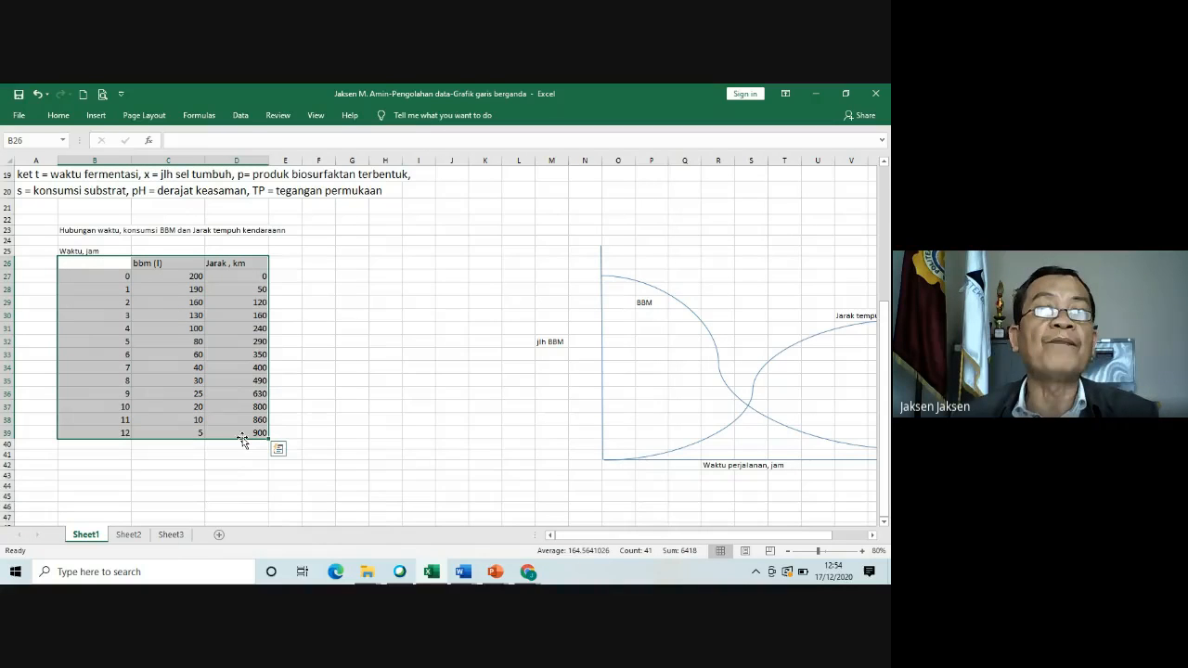
left_click(94, 118)
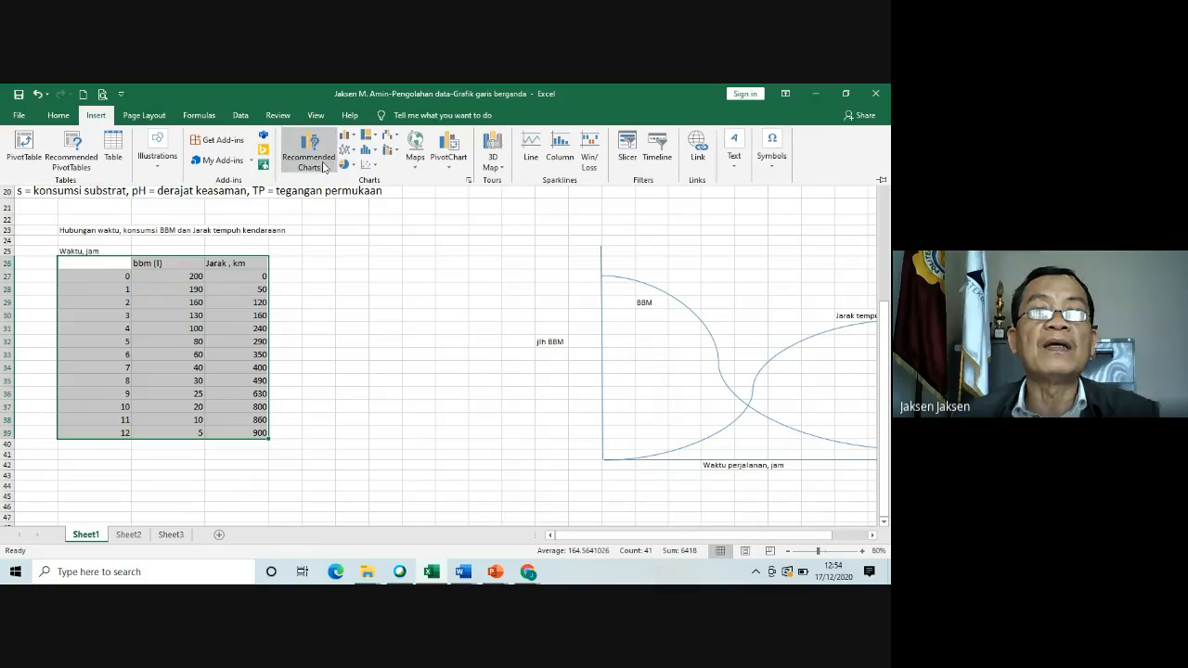
left_click(349, 150)
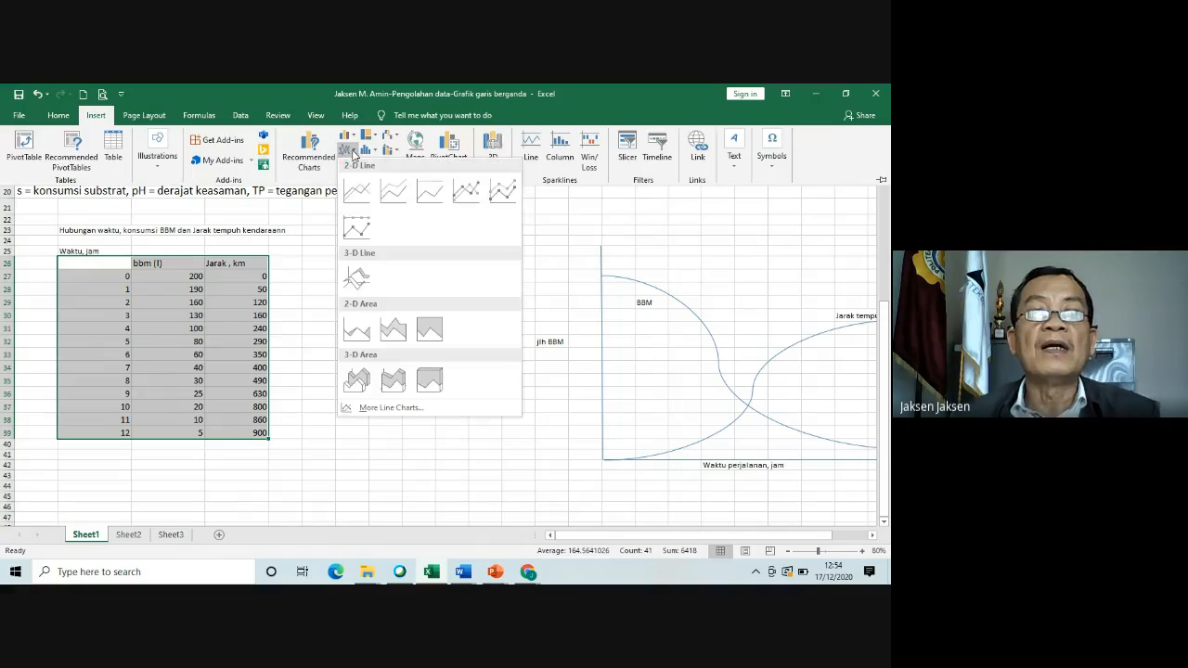
left_click(466, 191)
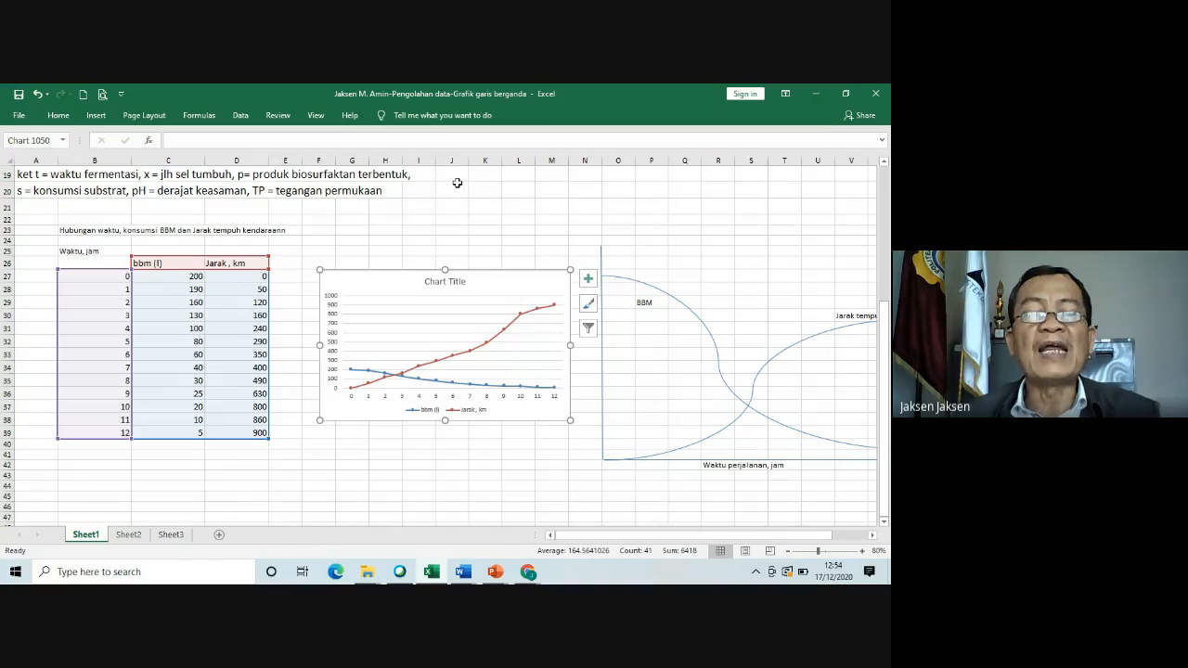
Step: Enlarge the new line chart upward, downward and slightly toward the data table
left_click_drag(445, 268, 444, 216)
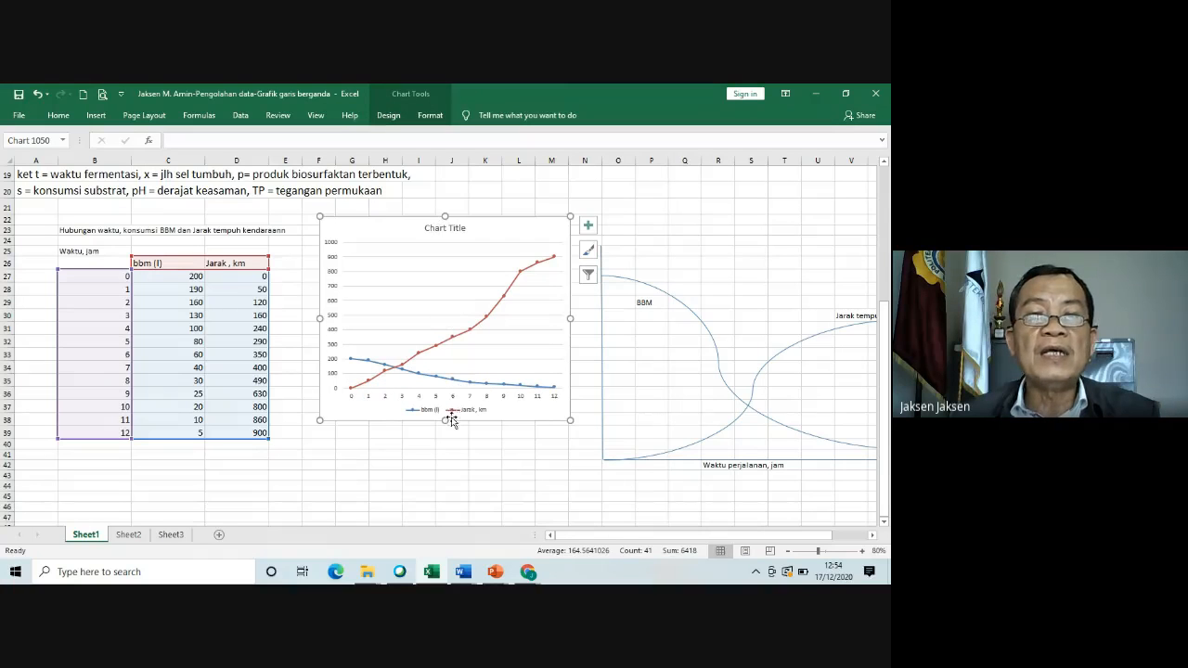
left_click_drag(445, 420, 443, 451)
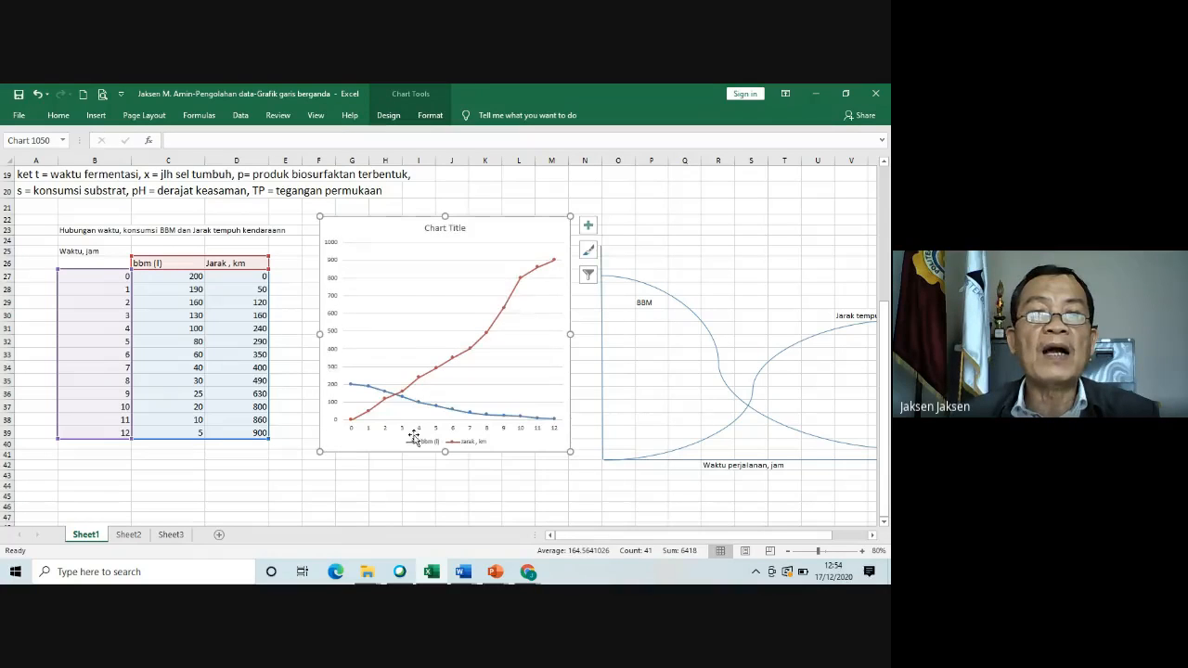
left_click_drag(318, 334, 302, 334)
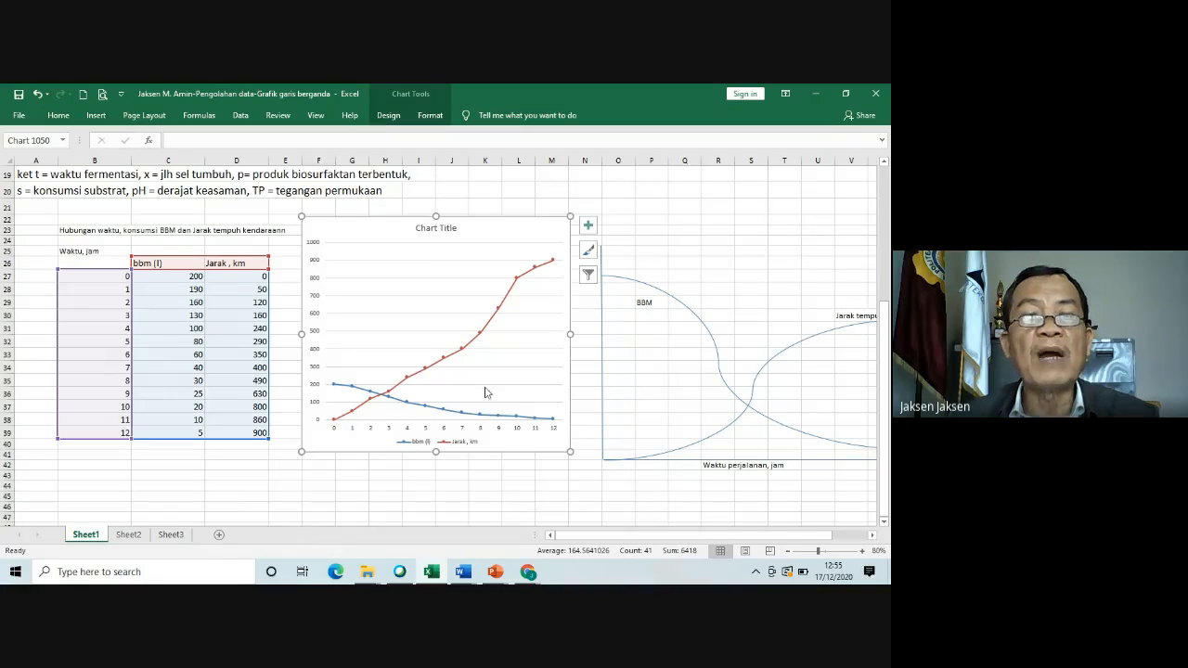
Step: Plot the "Jarak, km" series on the secondary axis through its data series formatting
left_click(462, 347)
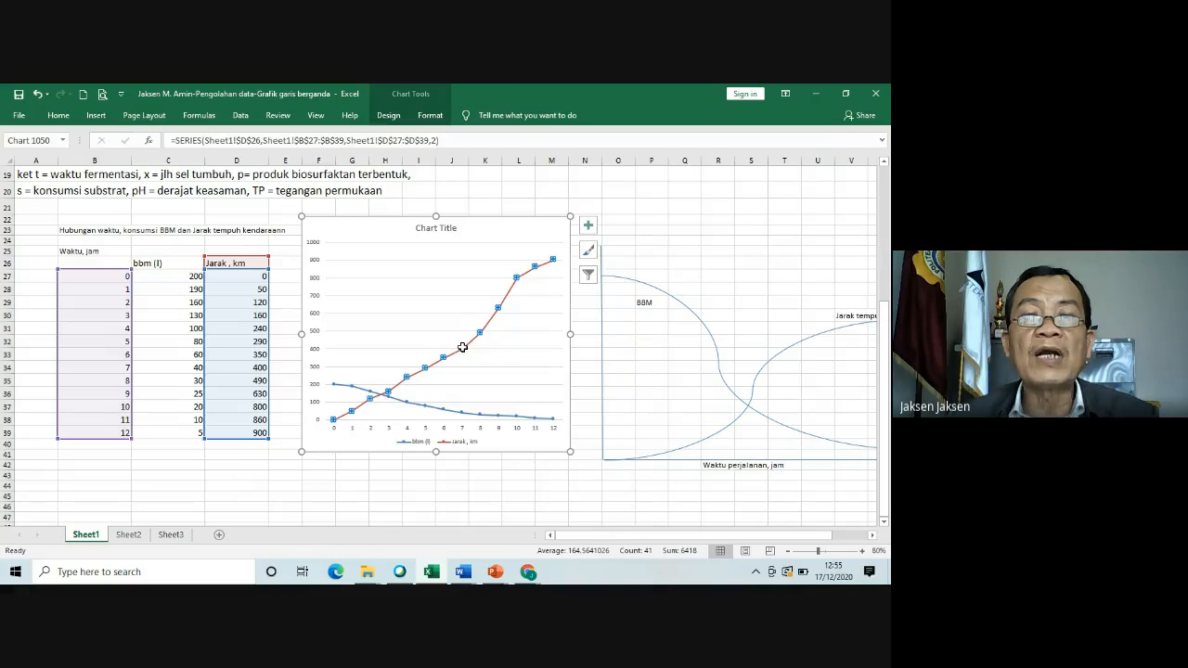
right_click(462, 347)
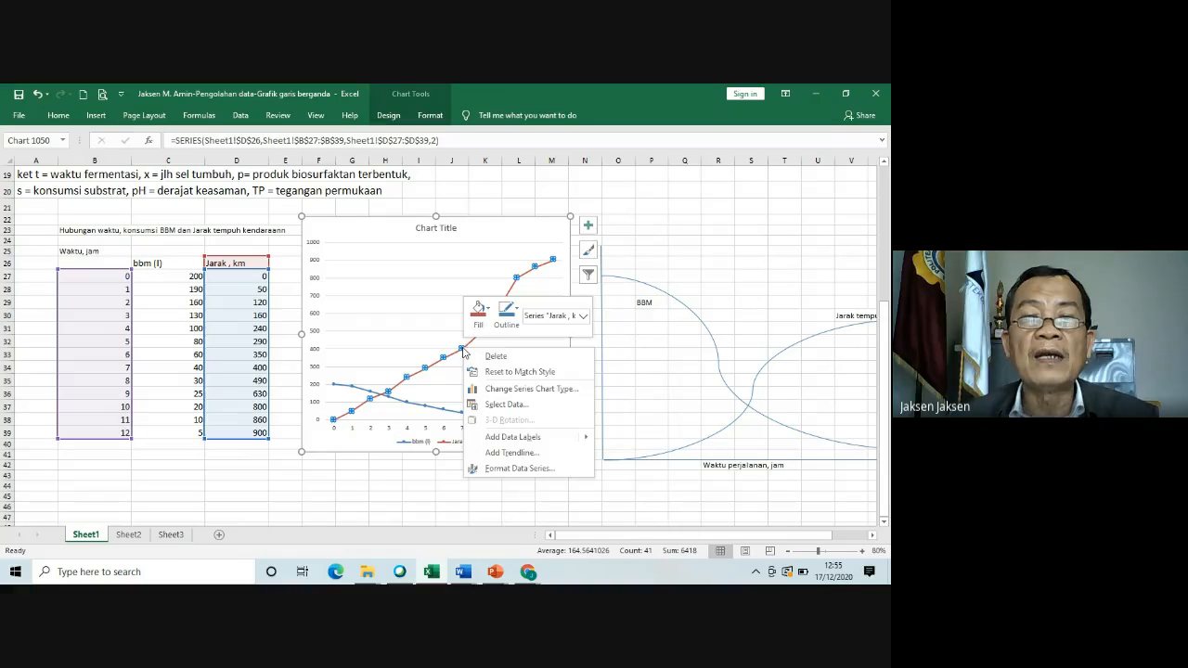
left_click(534, 473)
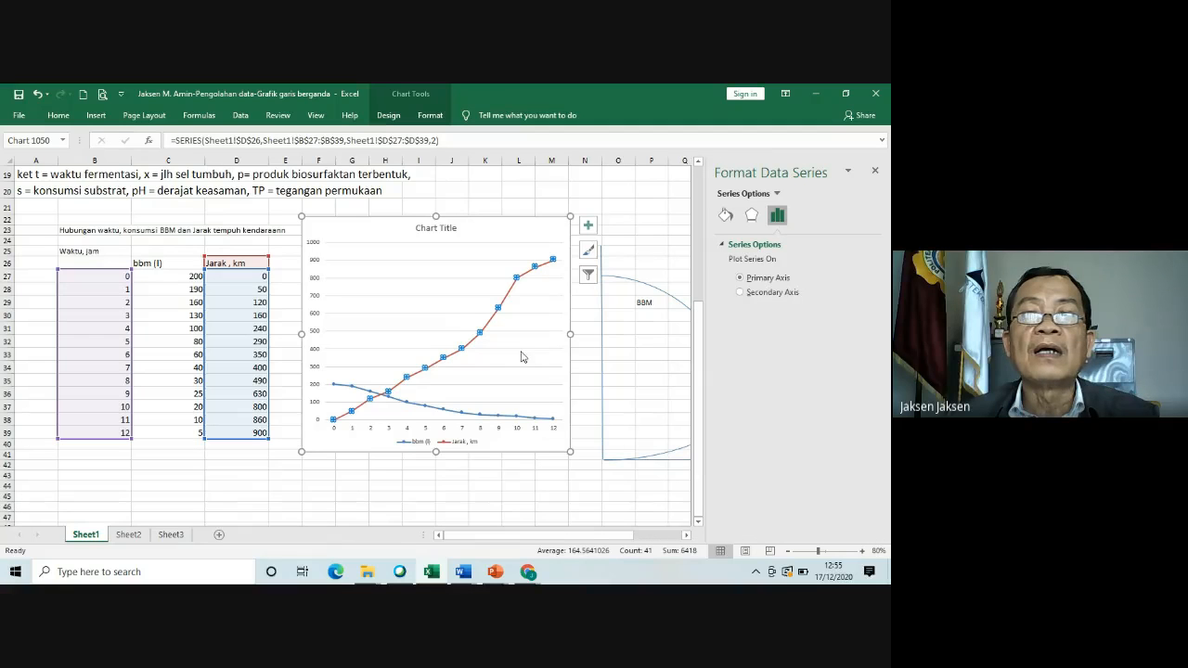
left_click(757, 297)
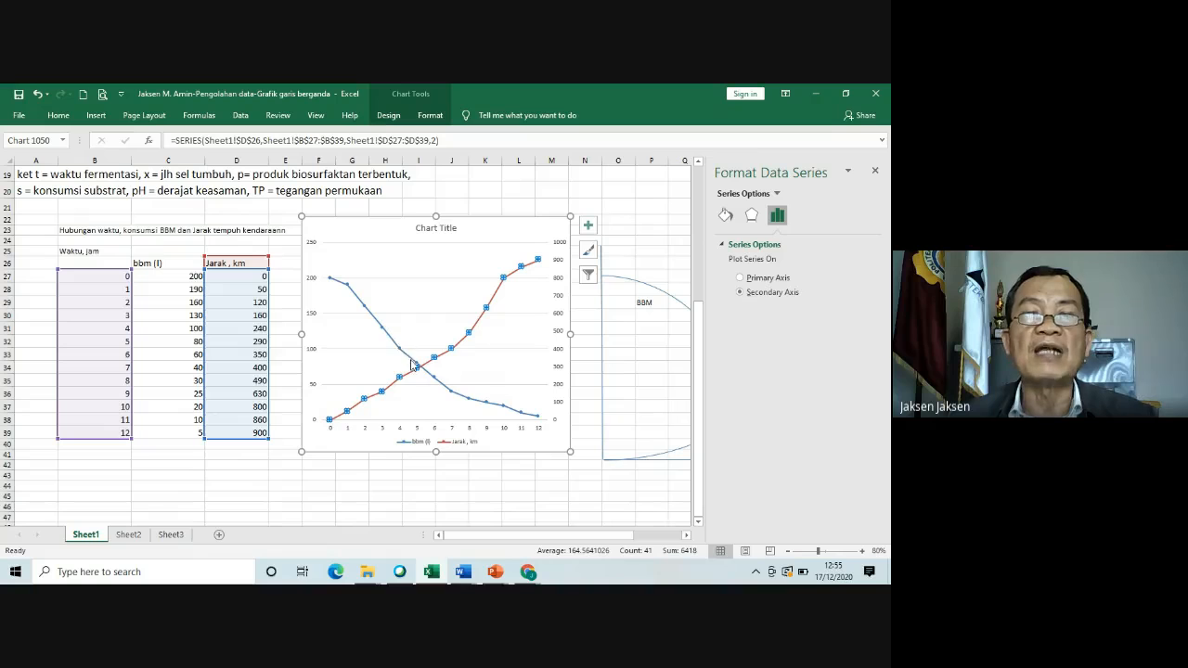
Step: Try plotting the "Jarak, km" series on the primary axis and undo the change
left_click(588, 227)
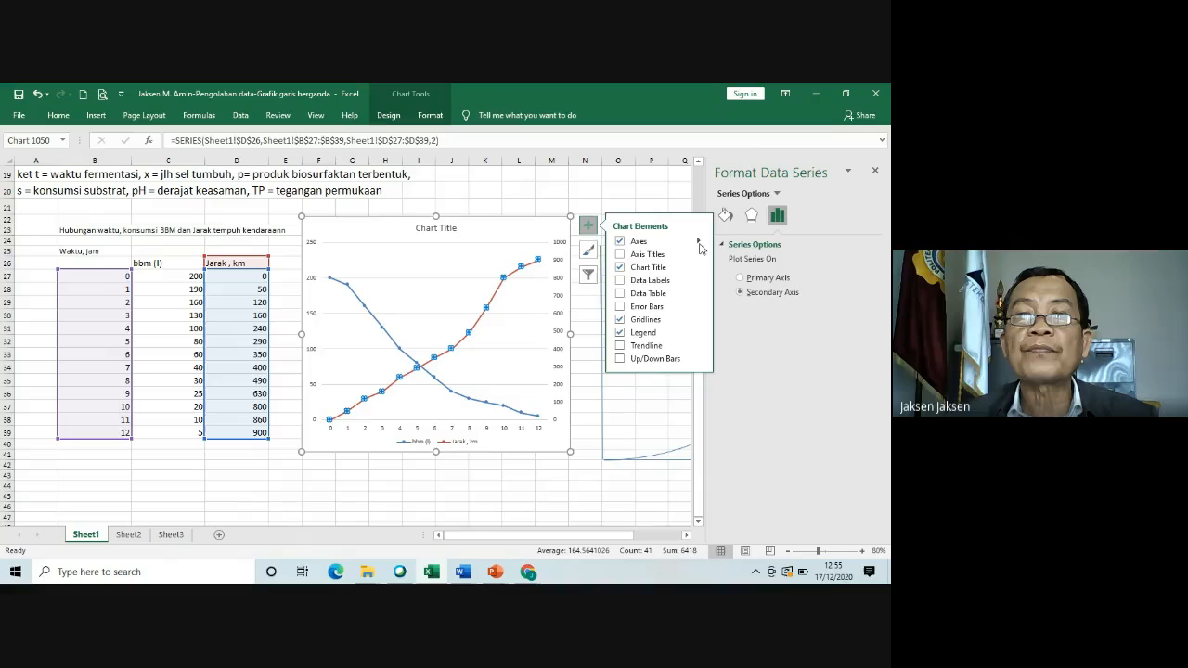
left_click(740, 278)
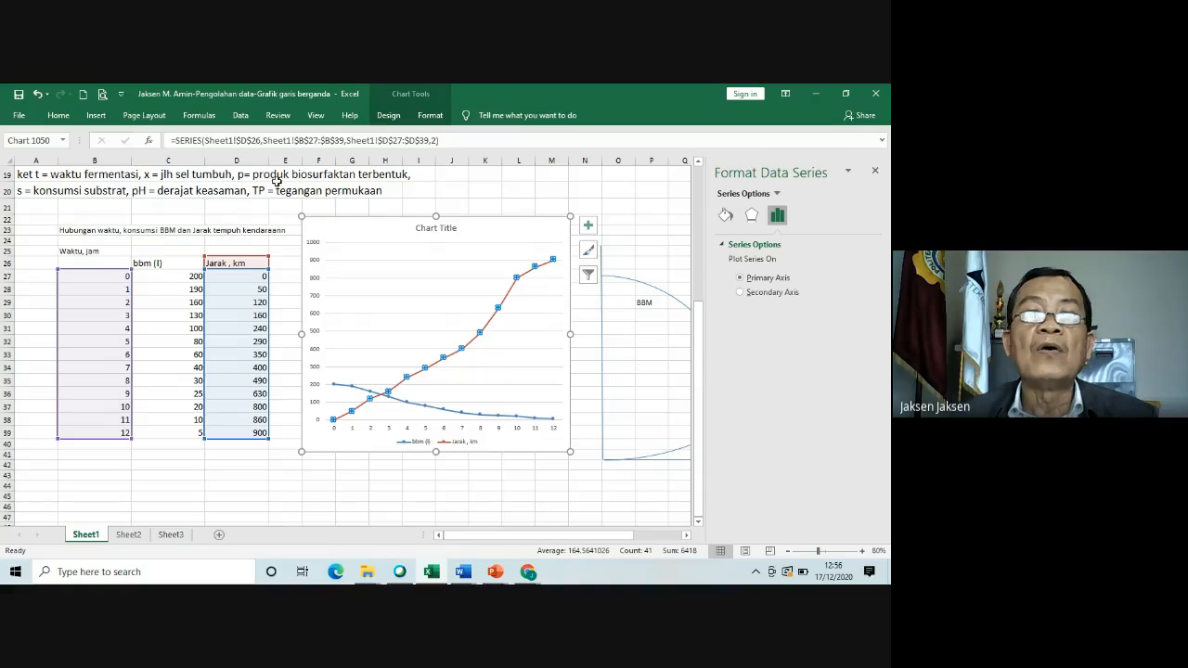
left_click(37, 94)
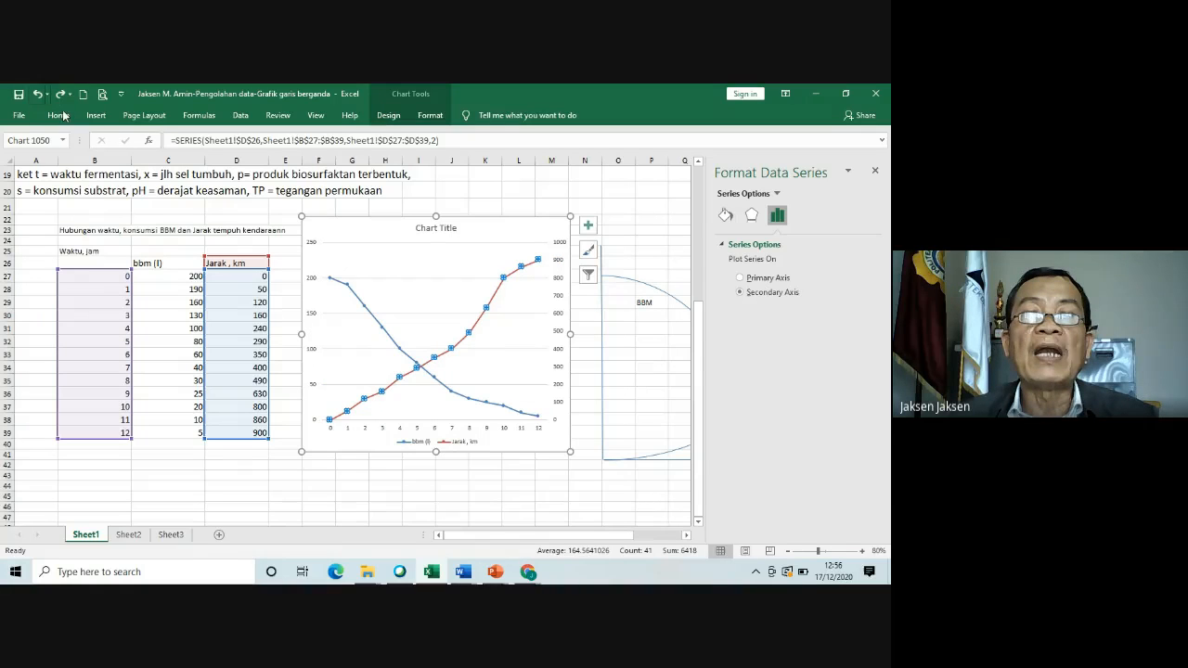
Step: Try toggling the chart's secondary horizontal and secondary vertical axes, restoring only the secondary vertical one
left_click(587, 226)
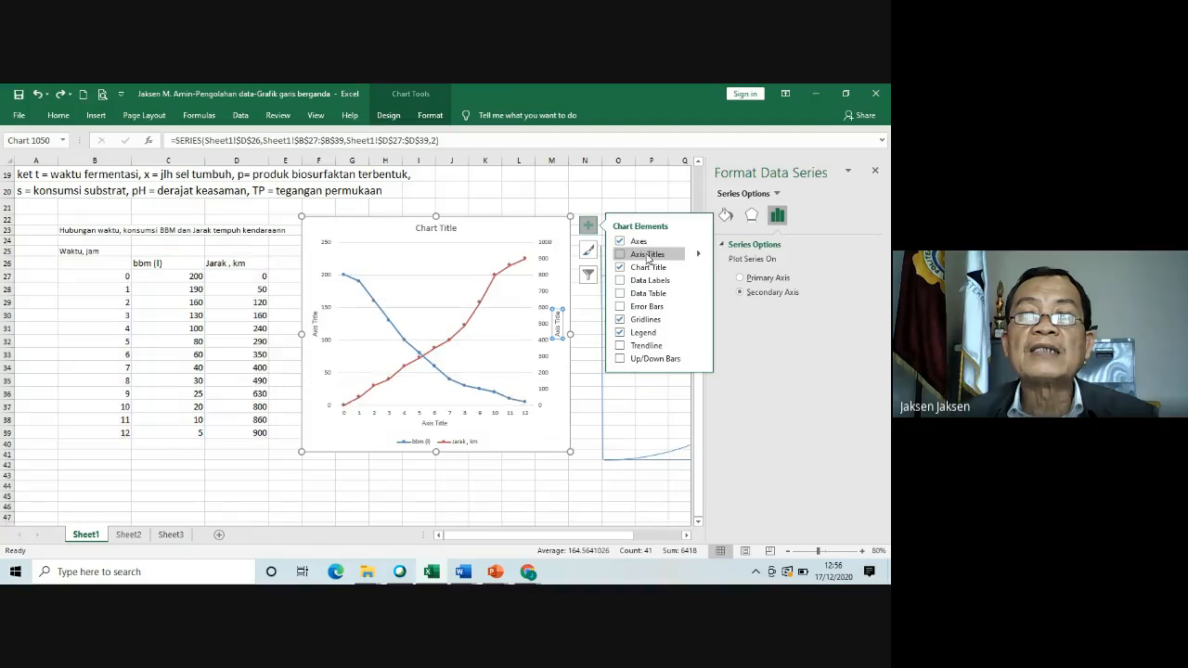
left_click(698, 243)
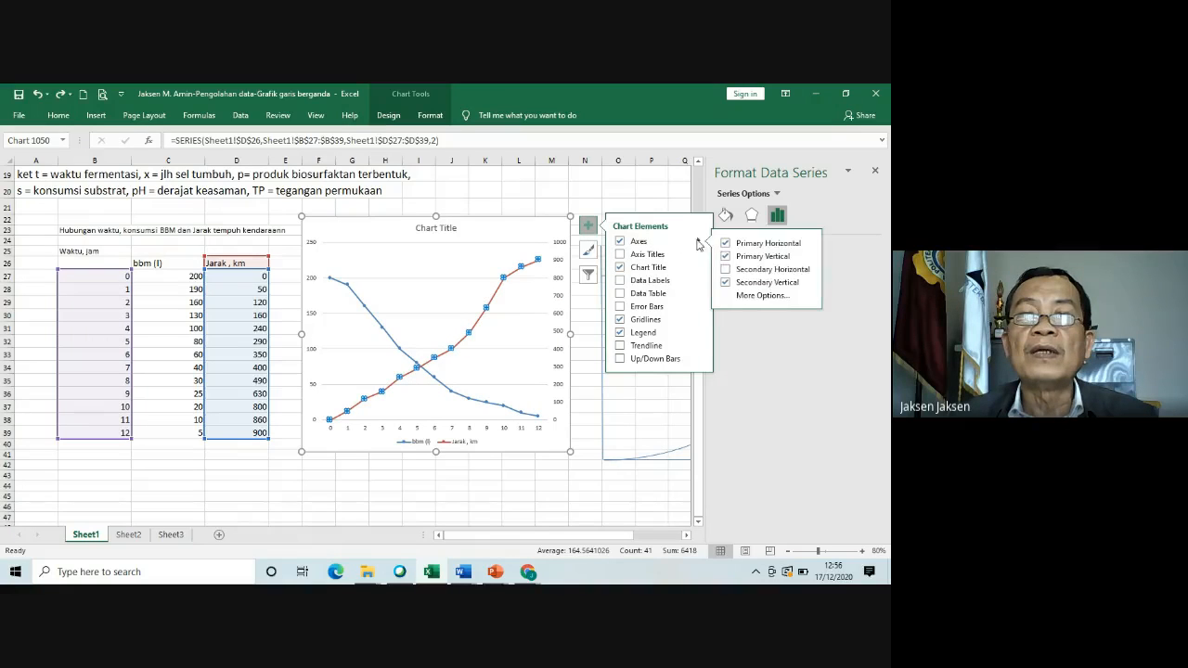
left_click(746, 269)
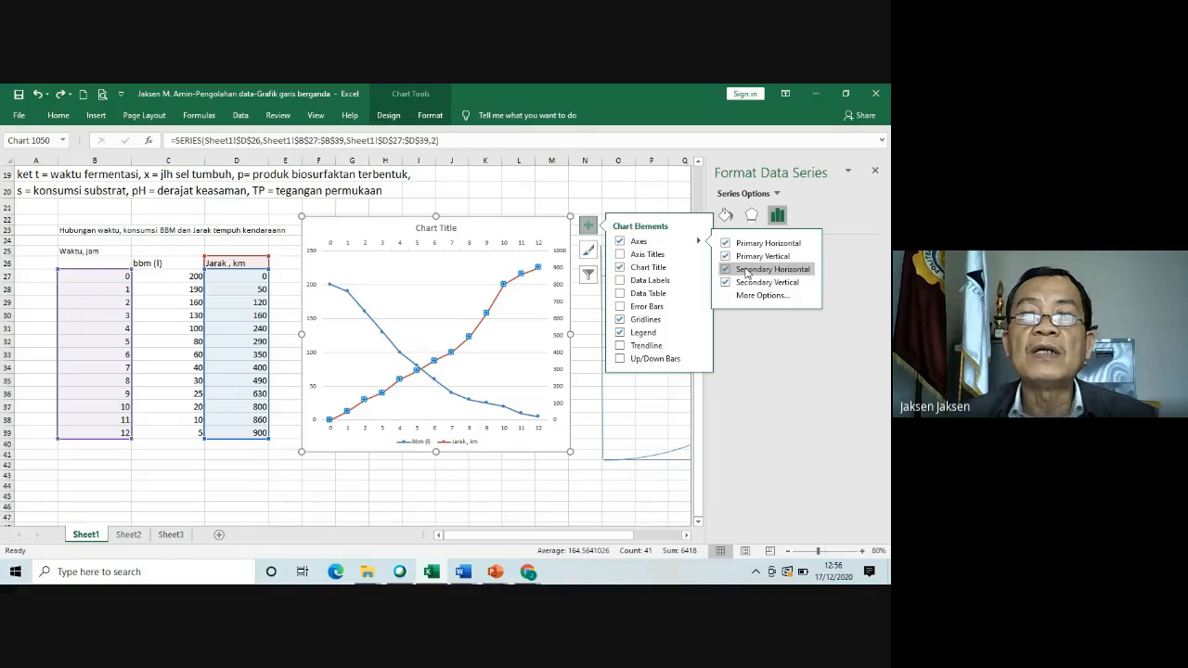
left_click(746, 269)
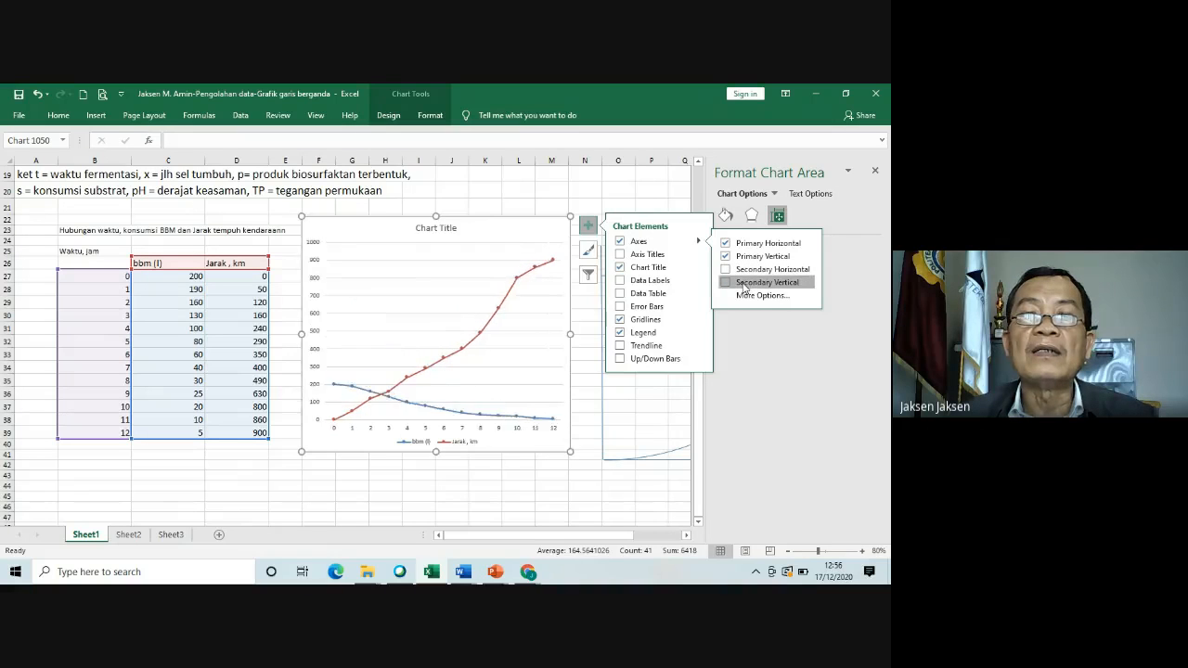
left_click(744, 283)
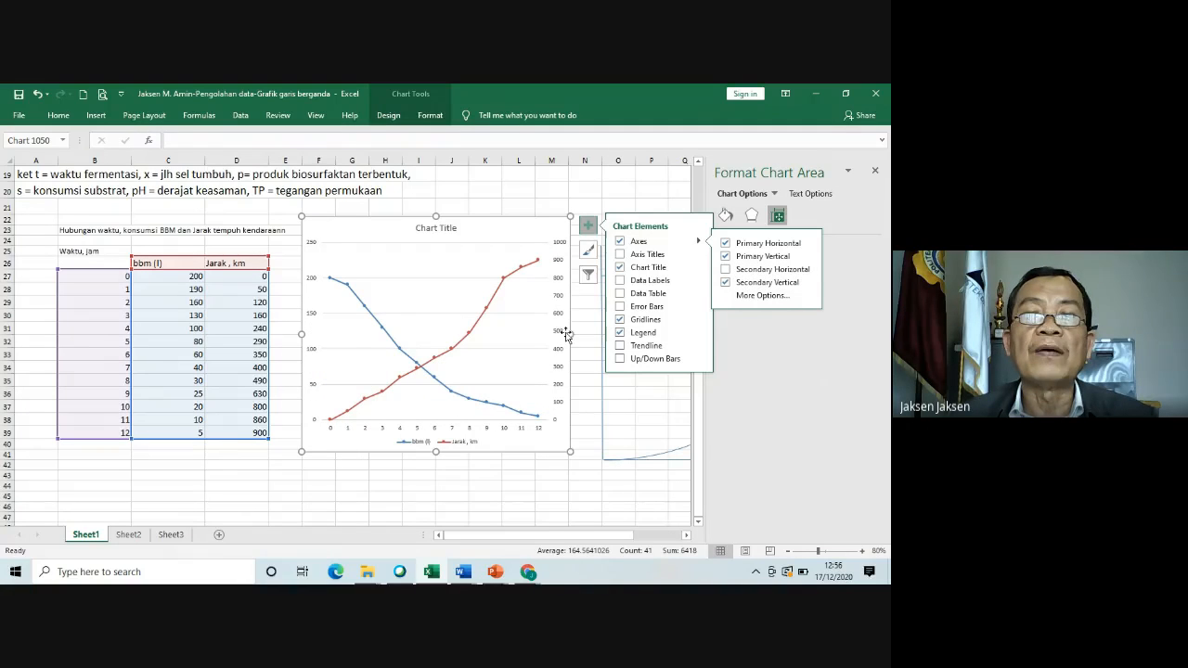
Step: Add axis titles to the horizontal axis and both vertical axes of the chart
left_click(644, 256)
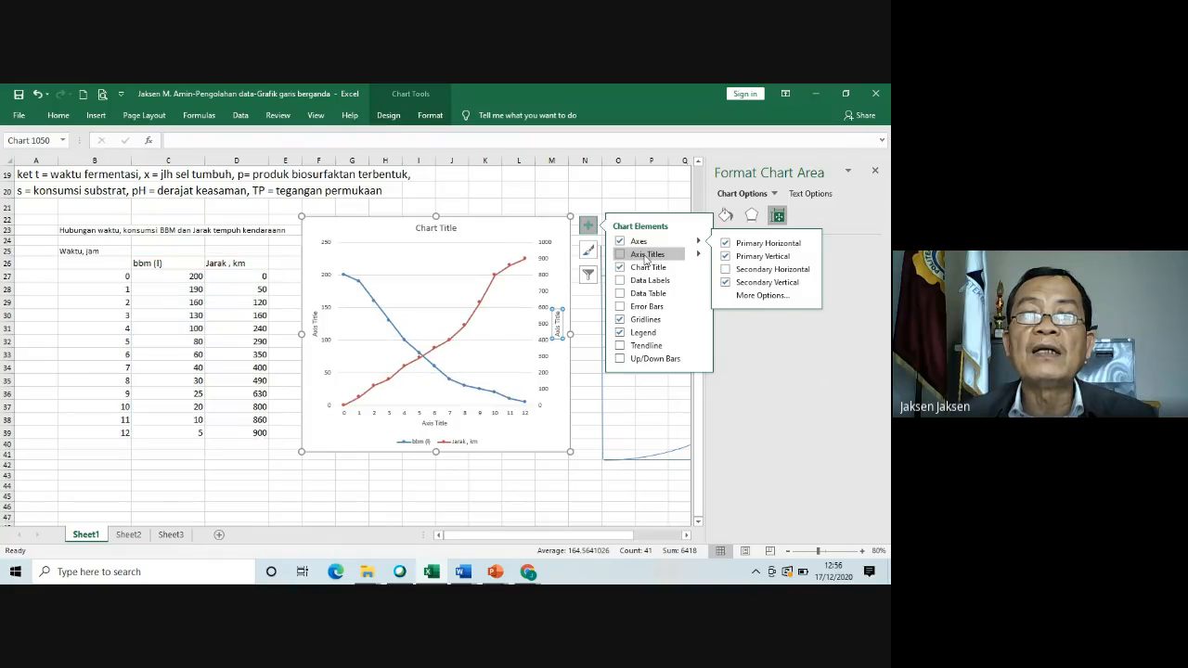
left_click(660, 256)
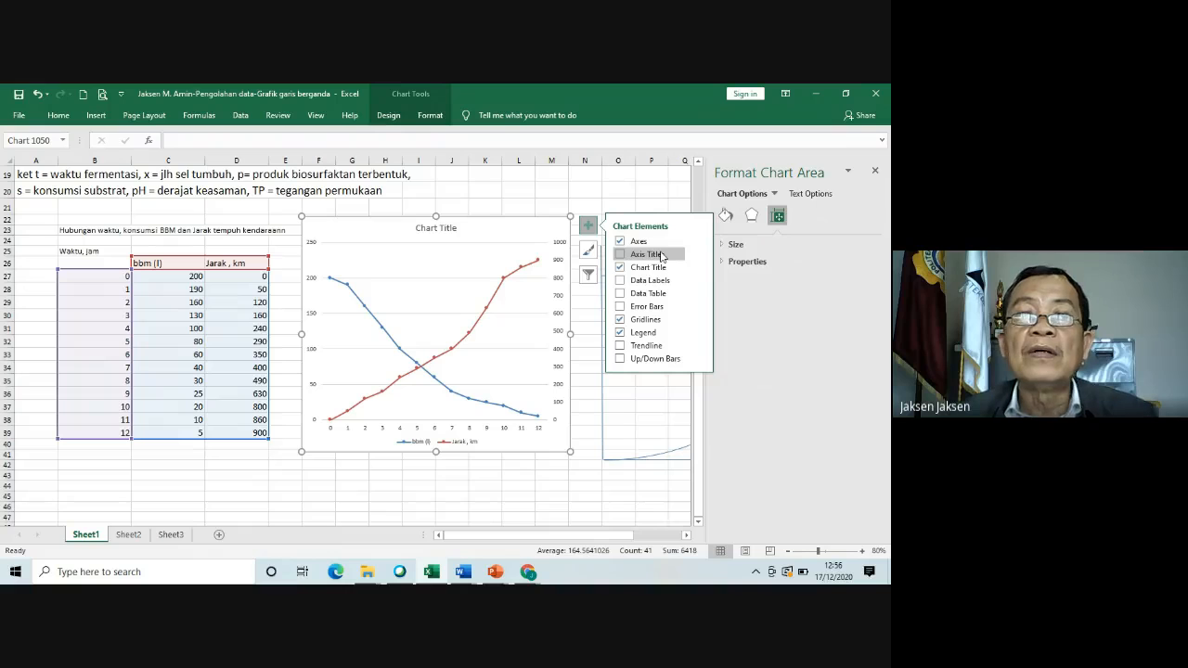
left_click(619, 256)
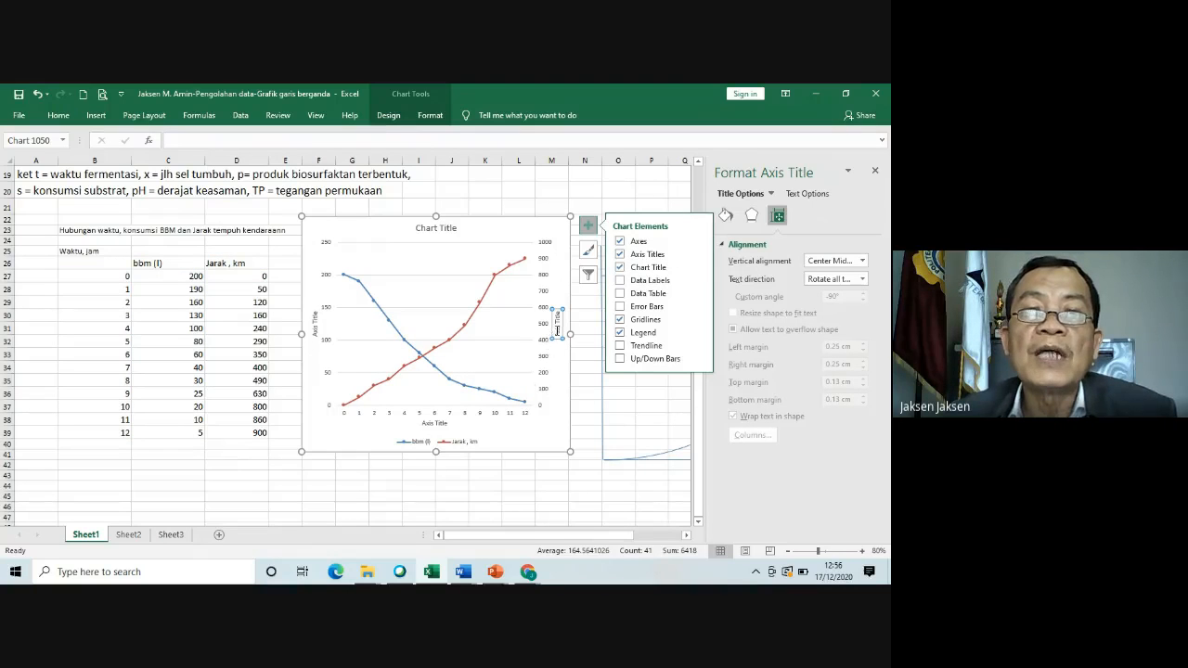
Step: Replace the secondary vertical axis title's placeholder text with "Jarak tempuh, km"
left_click(556, 330)
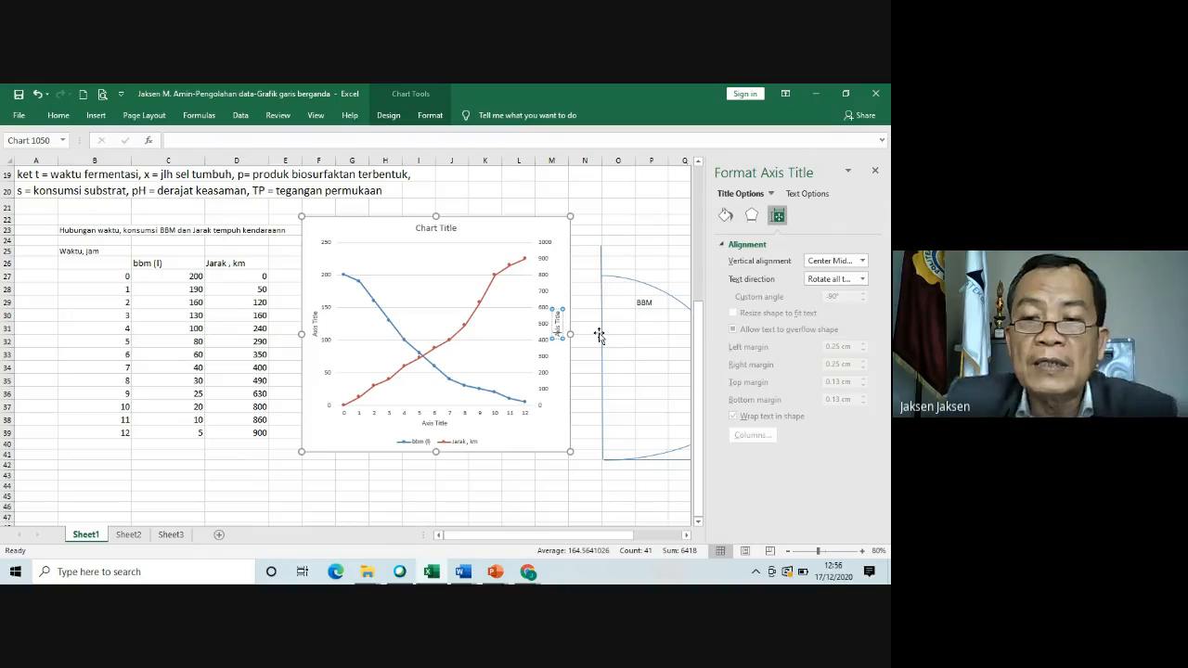
key("BackSpace")
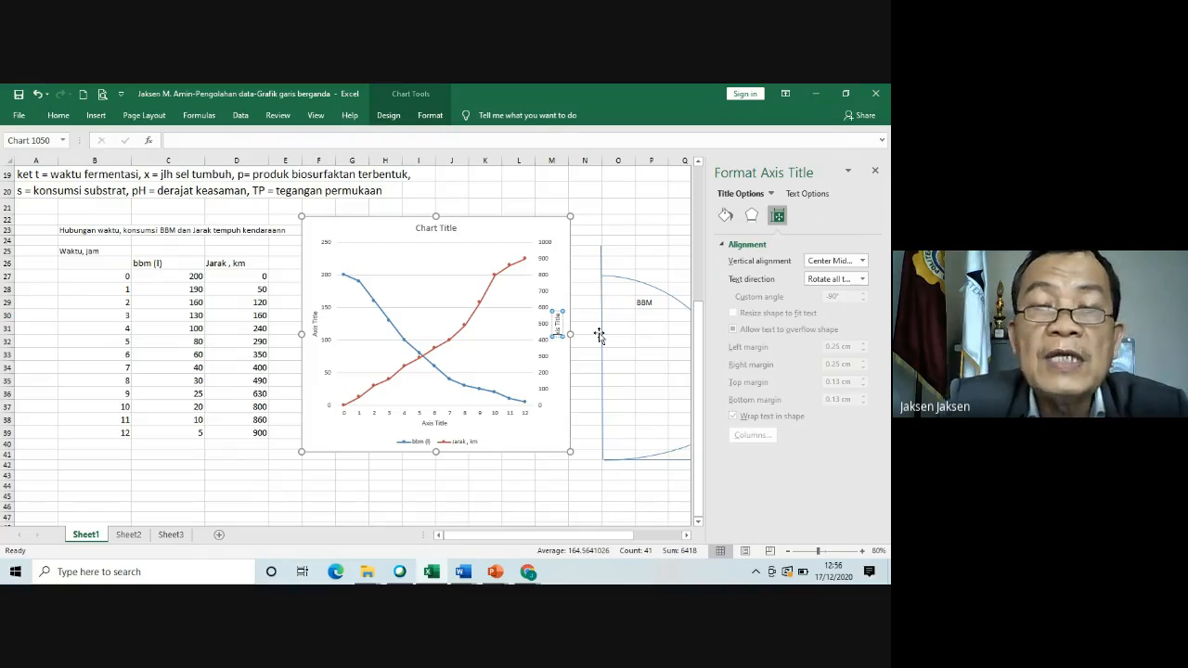
key("BackSpace")
key("BackSpace")
key("BackSpace")
key("BackSpace")
key("BackSpace")
key("BackSpace")
key("BackSpace")
key("BackSpace")
key("BackSpace")
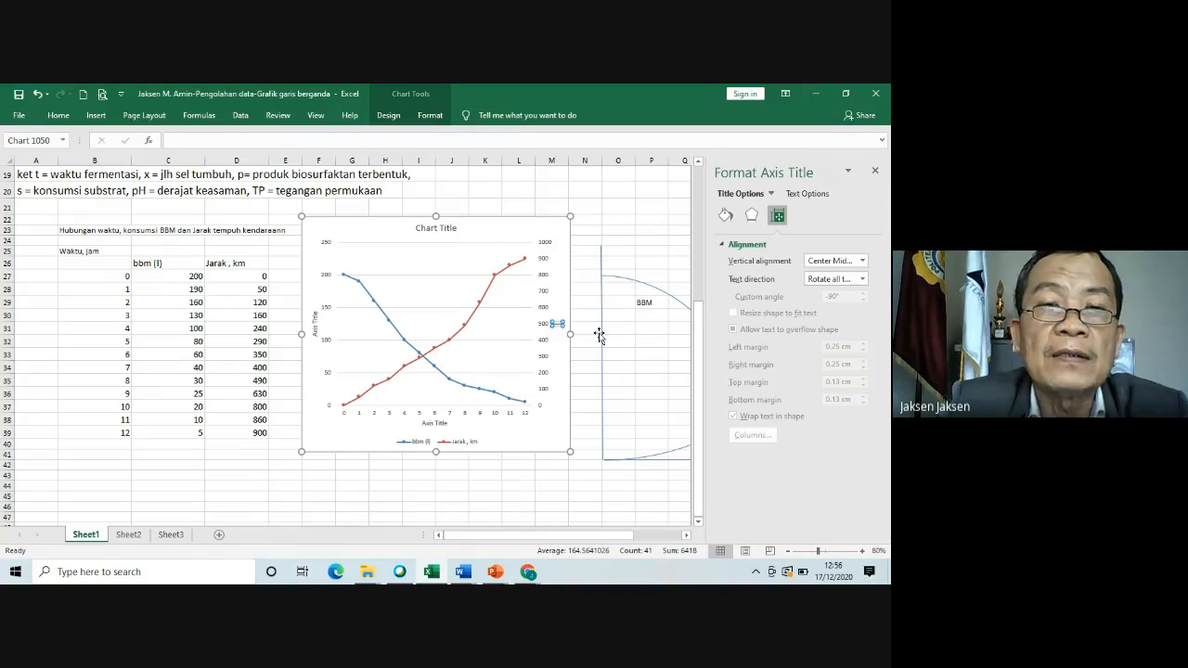
type("Jarak te")
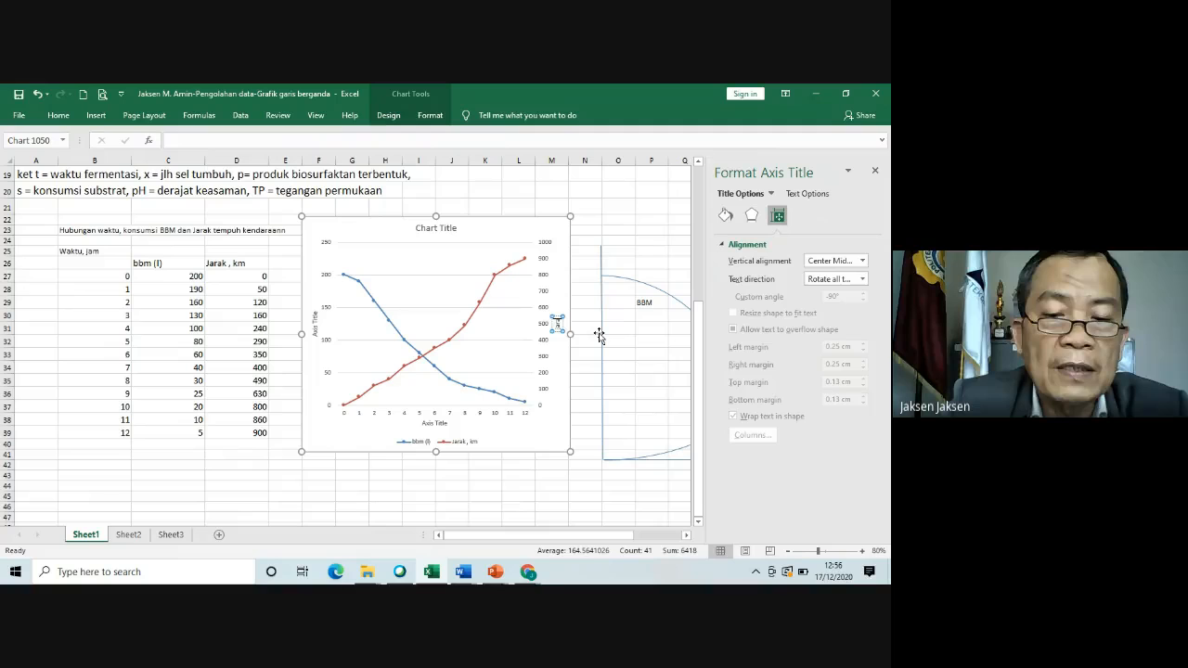
type("mpuh")
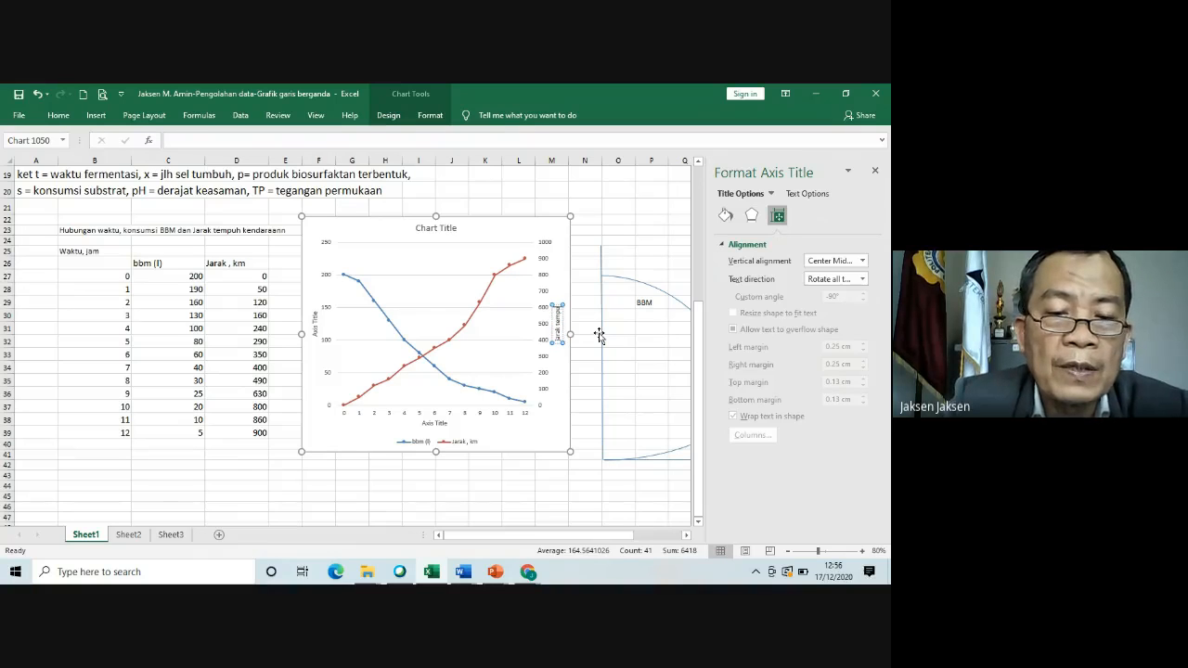
type(", km")
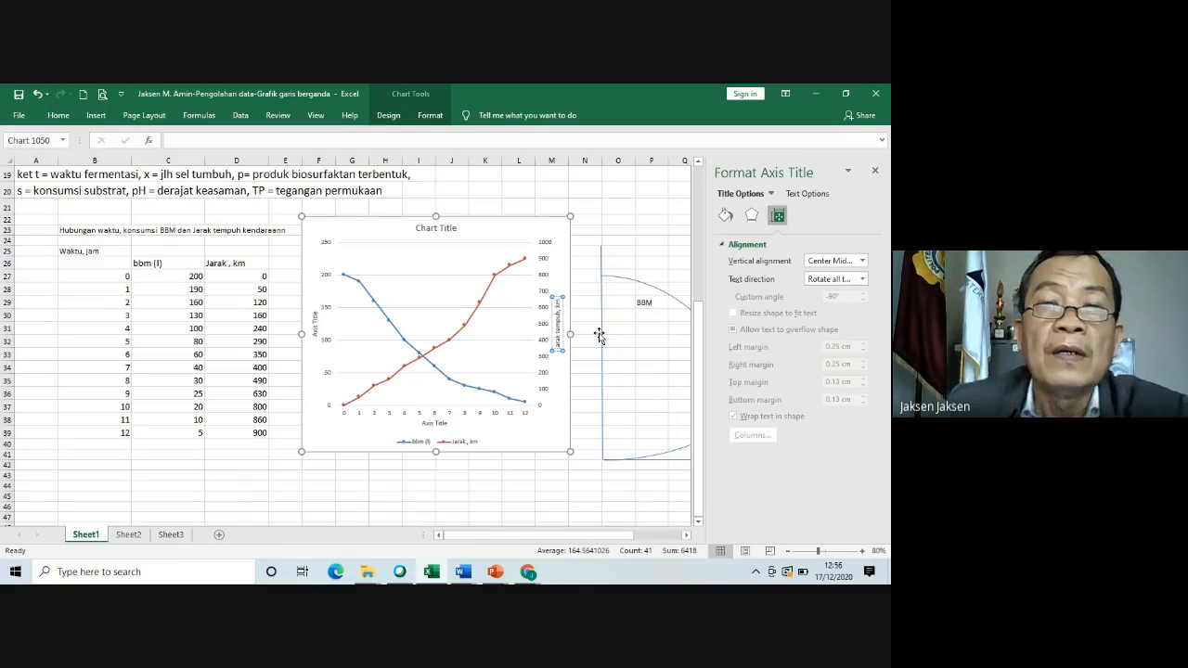
Step: Replace the horizontal axis title's placeholder text with "Waktu tempuh, jam"
left_click(434, 423)
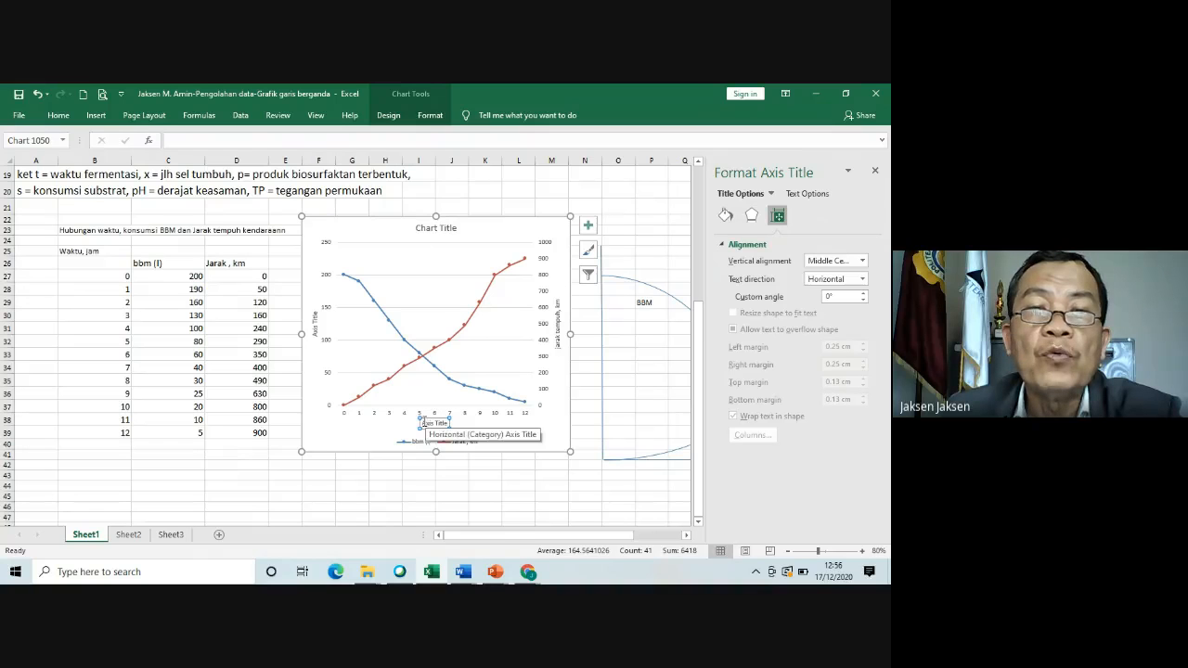
left_click_drag(423, 423, 443, 418)
type("Wa")
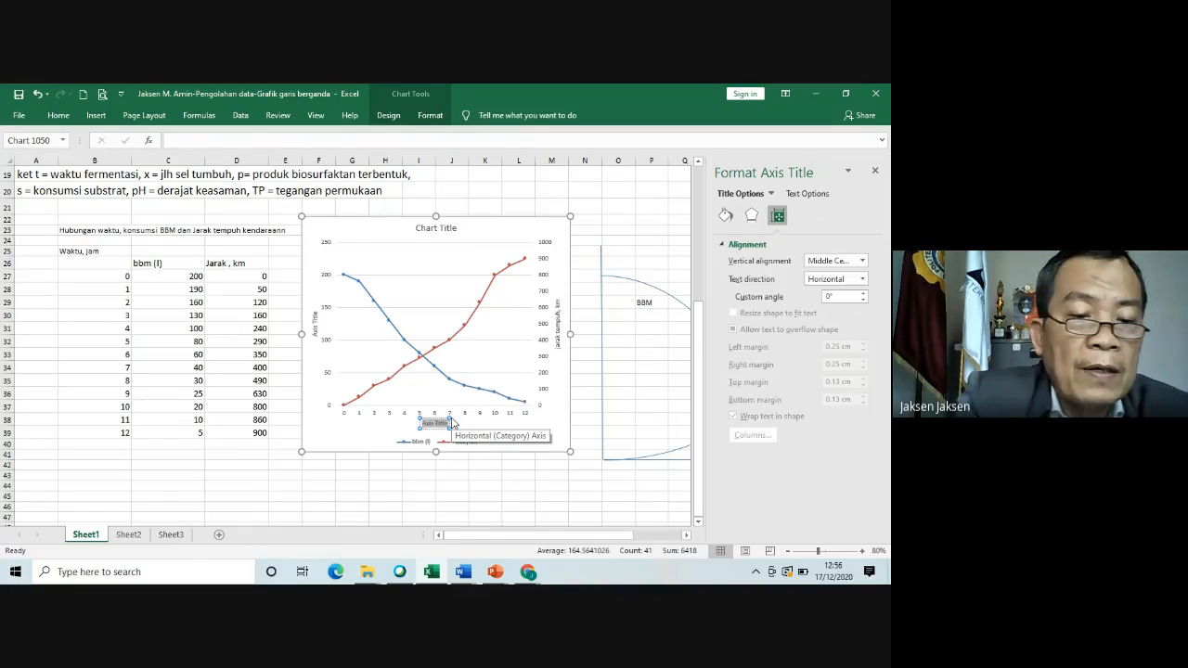
type("ktu")
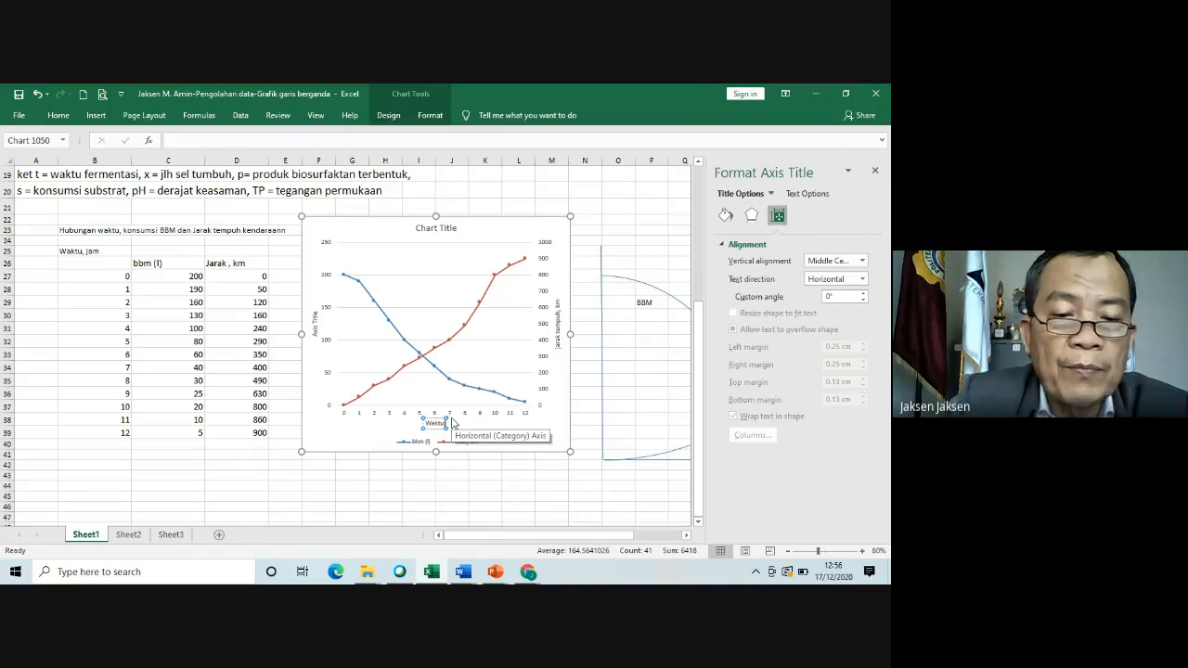
type(" tempuh")
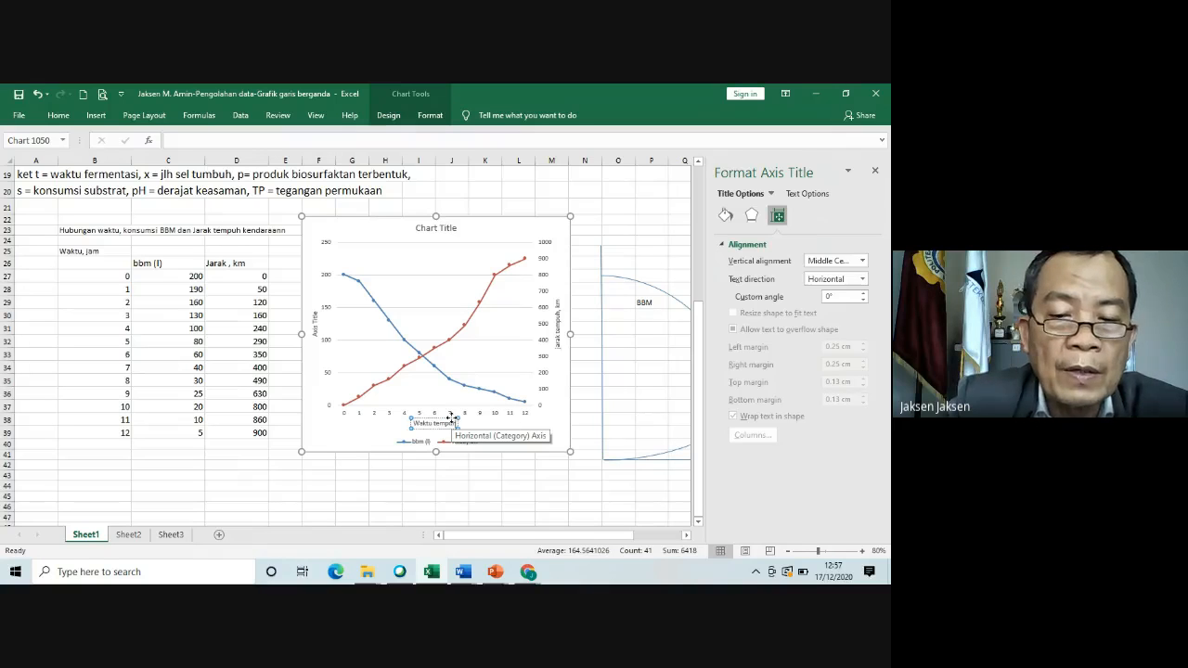
type(", j")
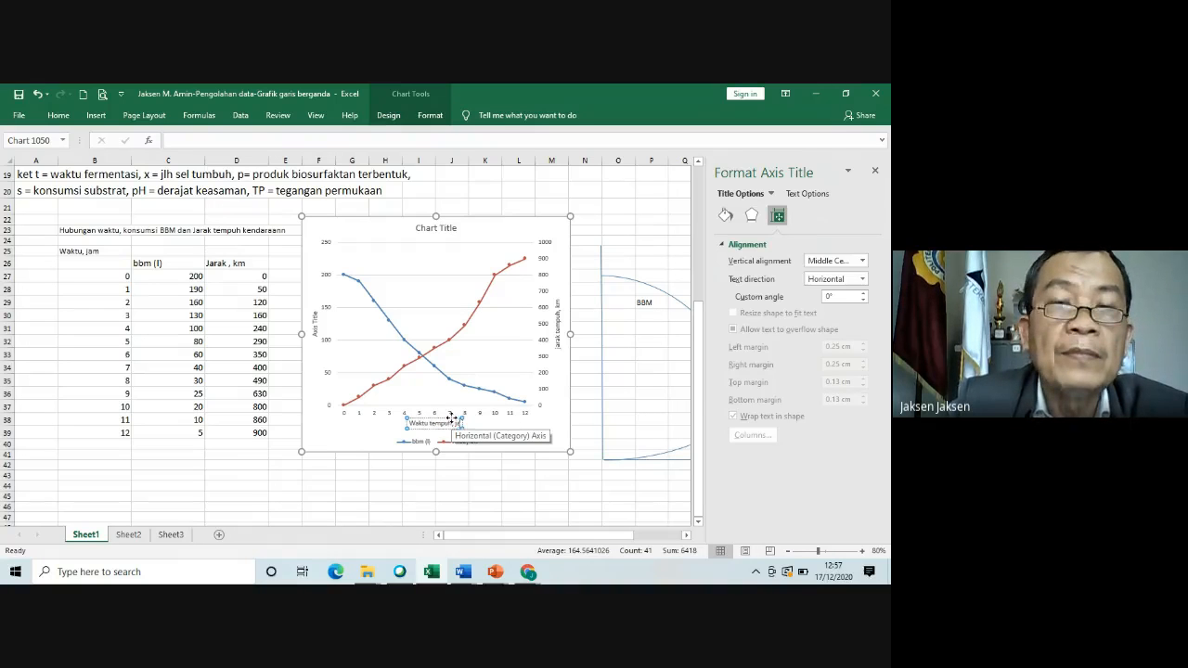
type("am")
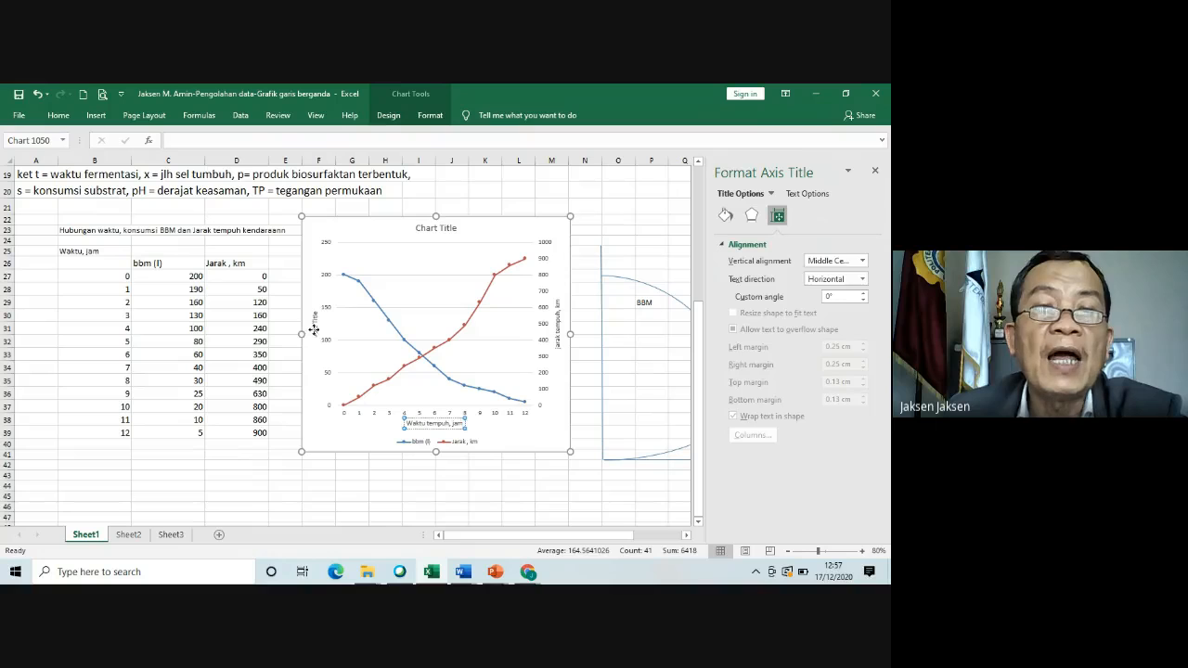
Step: Replace the primary vertical axis title's placeholder text with "Ketersediaan BBM dlm tangki mobil, L"
left_click(313, 329)
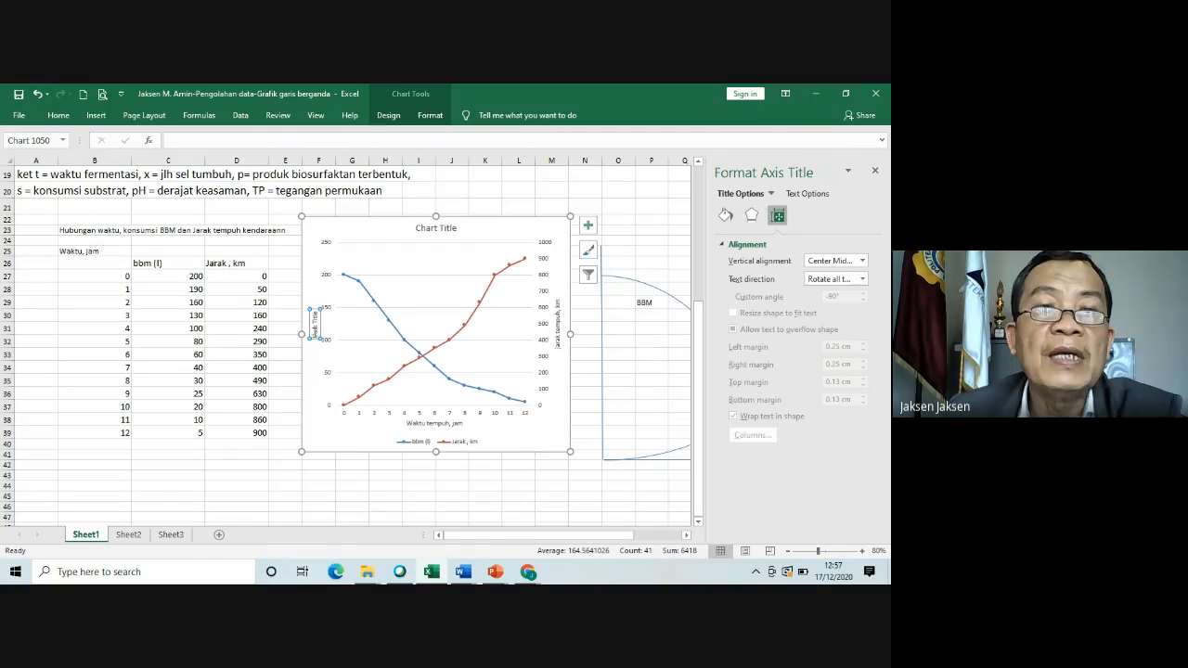
left_click(315, 330)
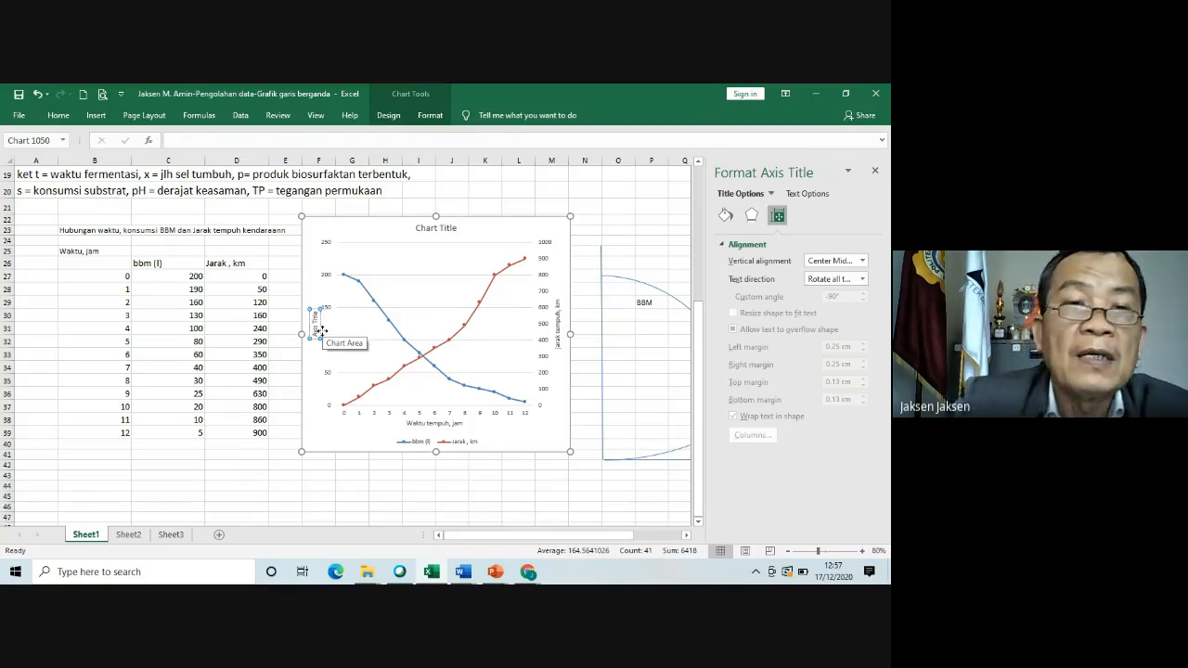
key("Delete")
key("Delete")
key("Delete")
key("Delete")
key("Delete")
key("Delete")
key("Delete")
key("Delete")
key("Delete")
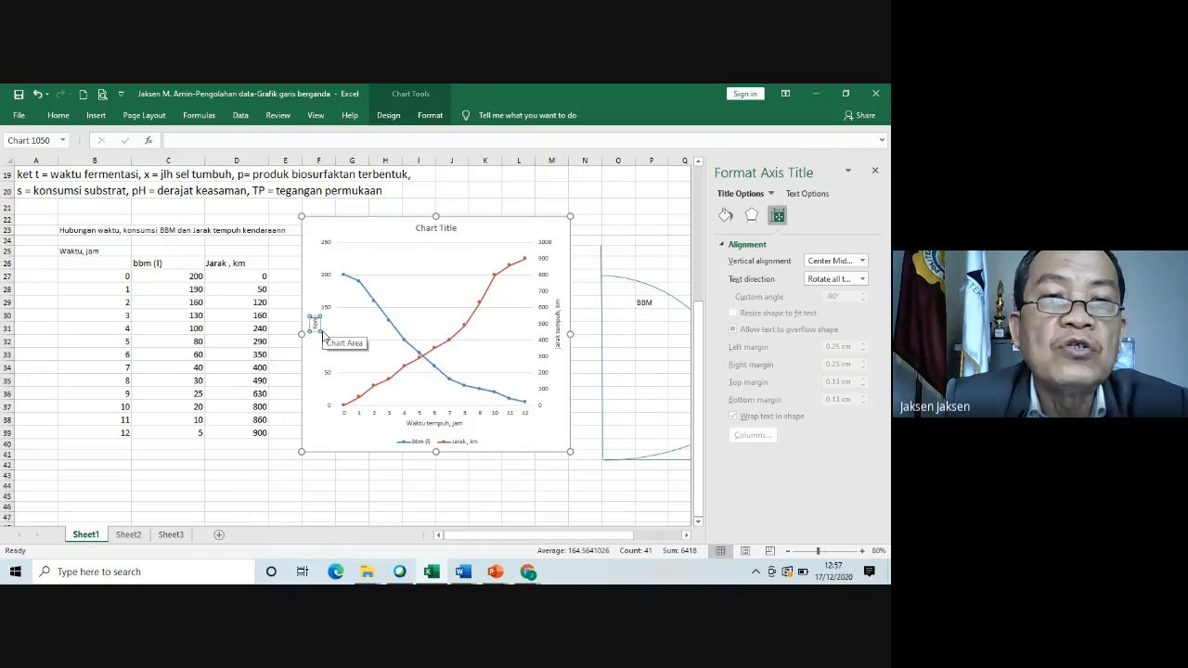
key("BackSpace")
key("BackSpace")
key("BackSpace")
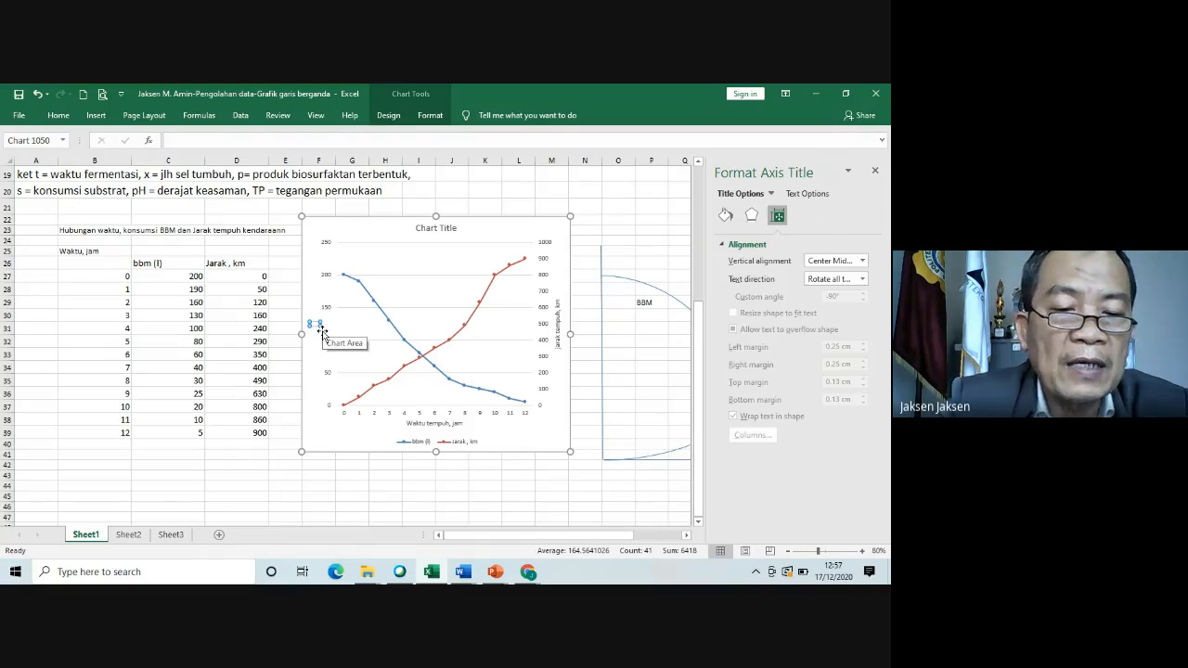
type("Keter")
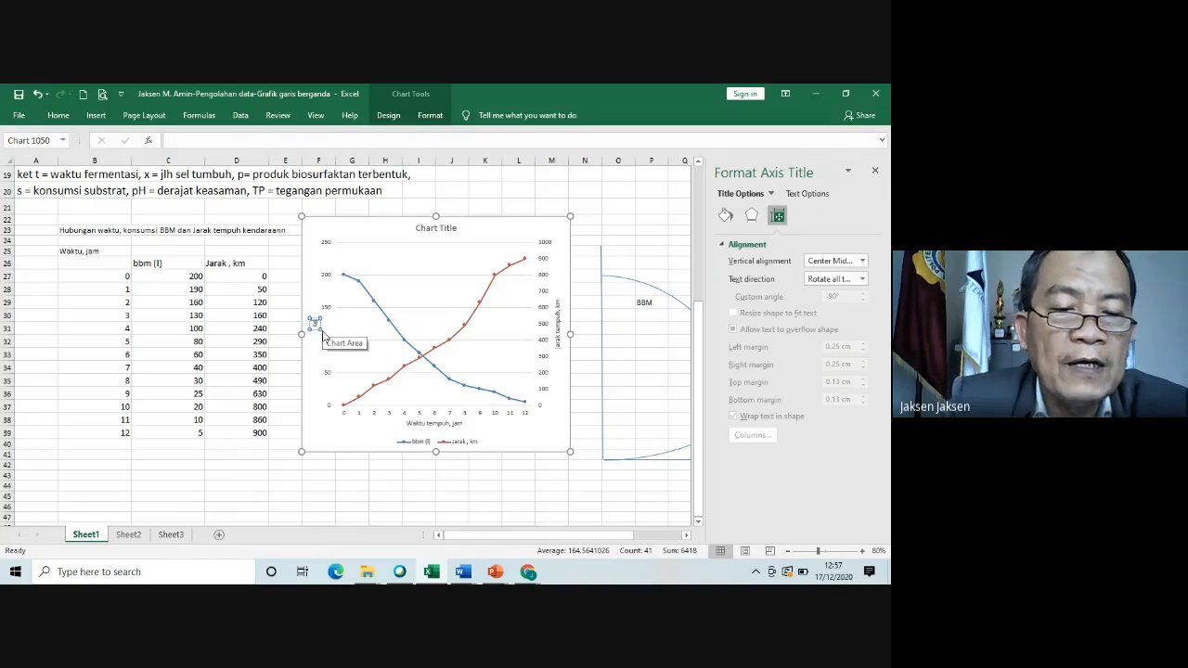
type("sediaan")
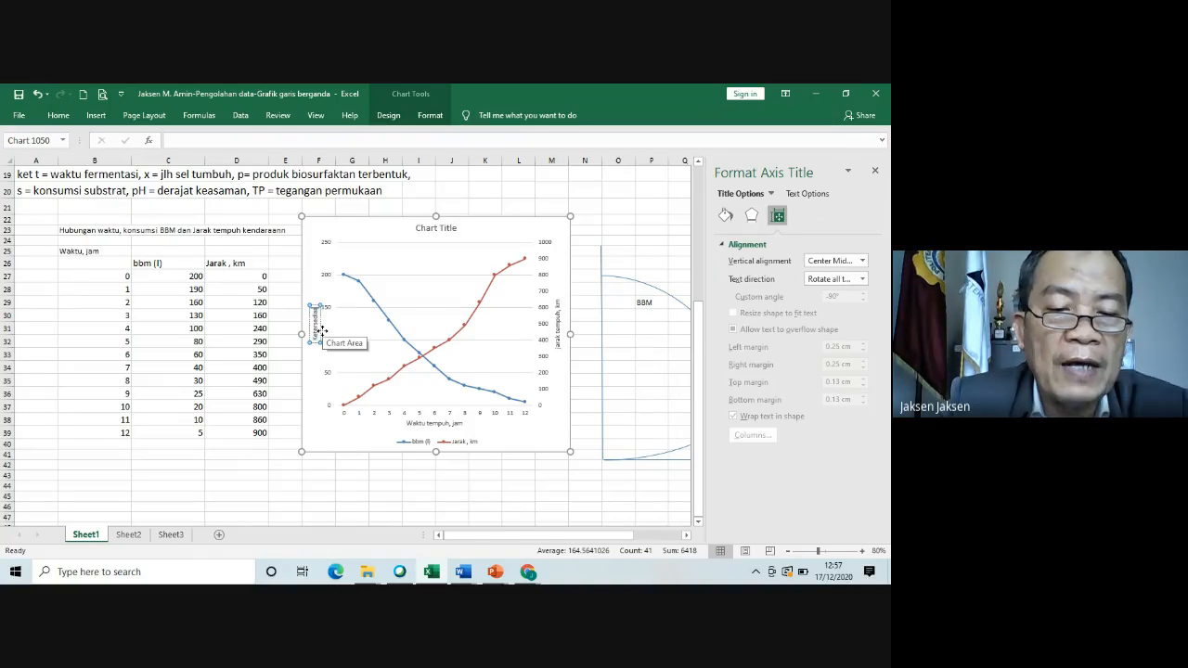
type(" BBM (l) dl")
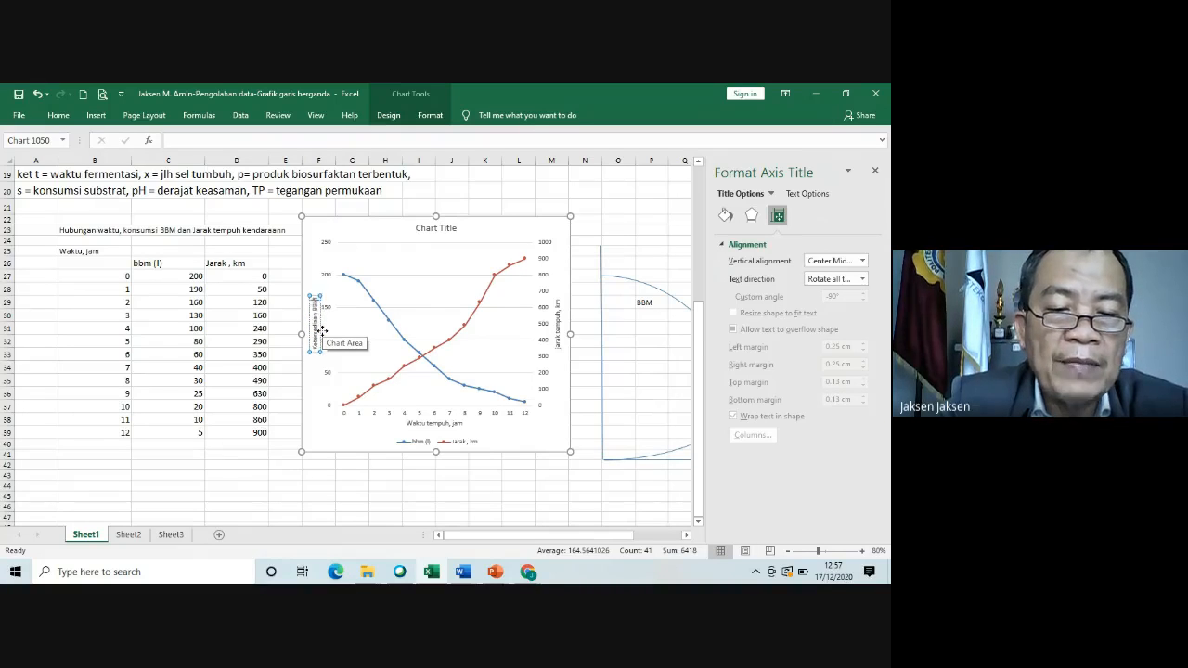
type("m tan")
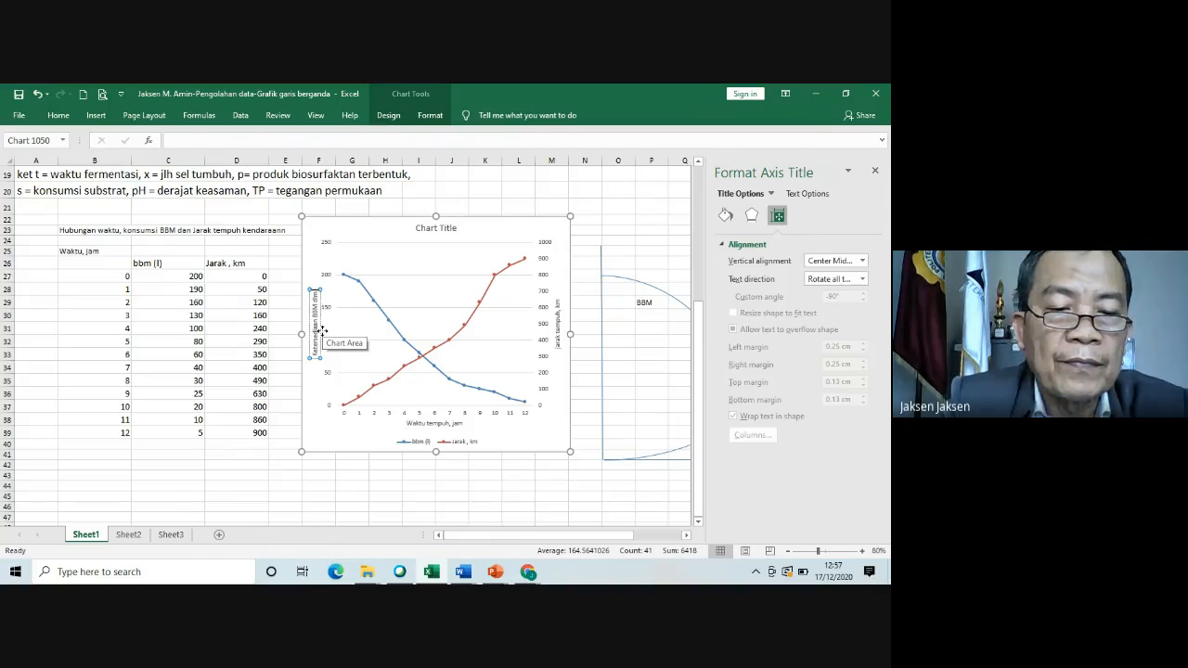
type("gki")
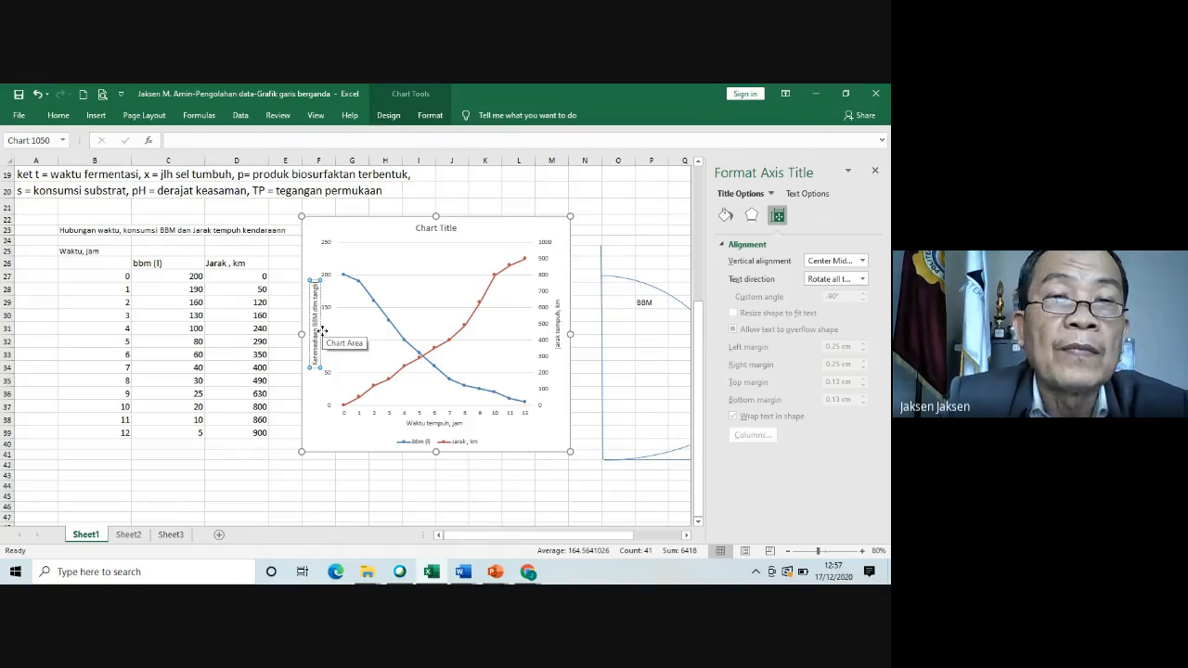
type(" mobil")
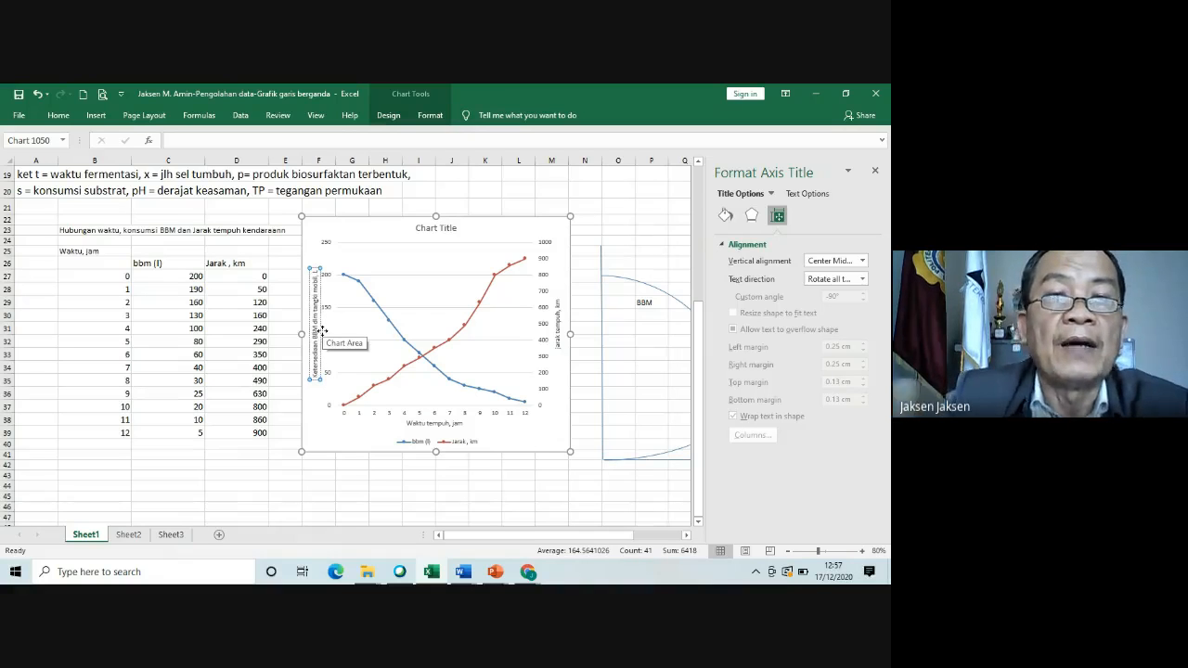
left_click(385, 484)
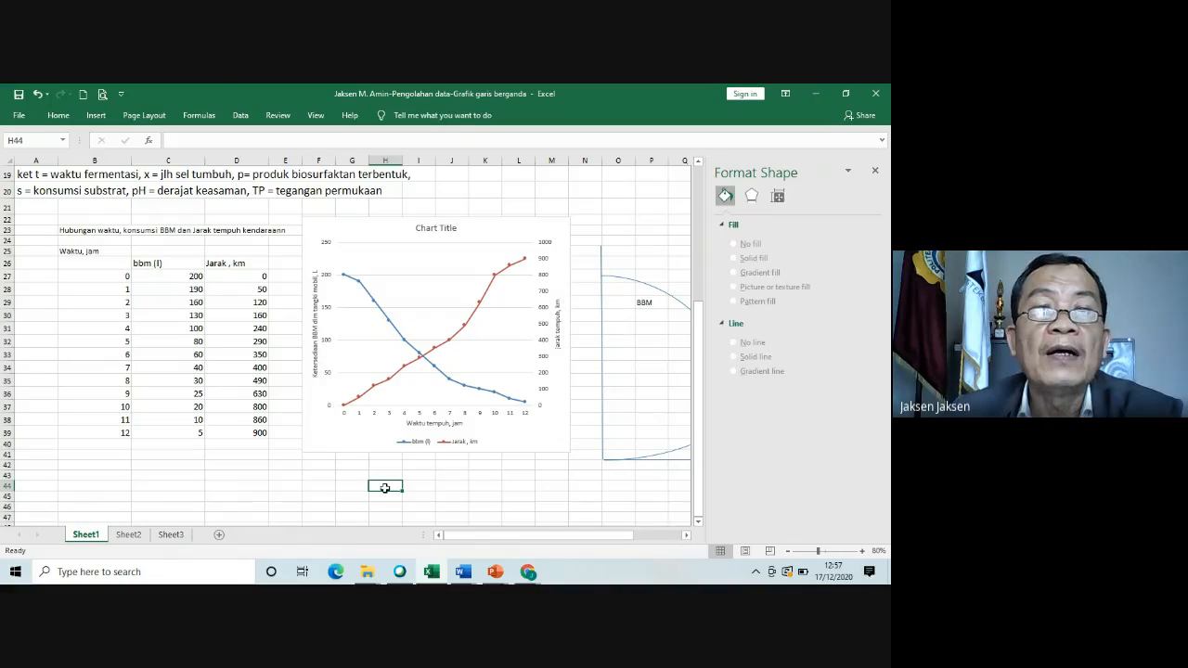
Step: Delete the placeholder chart title from the fuel and distance chart
left_click(448, 228)
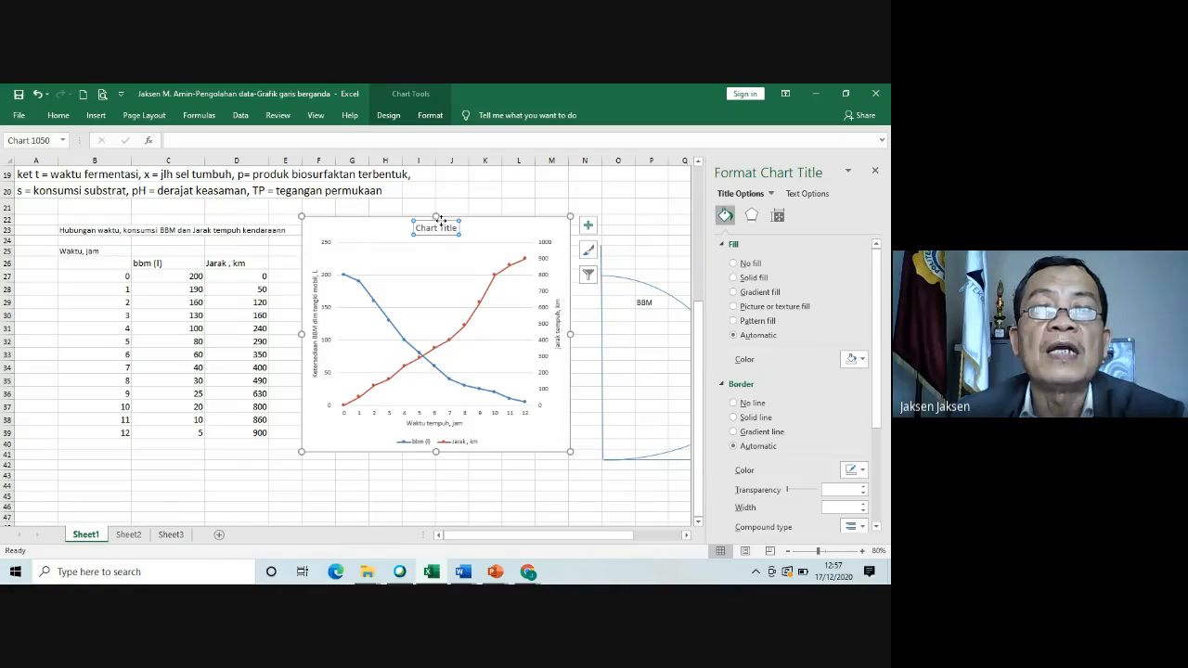
left_click(441, 219)
key("Delete")
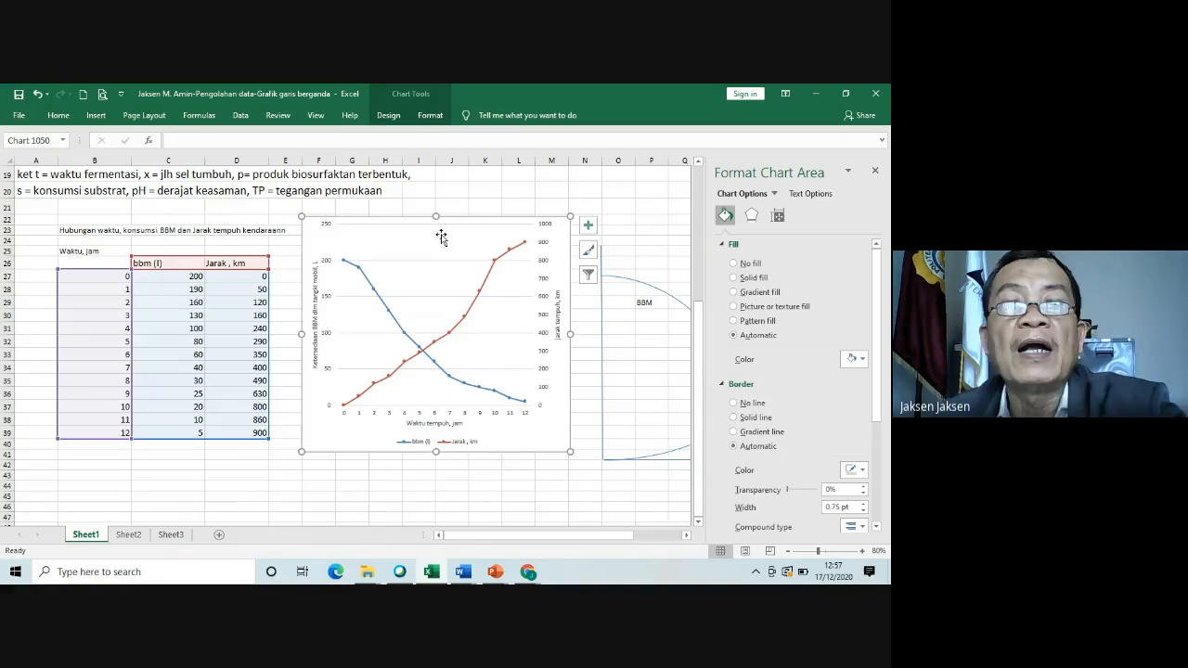
left_click(355, 472)
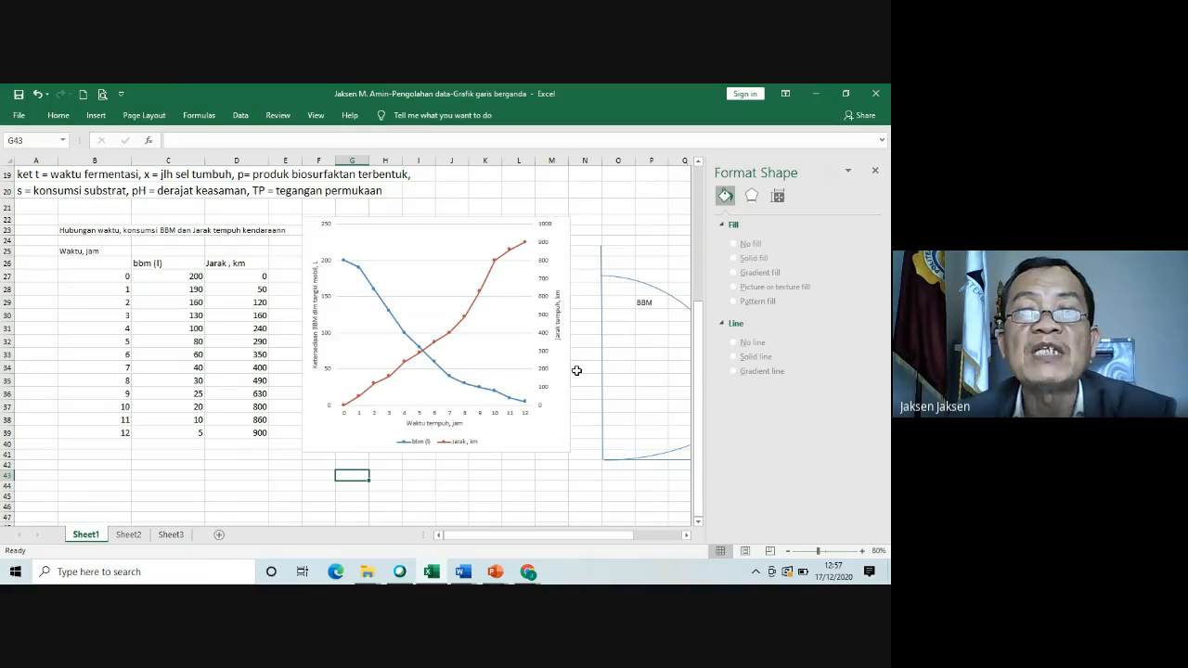
Step: Widen the fuel and distance chart slightly by extending its right edge
left_click(563, 306)
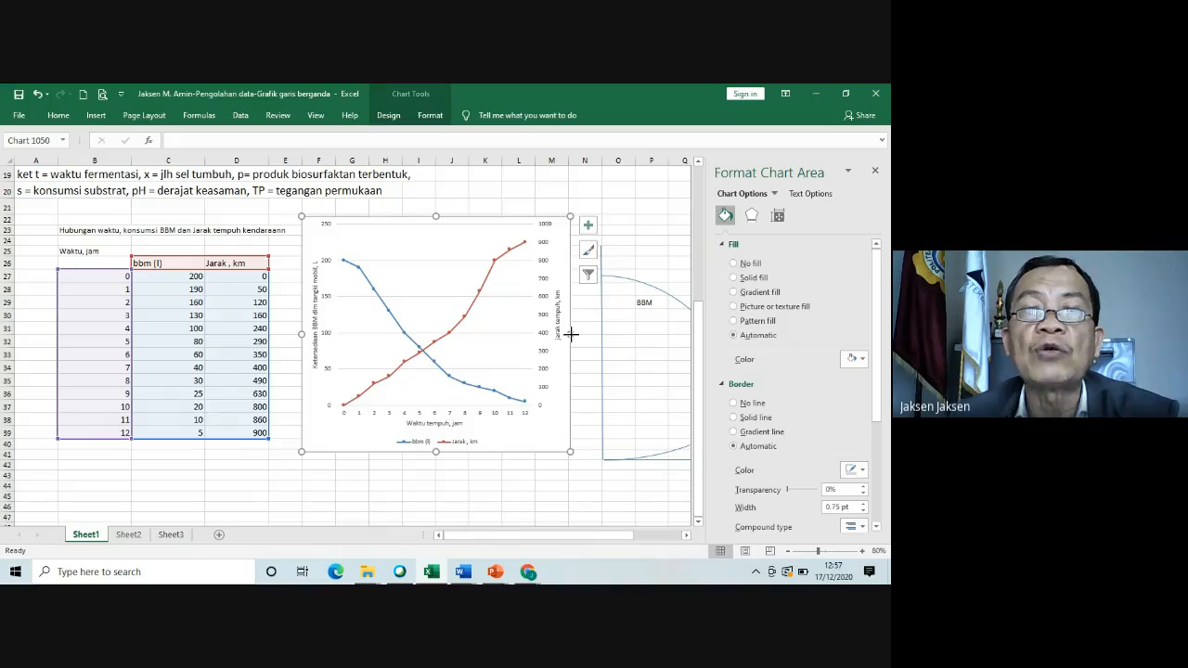
left_click_drag(570, 334, 590, 334)
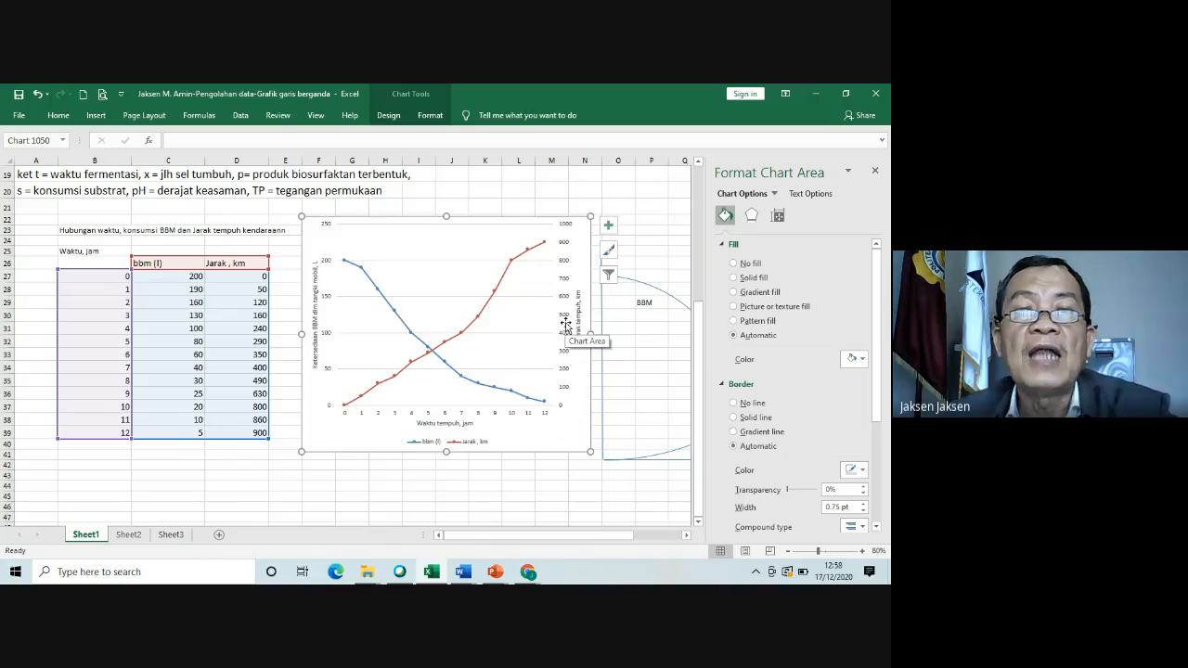
mouse_move(349, 266)
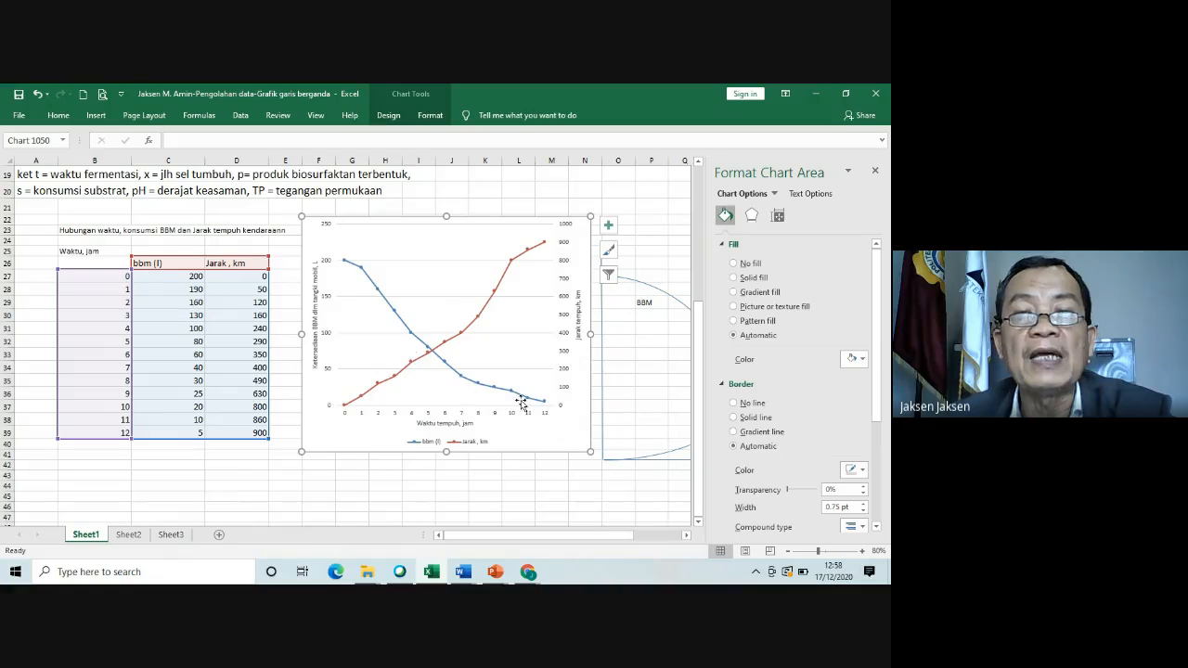
mouse_move(543, 402)
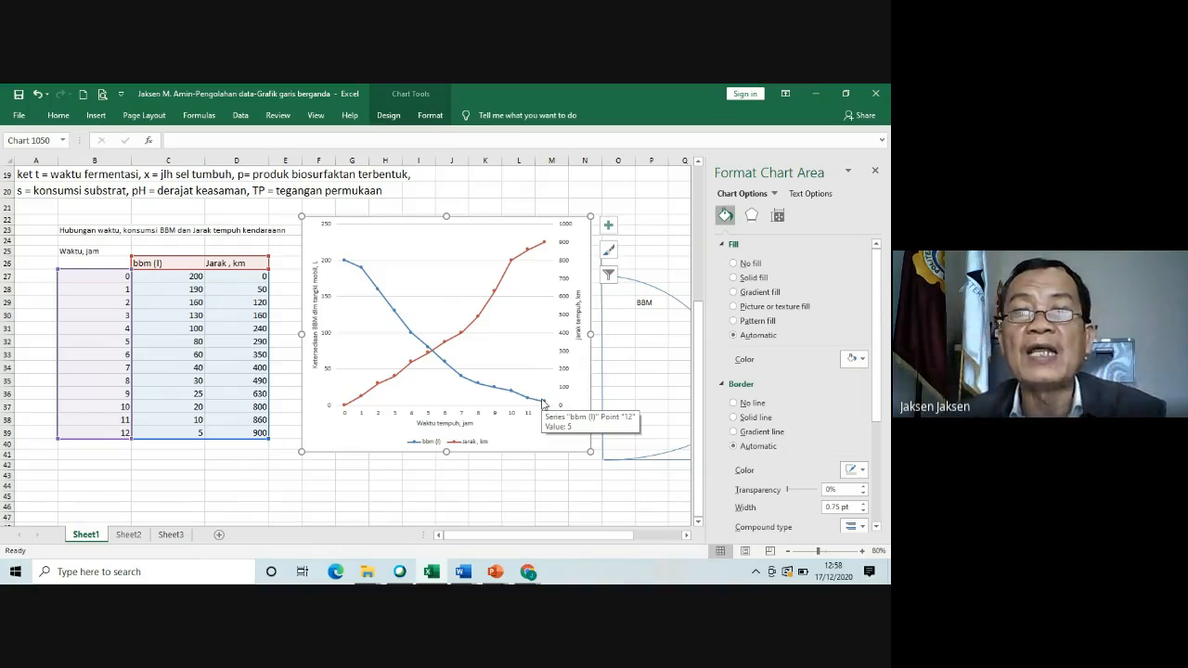
Step: Set the line color of the "Jarak, km" series to black
left_click(477, 319)
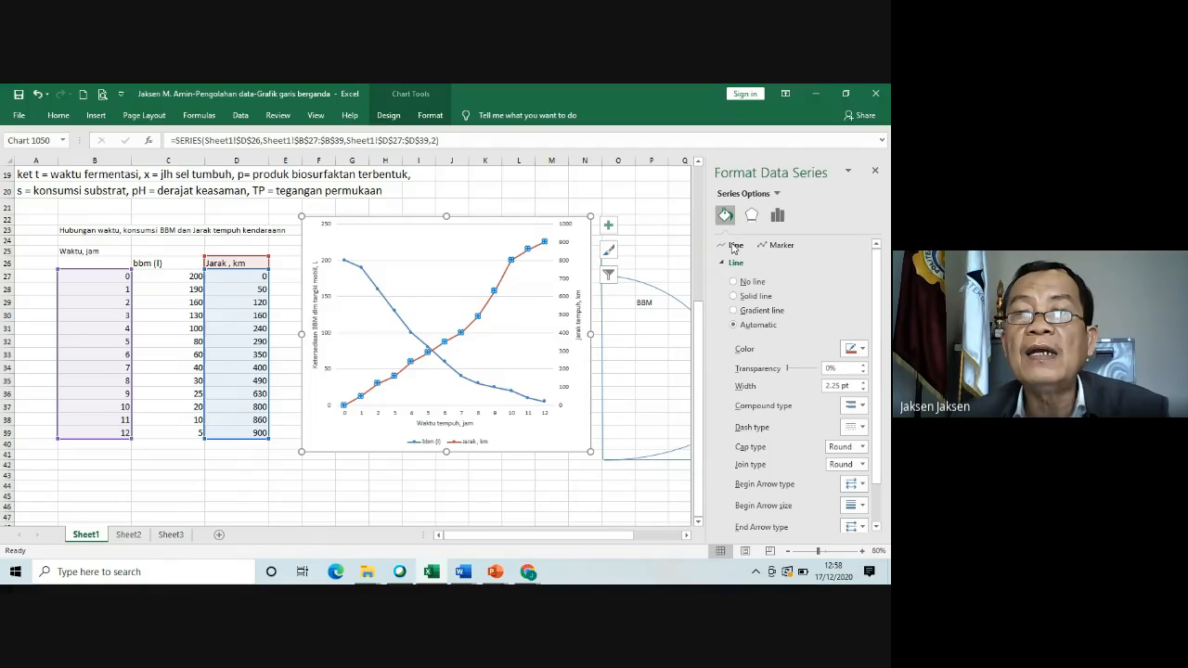
left_click(853, 351)
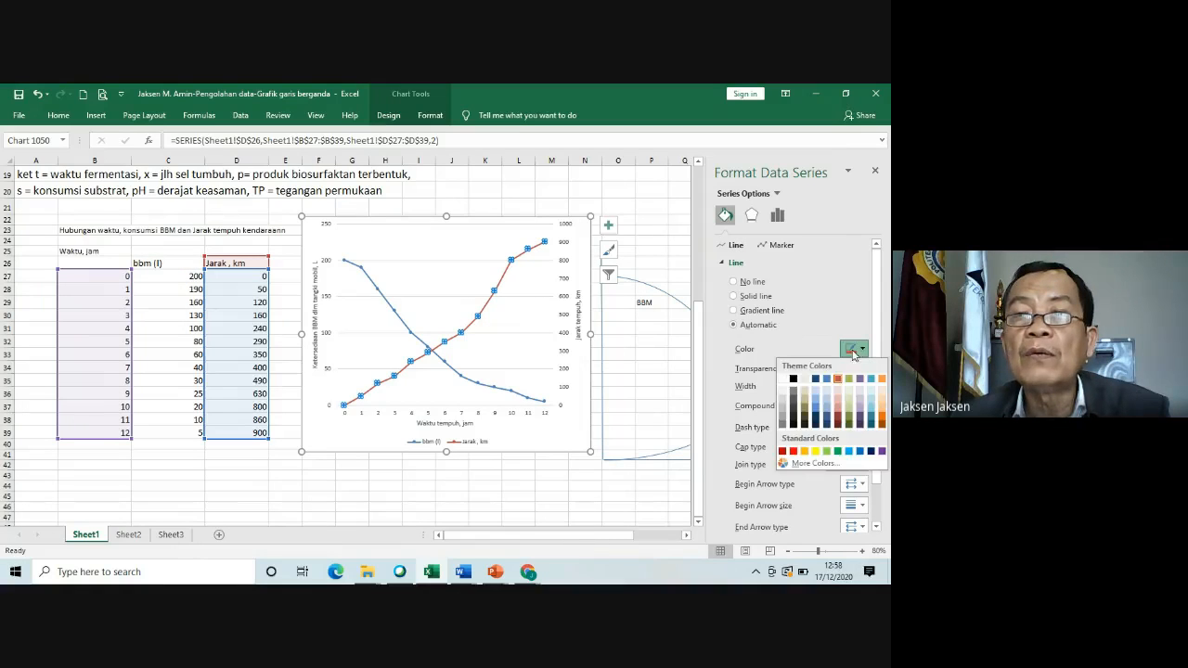
left_click(794, 379)
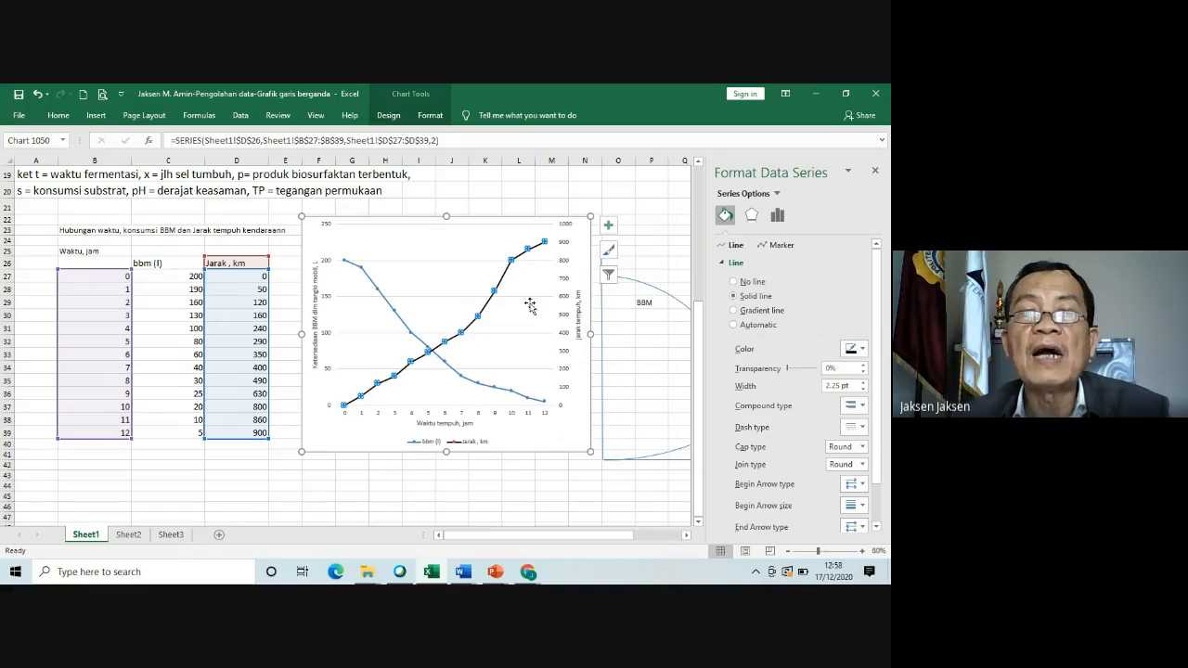
Step: Give the "Jarak, km" series built-in square markers at size 6
left_click(774, 246)
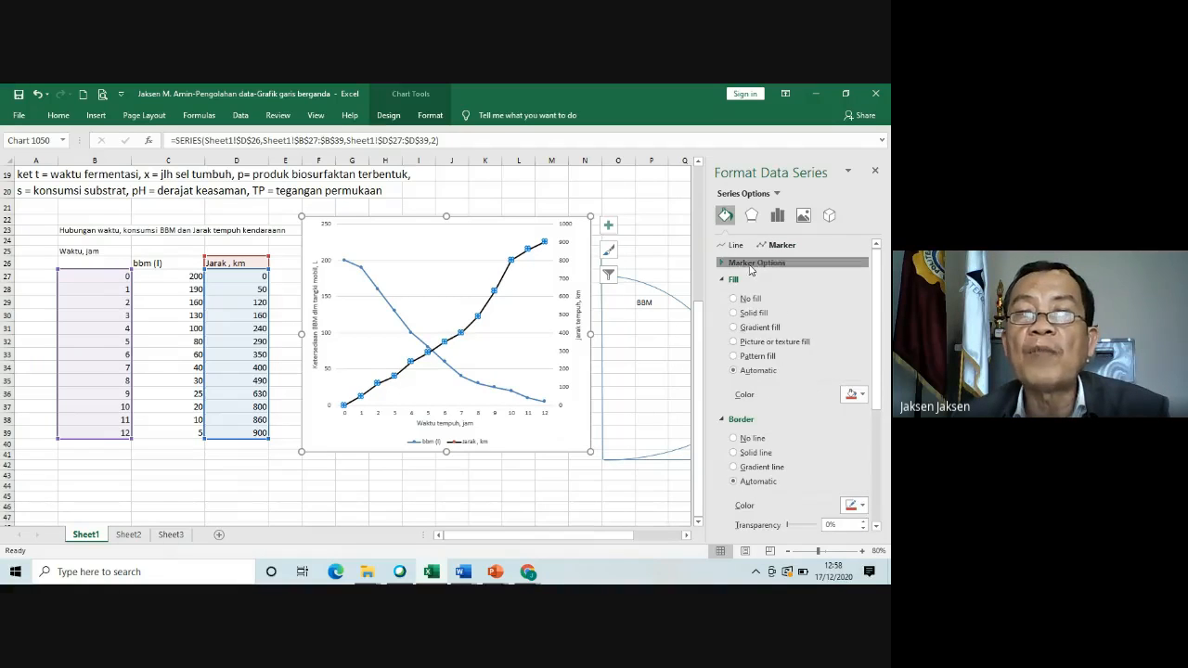
left_click(752, 264)
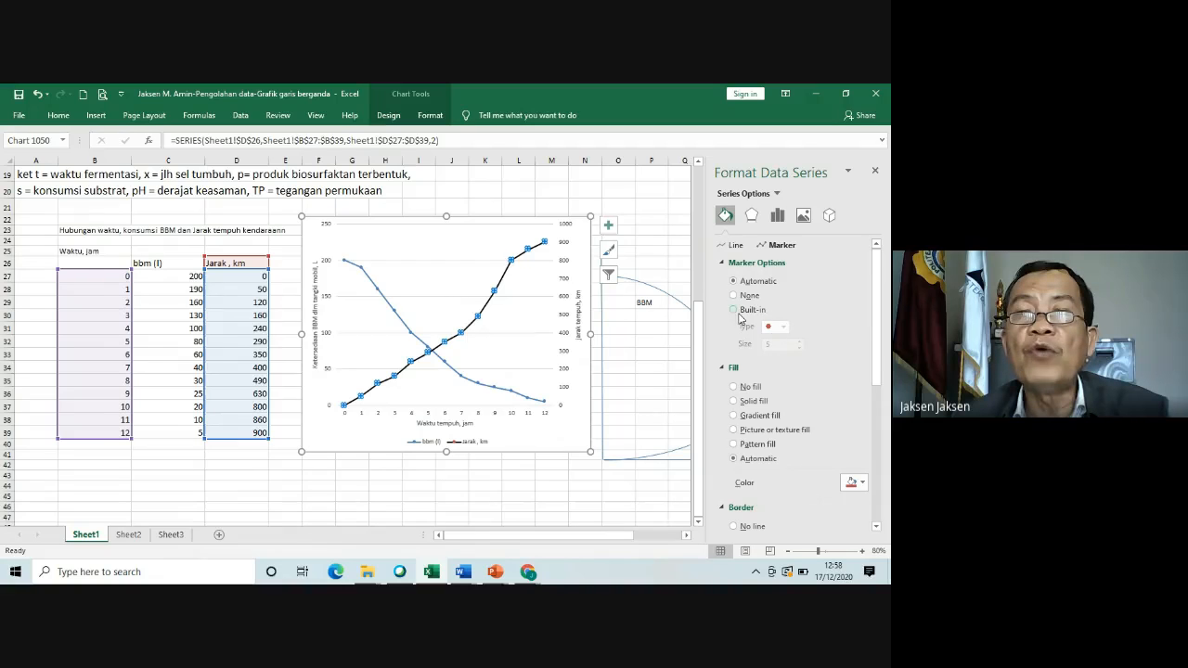
left_click(738, 310)
left_click(784, 328)
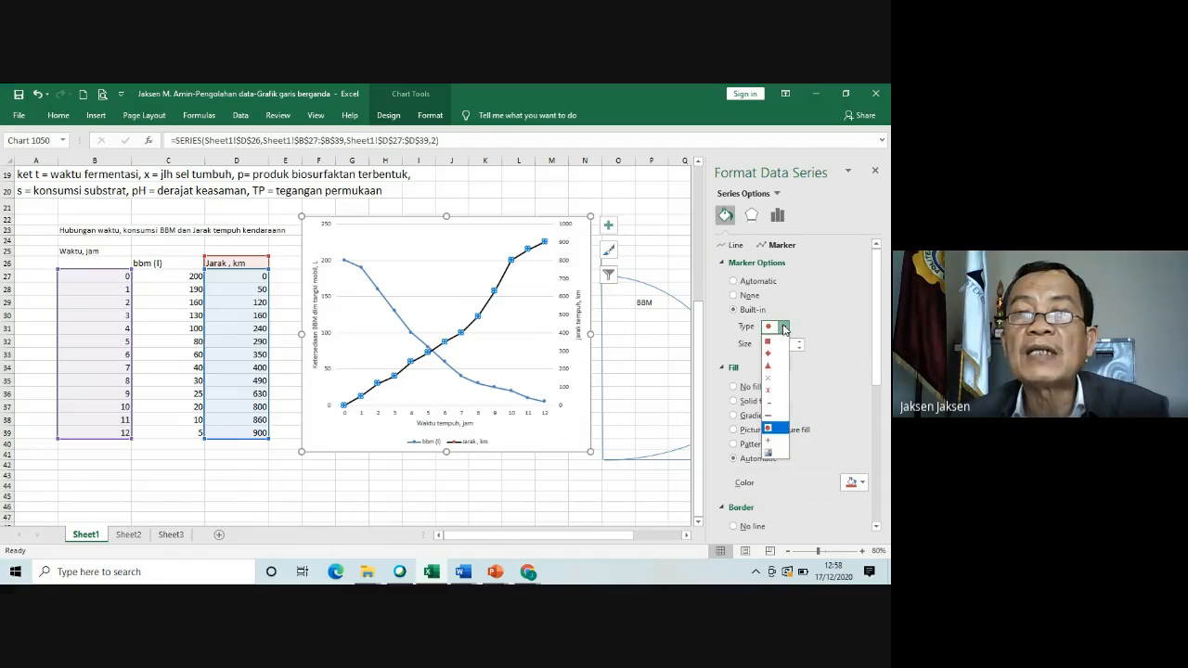
left_click(774, 343)
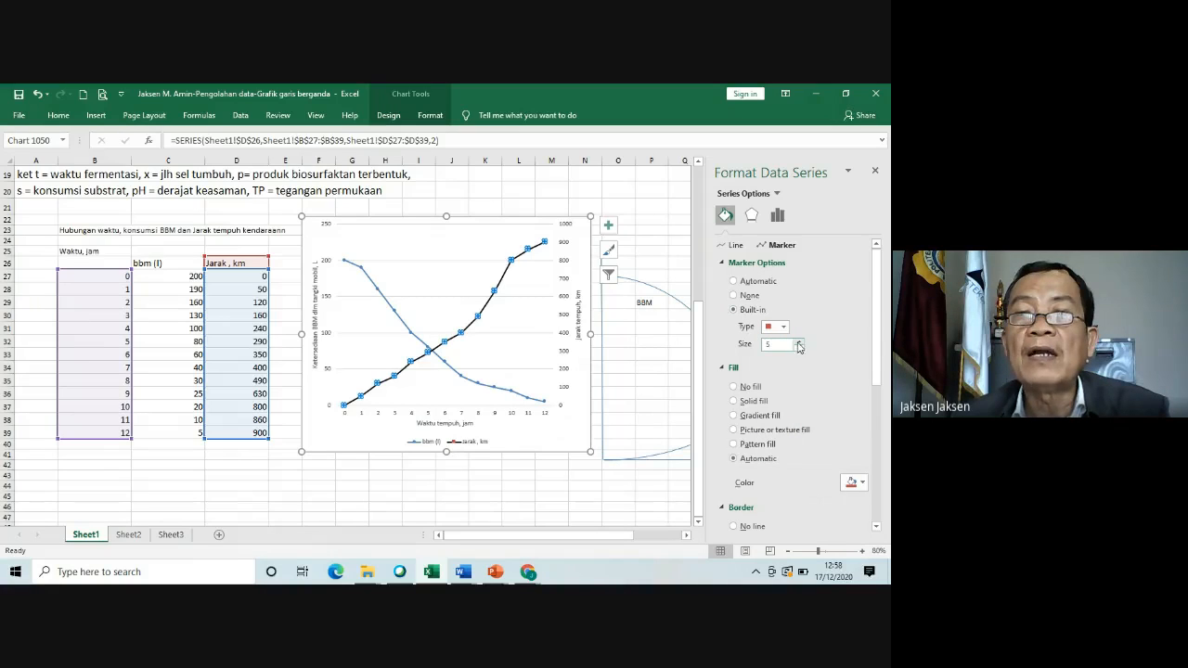
left_click(799, 341)
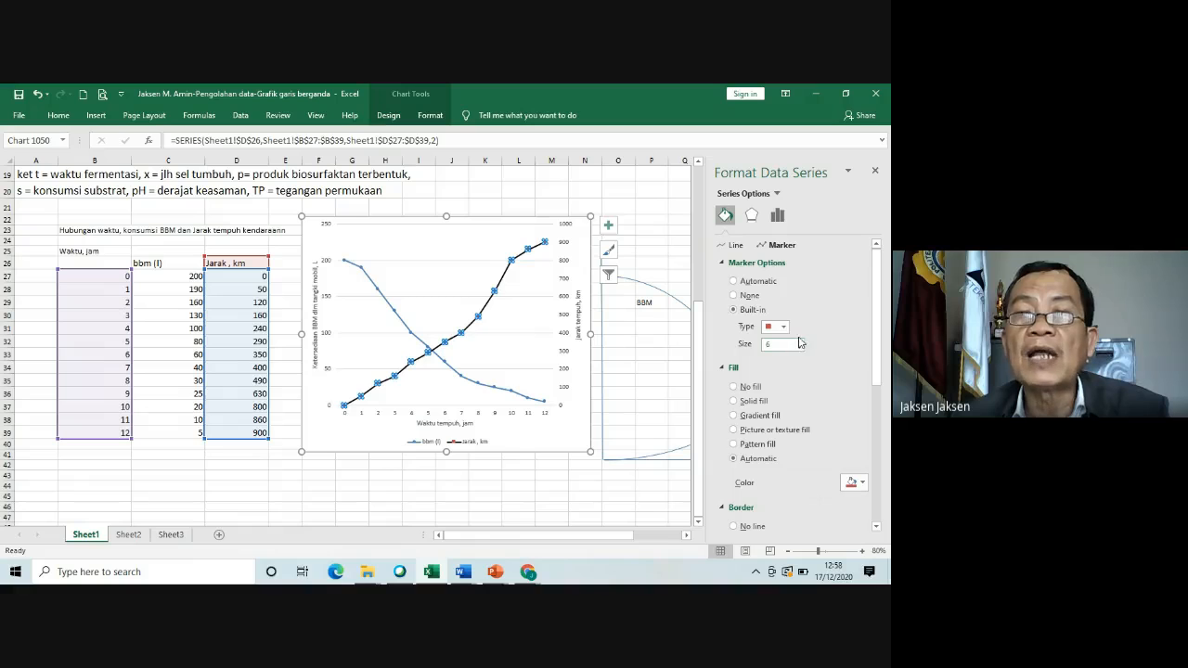
Step: Set both the fill and the border of the "Jarak, km" series markers to solid black
scroll(766, 371, "down", 1)
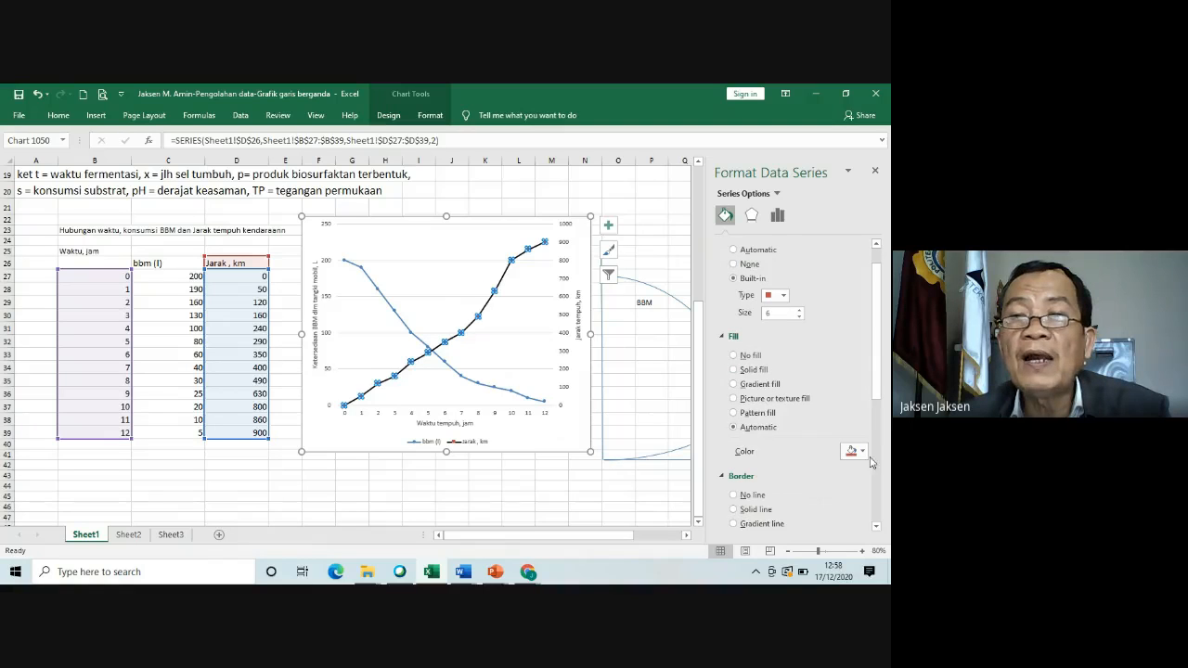
left_click(853, 451)
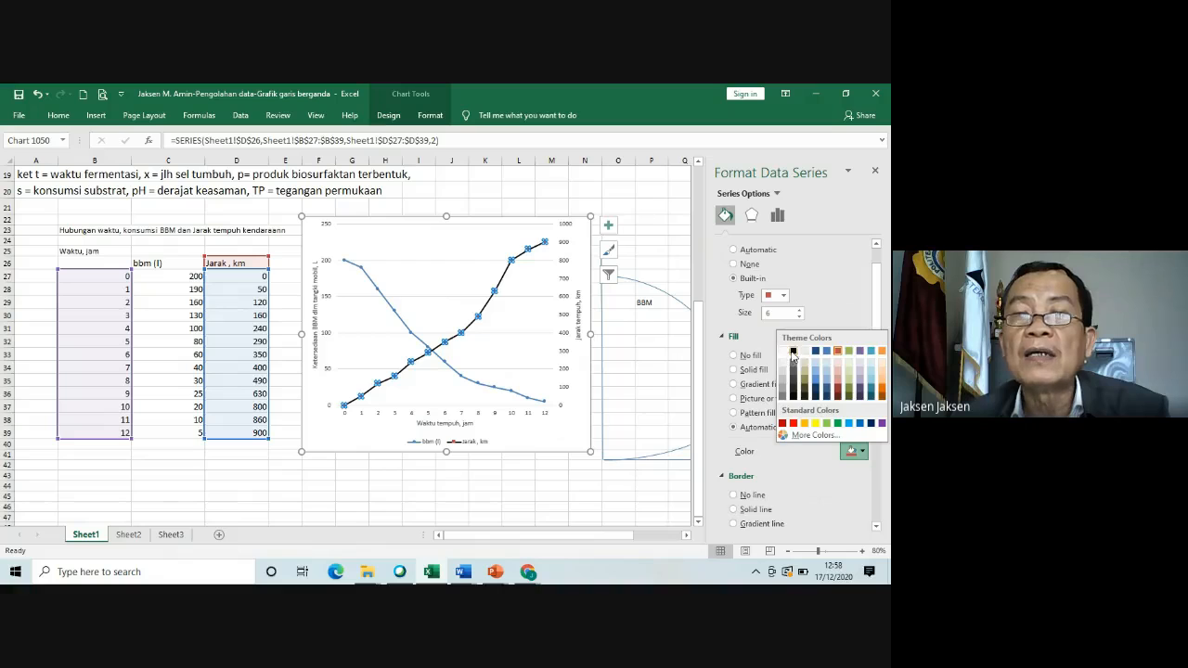
left_click(793, 352)
scroll(820, 434, "down", 3)
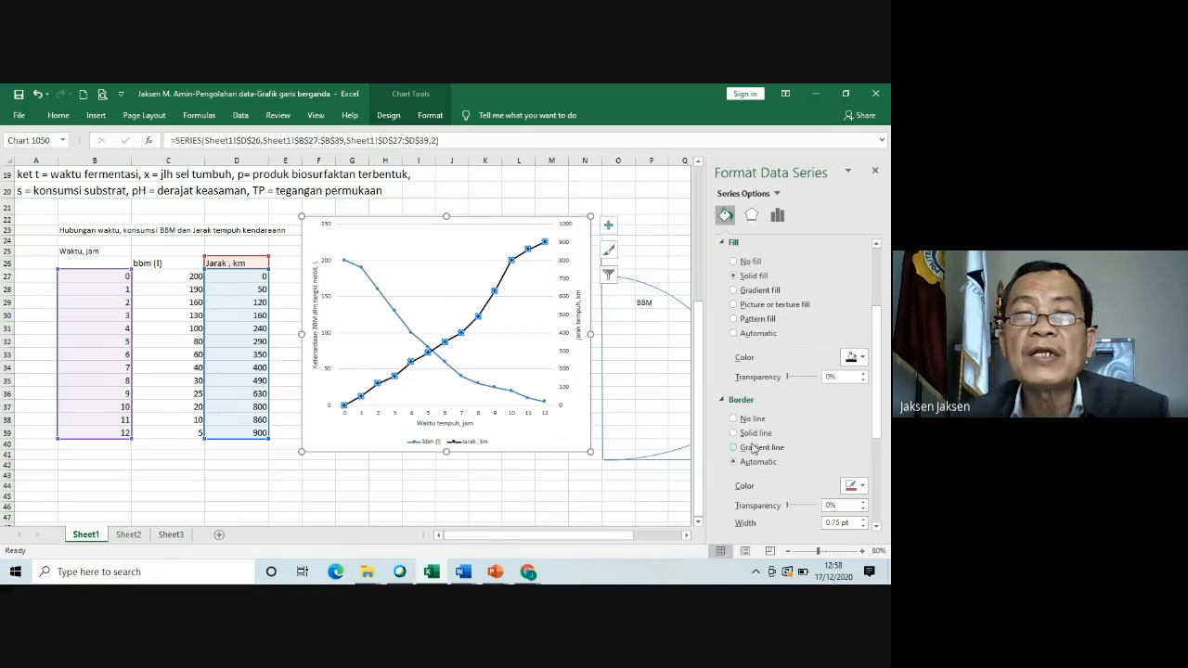
left_click(861, 486)
left_click(793, 385)
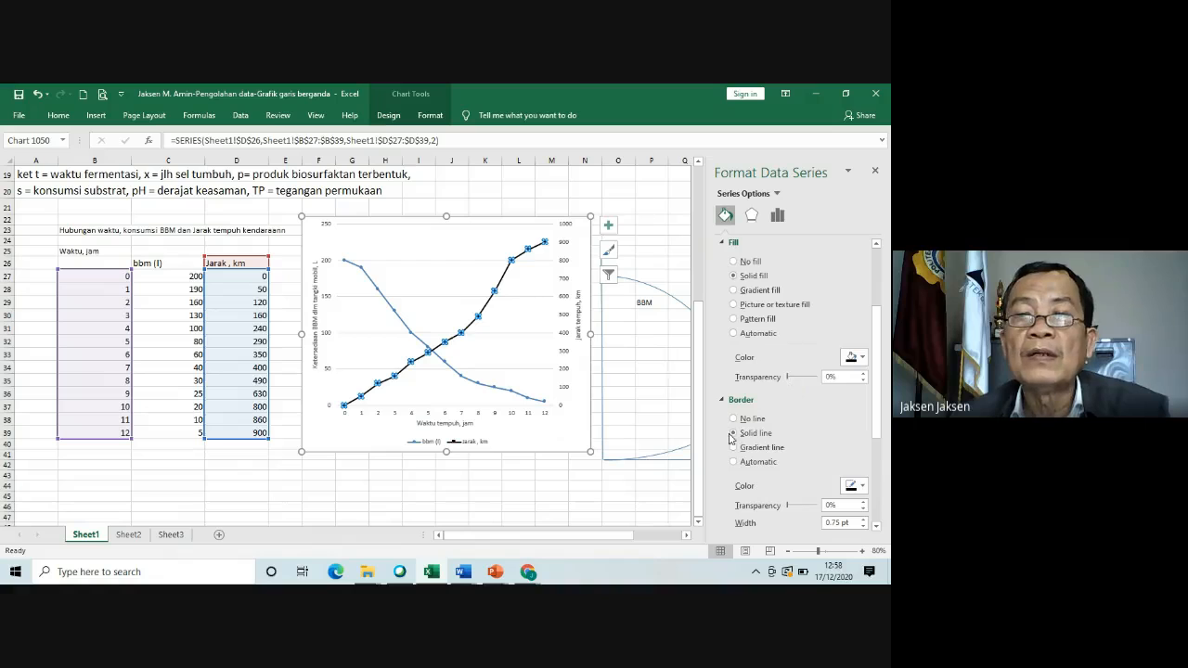
left_click(657, 499)
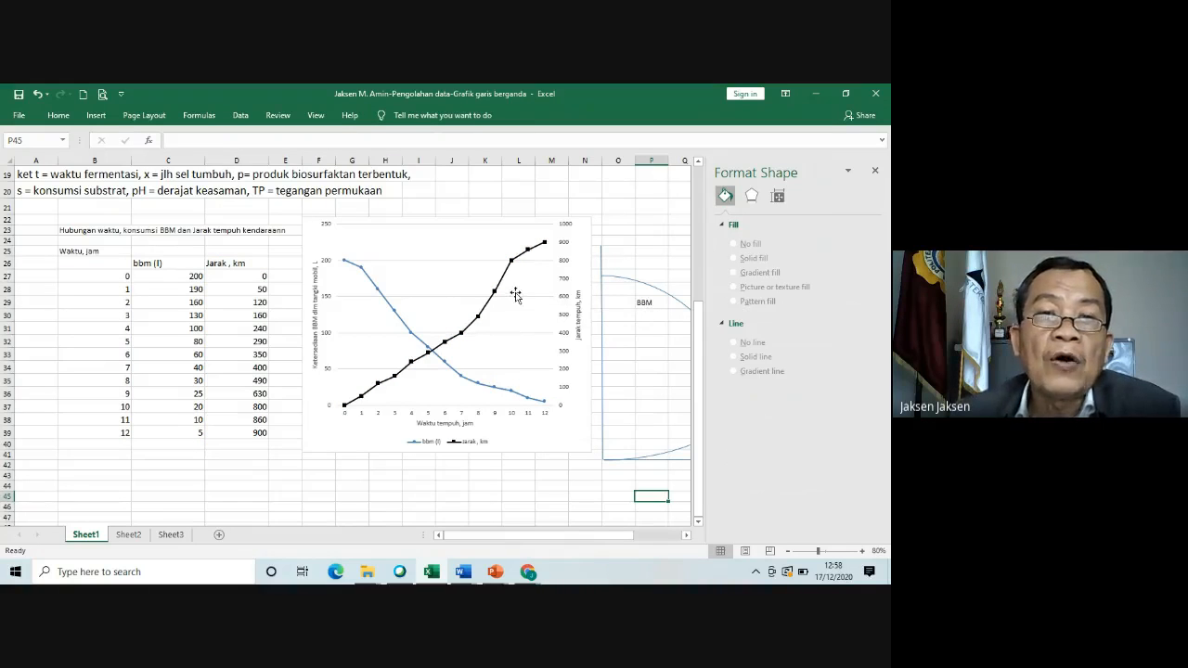
Step: Widen the fuel and distance chart's legend on both sides to space out its two entries
left_click(479, 442)
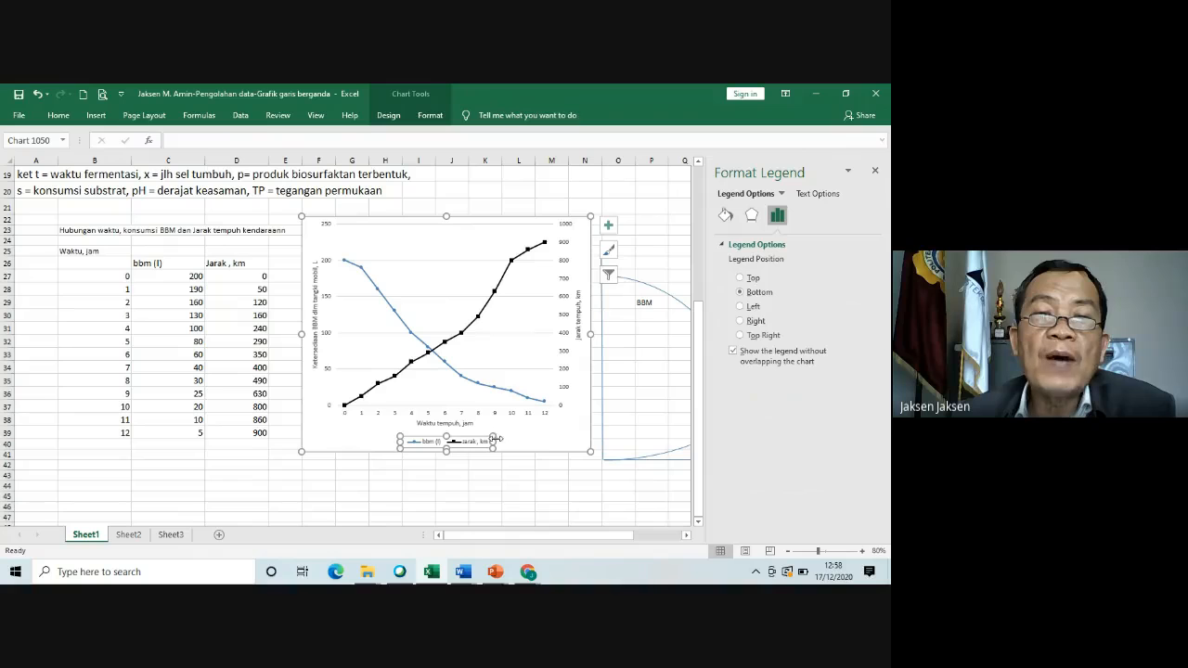
left_click_drag(492, 442, 526, 442)
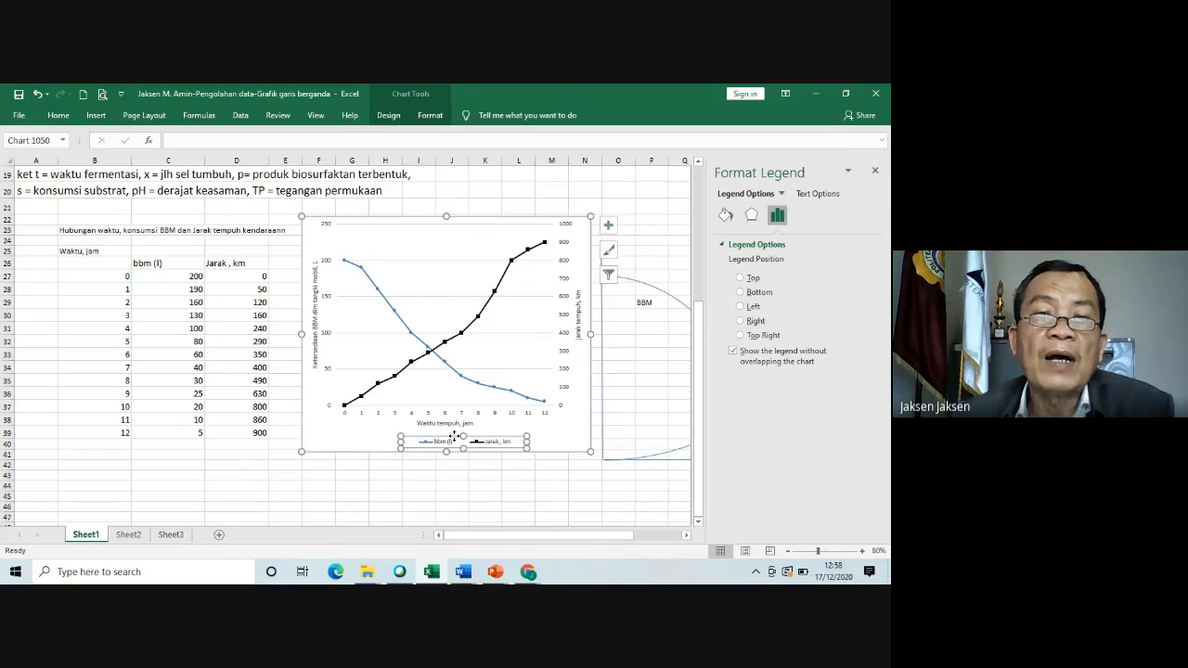
left_click_drag(401, 441, 363, 442)
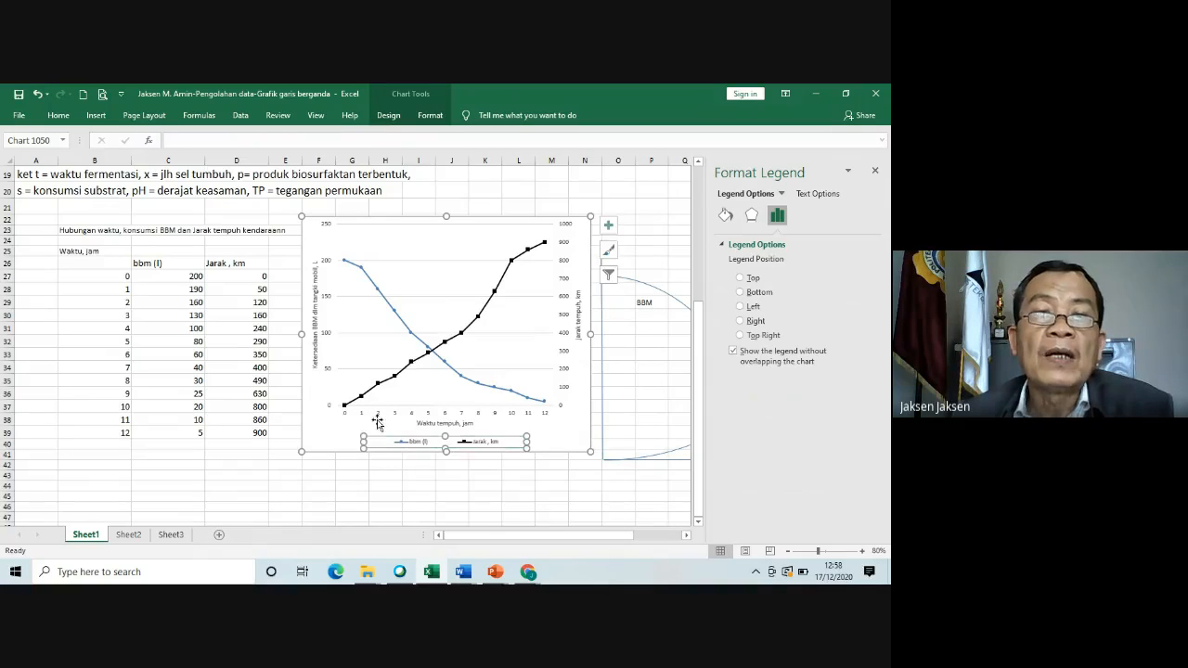
Step: Set the line color of the "bbm (l)" series to black
left_click(394, 315)
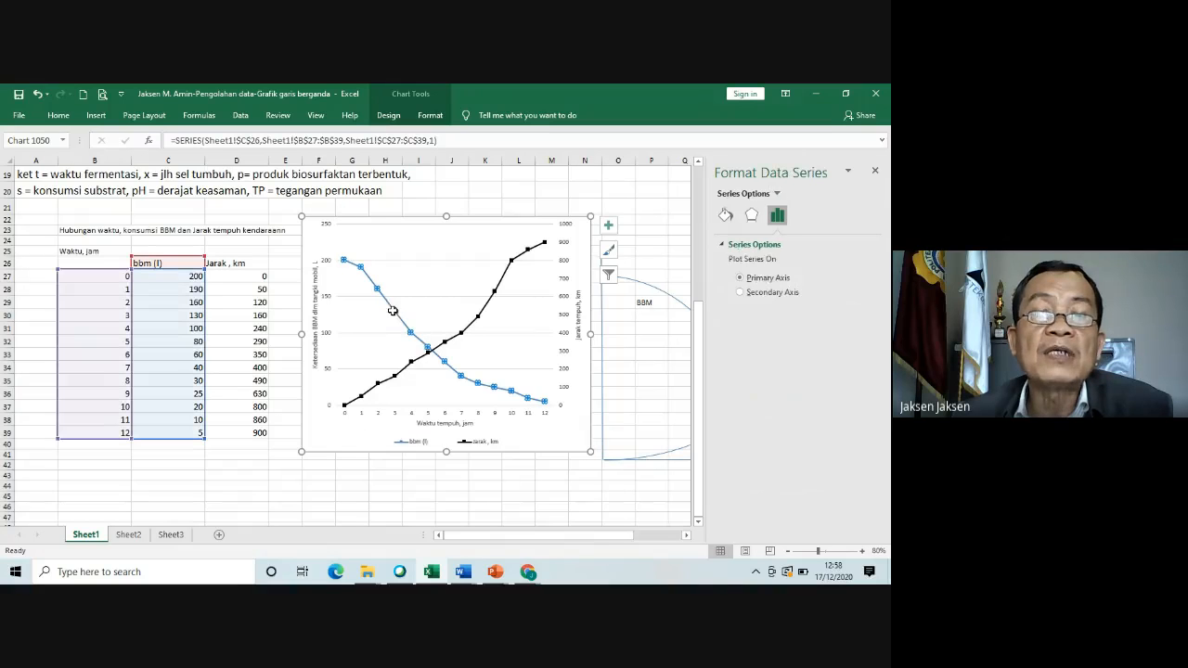
right_click(394, 313)
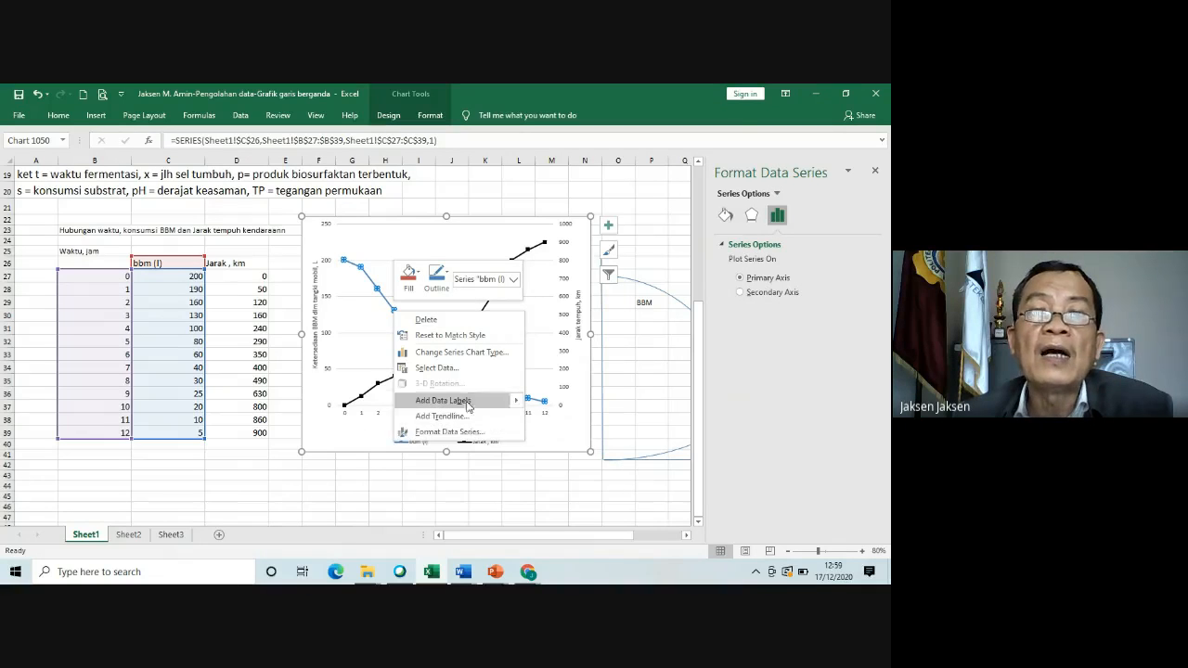
key("Escape")
right_click(377, 289)
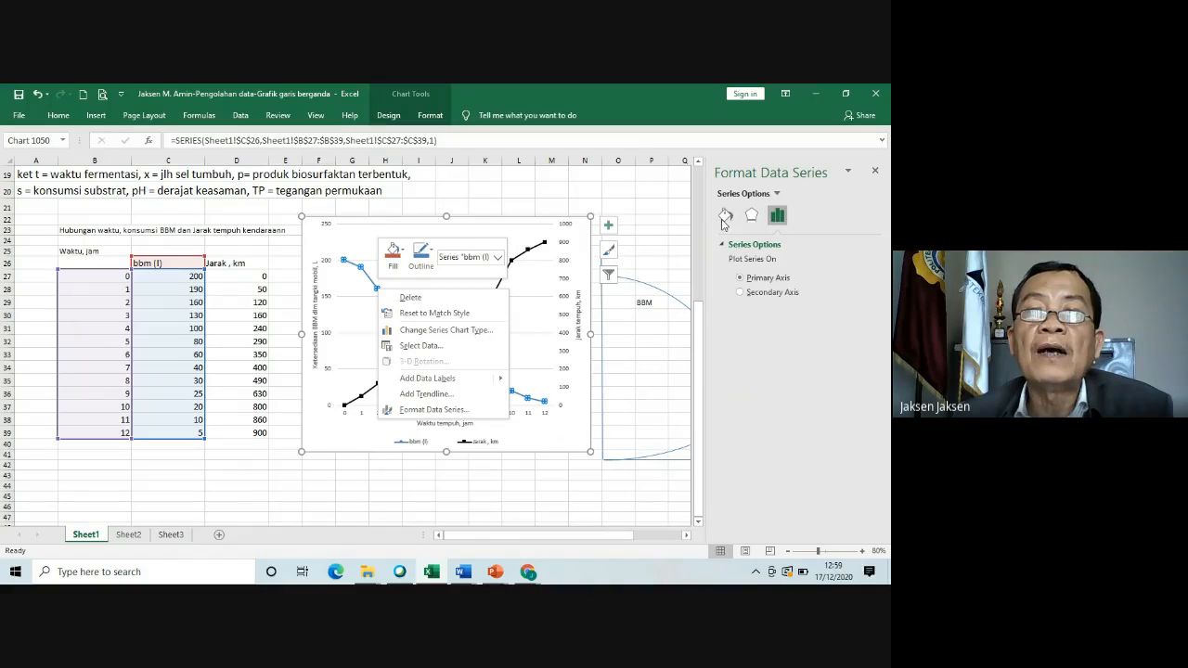
left_click(724, 217)
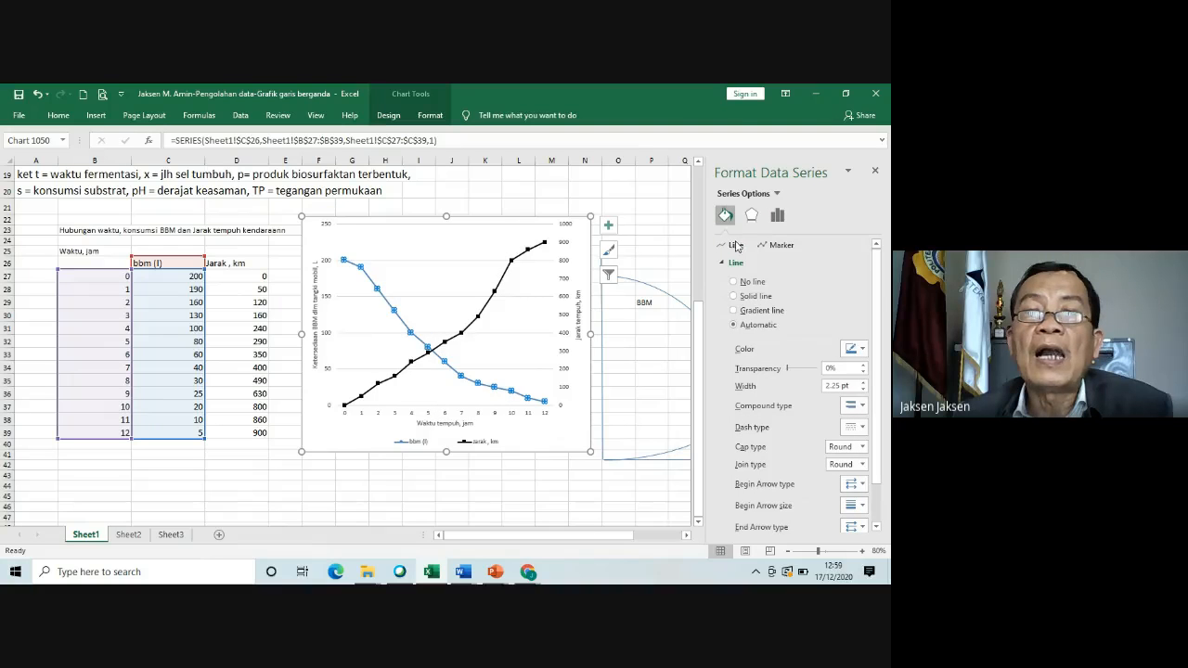
left_click(861, 350)
left_click(794, 379)
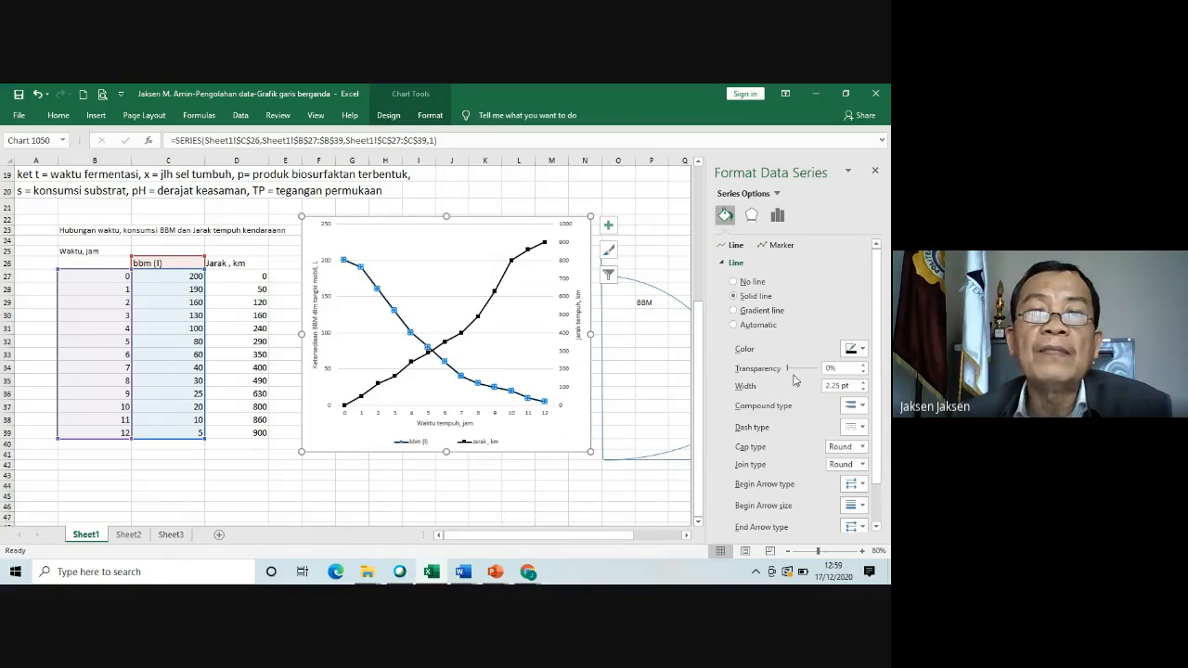
Step: Give the "bbm (l)" series built-in triangle markers at size 7
left_click(773, 246)
left_click(768, 262)
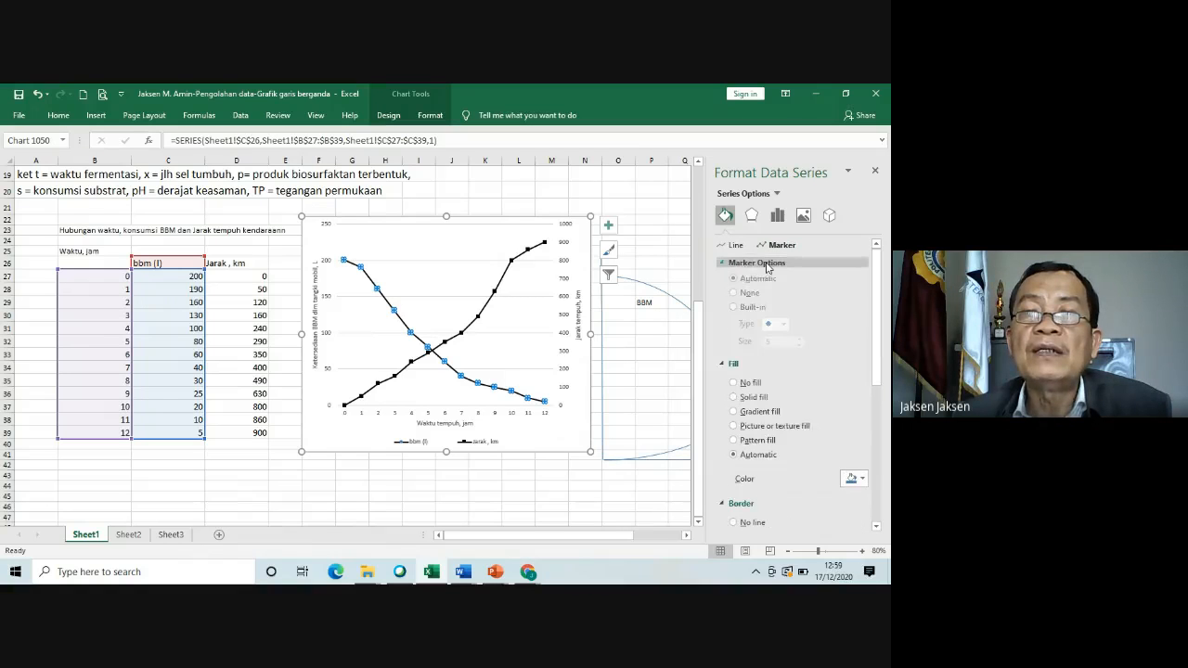
left_click(751, 310)
left_click(782, 327)
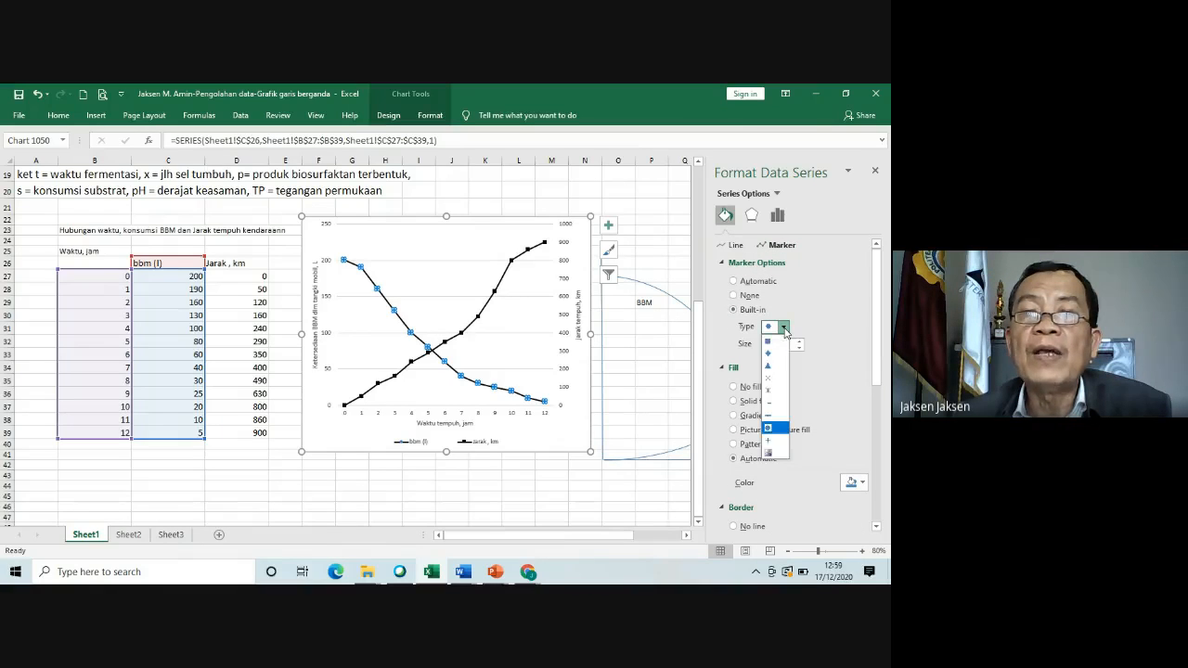
left_click(774, 367)
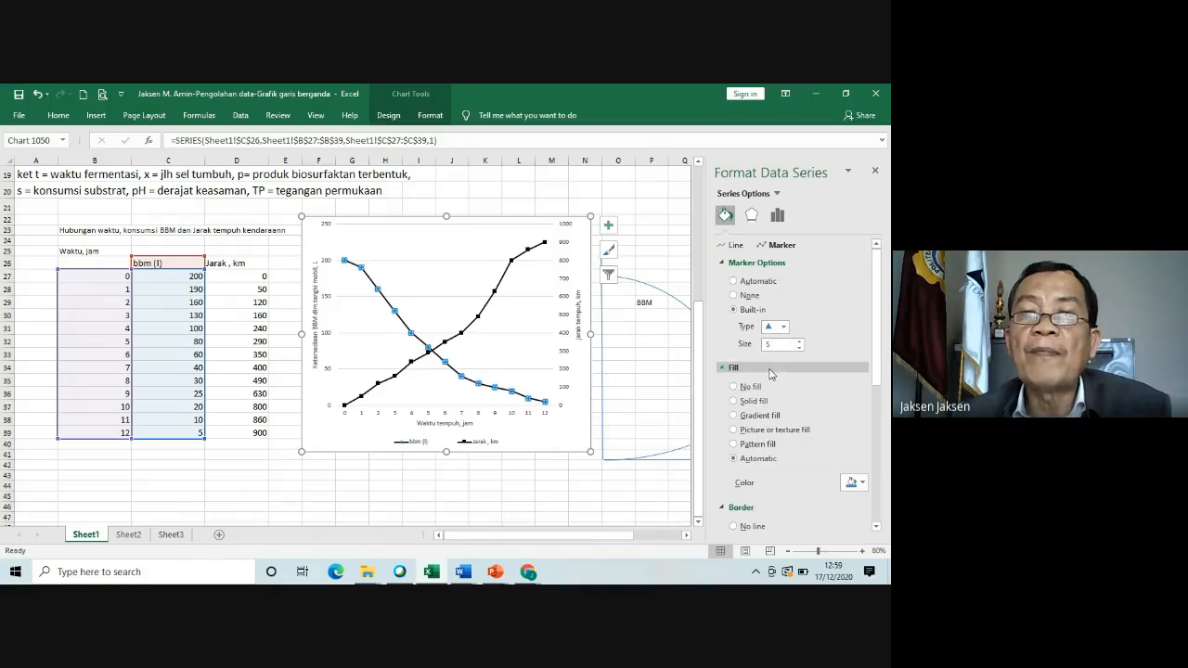
left_click(799, 341)
left_click(799, 340)
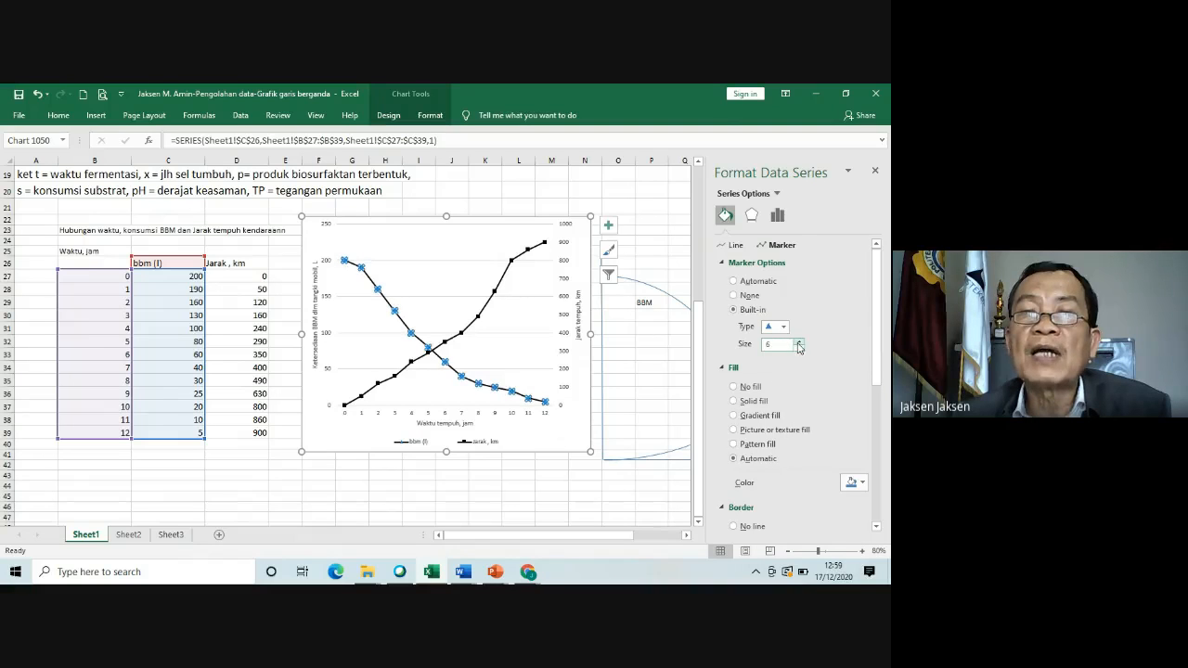
Step: Set both the fill and the border of the "bbm (l)" series markers to black
left_click(853, 484)
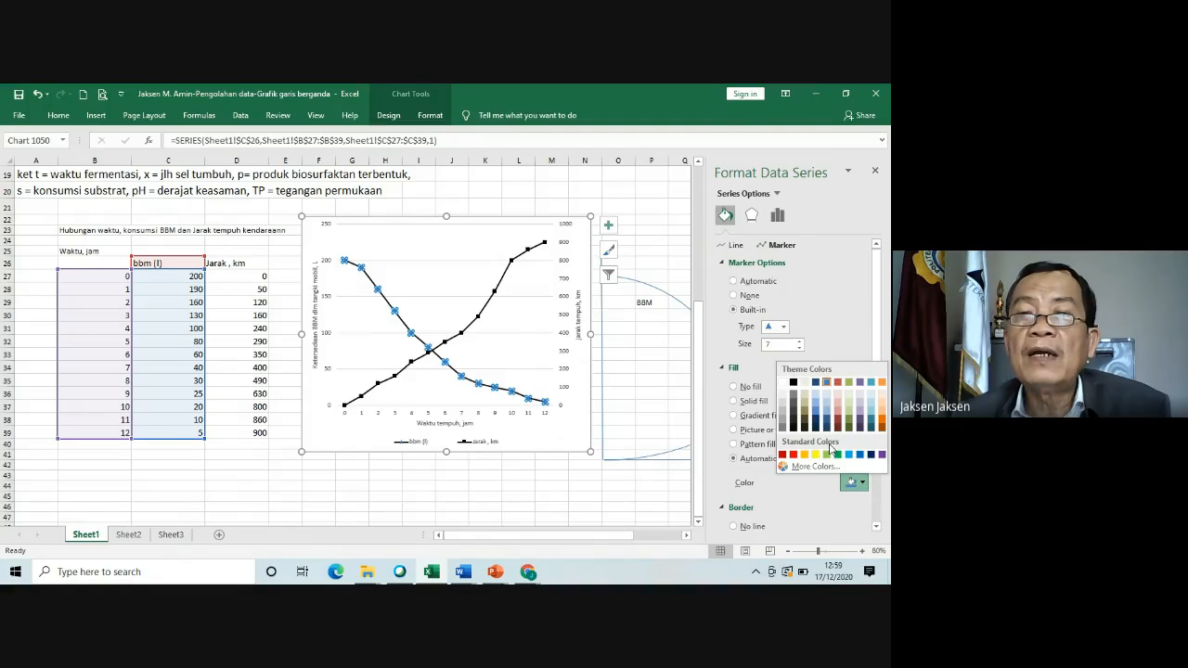
left_click(792, 384)
scroll(770, 384, "down", 3)
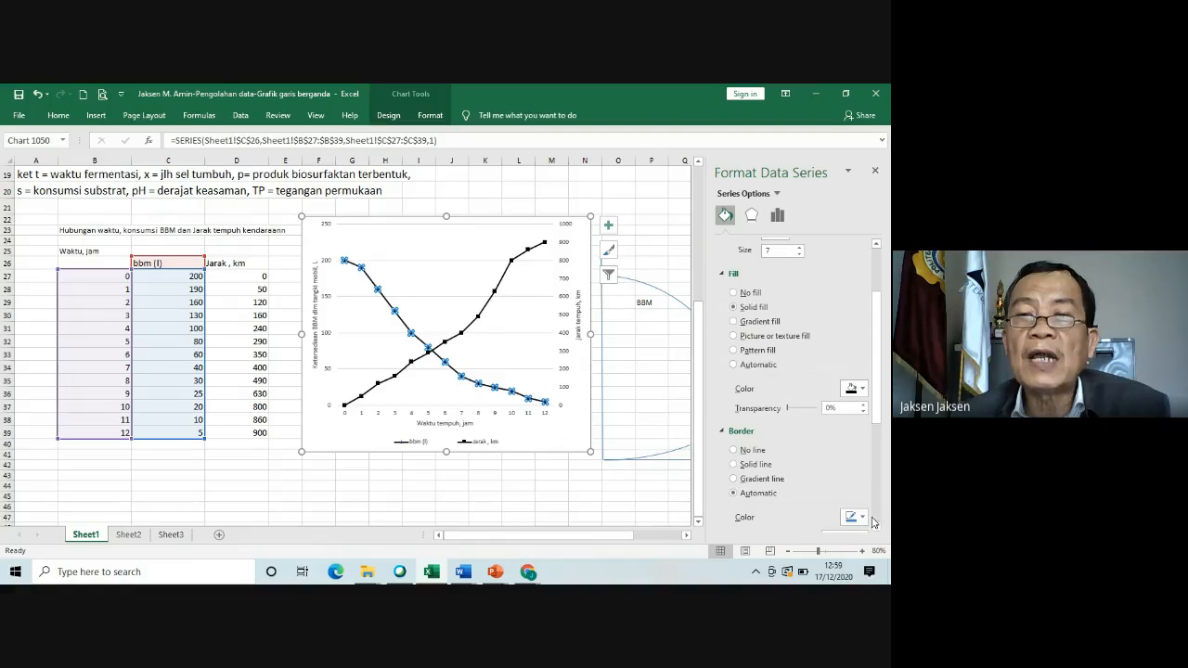
left_click(852, 518)
left_click(793, 424)
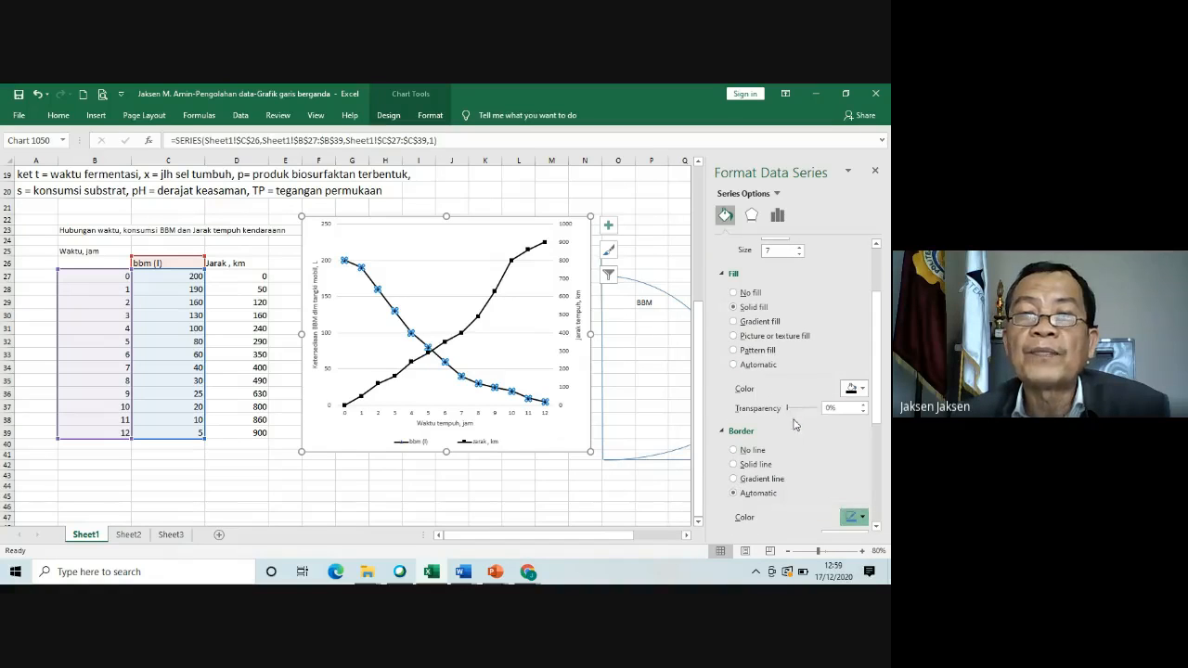
left_click(455, 495)
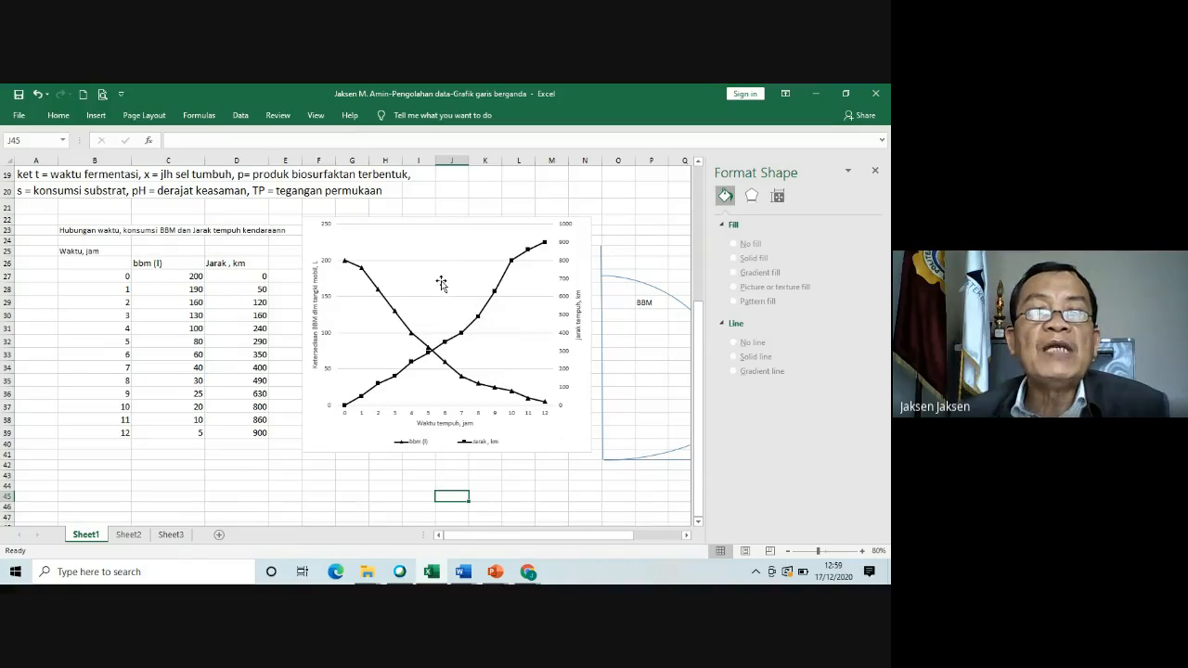
Step: Insert a line chart with markers from the biosurfactant fermentation data in A4:F17, including the column headings
scroll(444, 281, "up", 3)
scroll(444, 281, "up", 3)
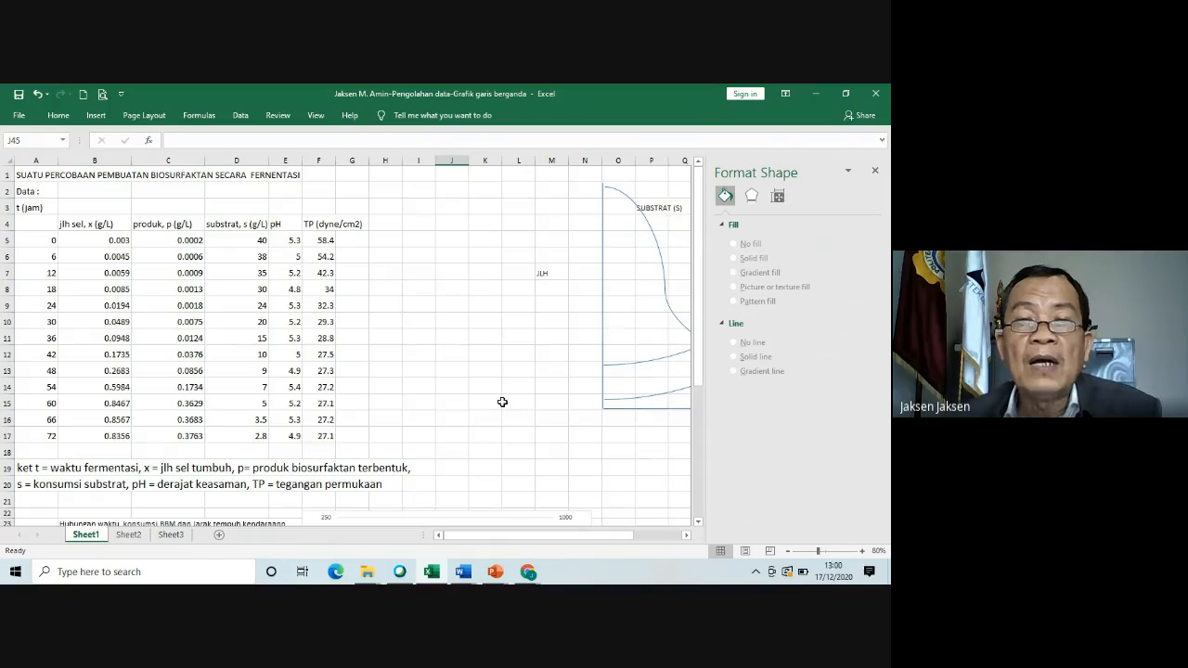
left_click_drag(551, 535, 612, 537)
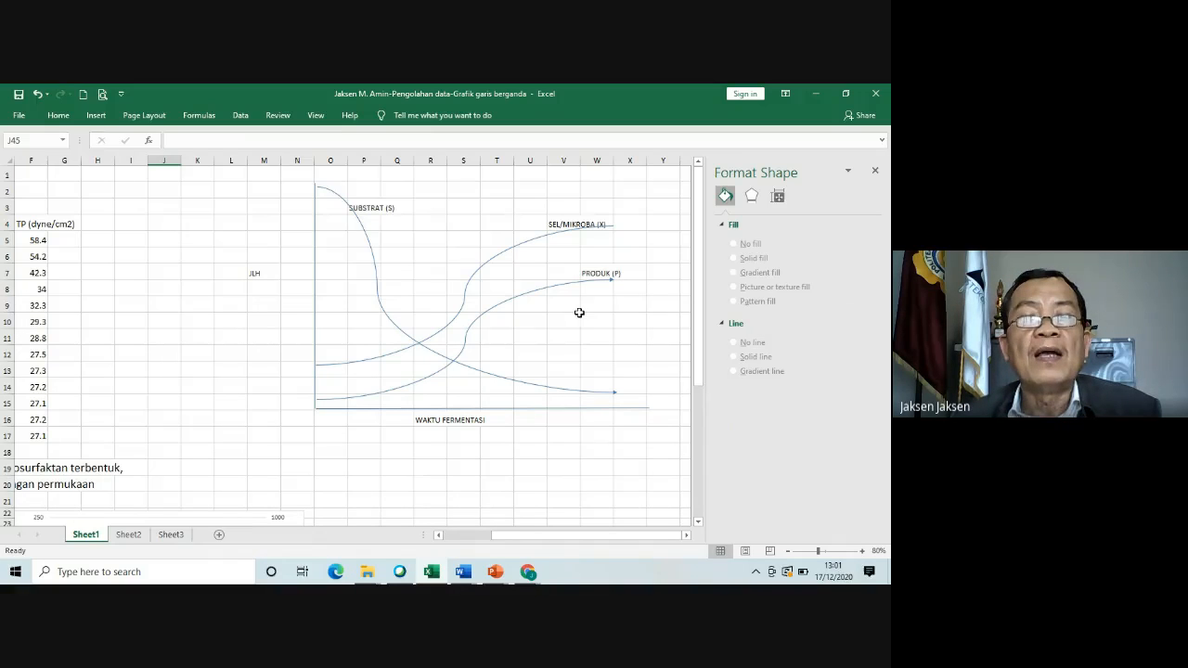
left_click_drag(573, 541, 521, 542)
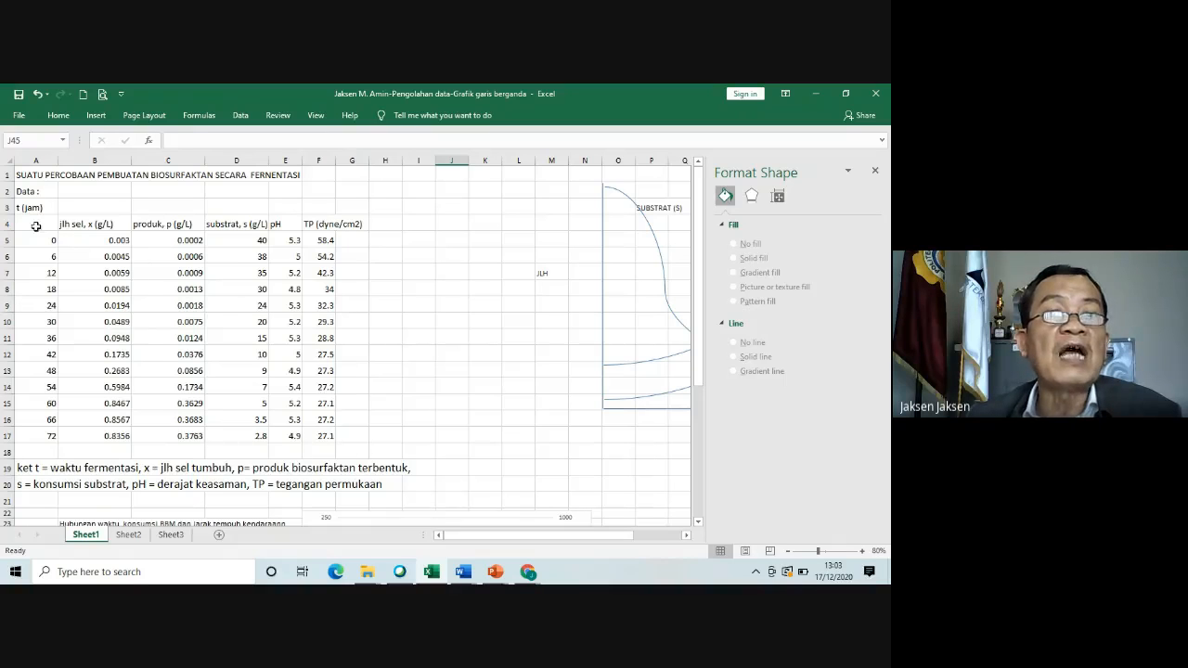
left_click_drag(35, 223, 330, 436)
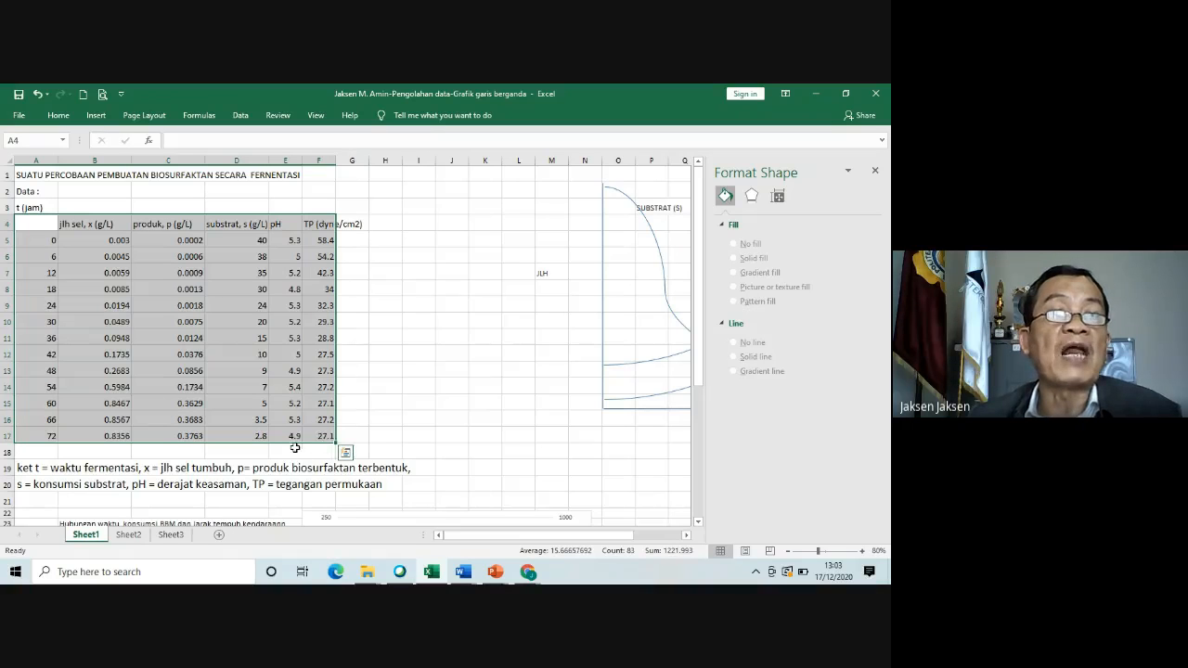
left_click(96, 115)
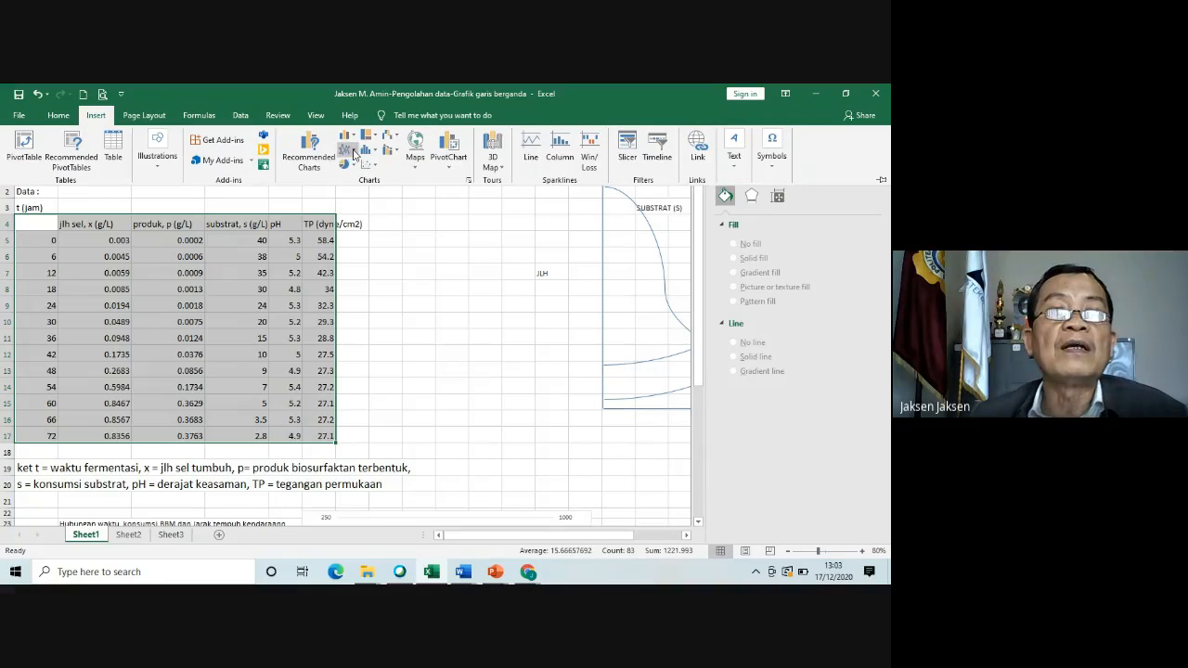
left_click(353, 153)
left_click(467, 195)
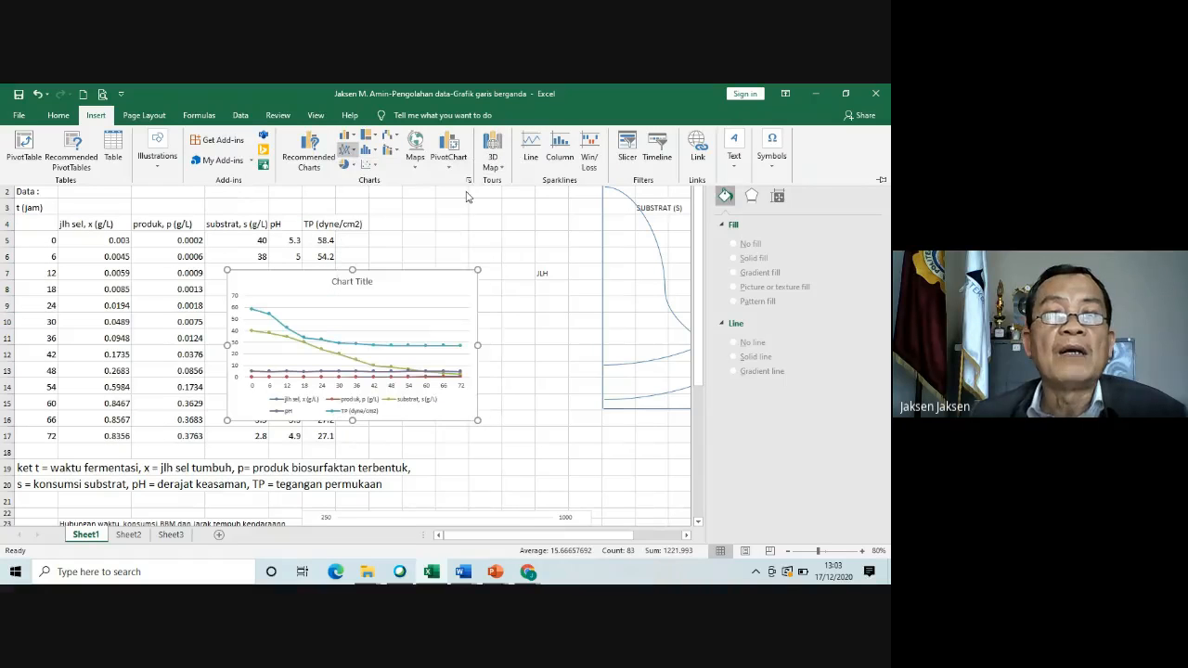
Step: Move the fermentation chart beside its data table at the top of the sheet, then make it taller and extend it to about column R
left_click_drag(465, 270, 558, 189)
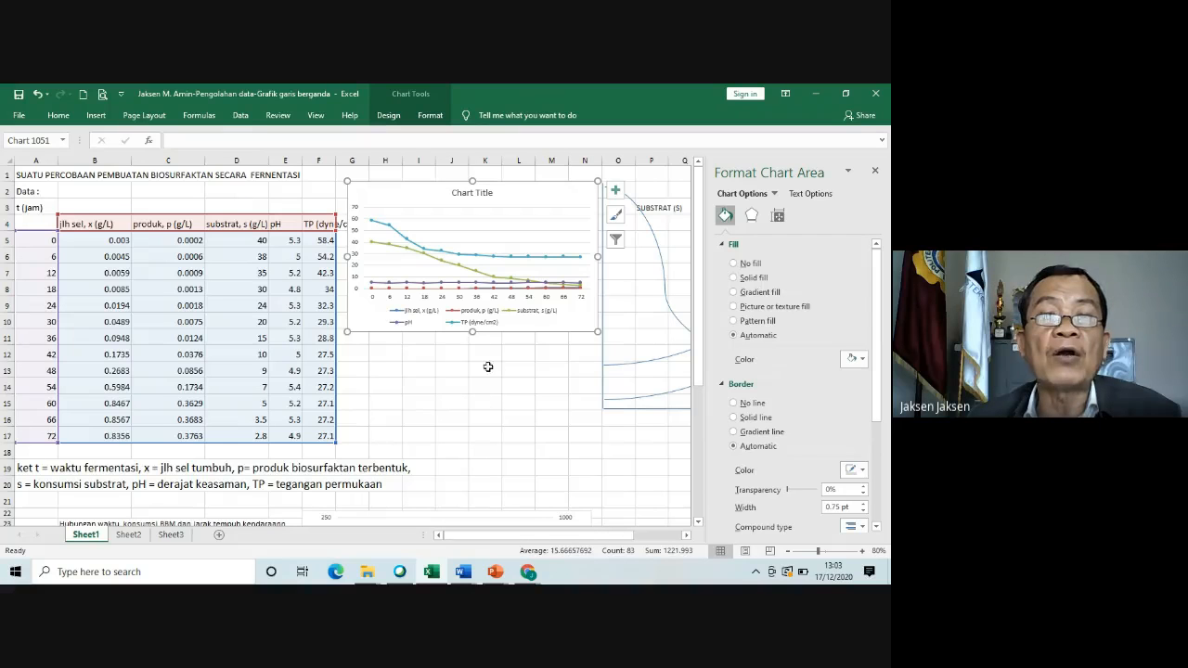
left_click_drag(472, 332, 480, 405)
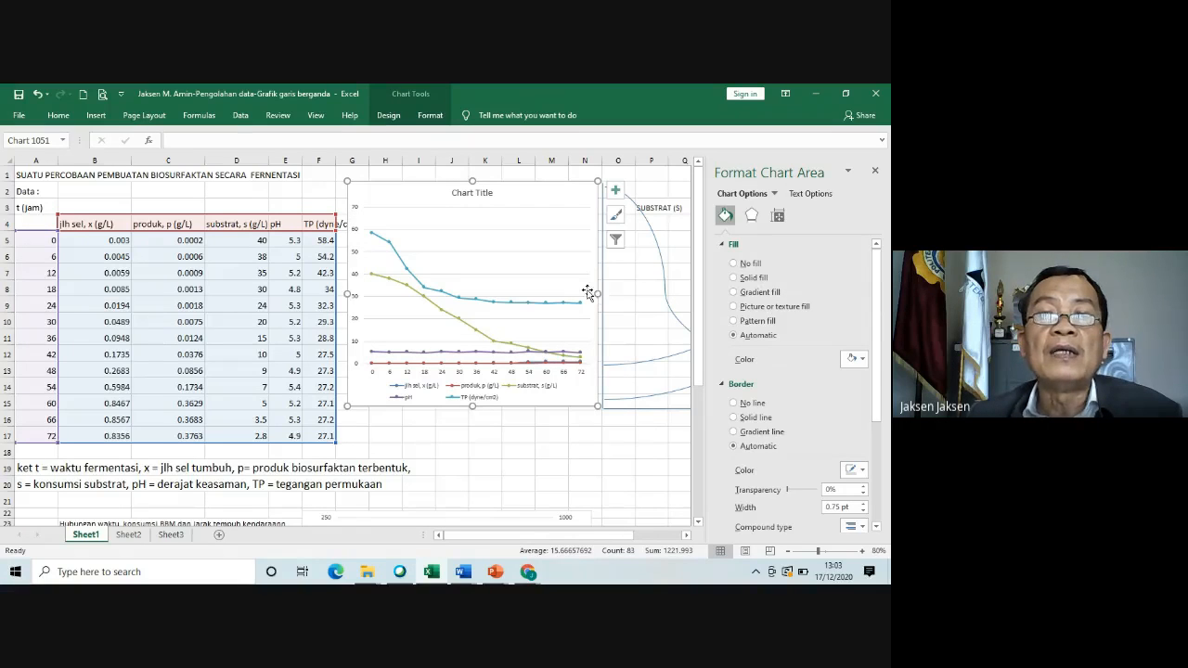
left_click_drag(597, 292, 435, 317)
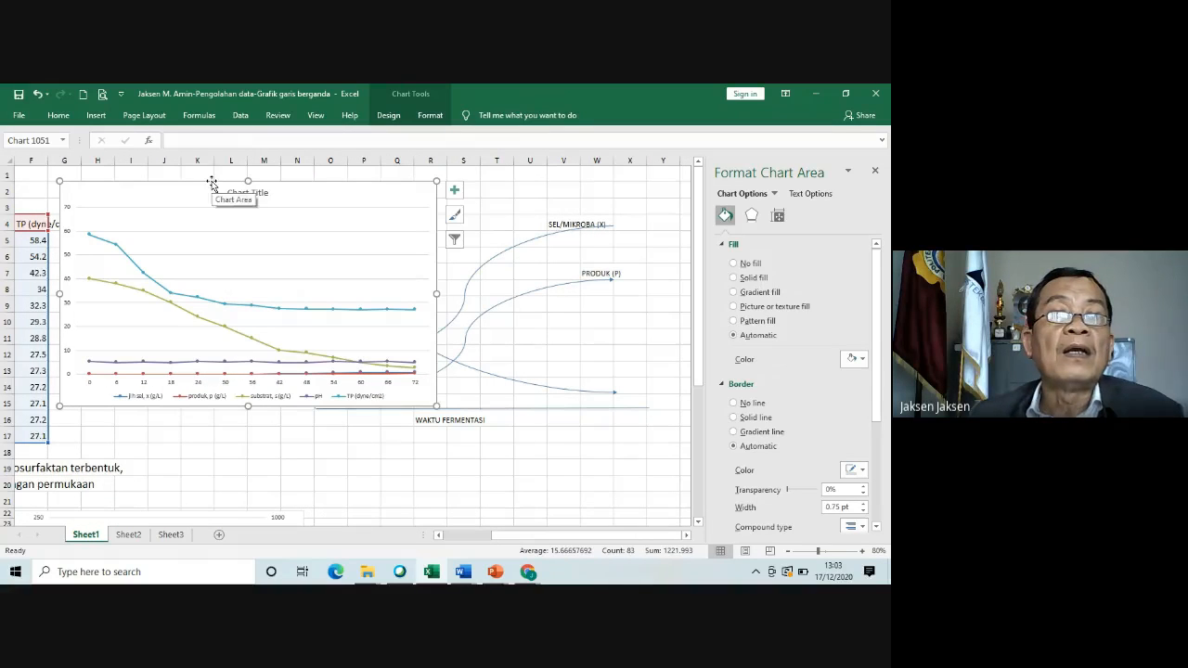
Step: Remove the fermentation chart's title and stretch the chart vertically so it spans rows 1 to 17
left_click_drag(246, 181, 247, 169)
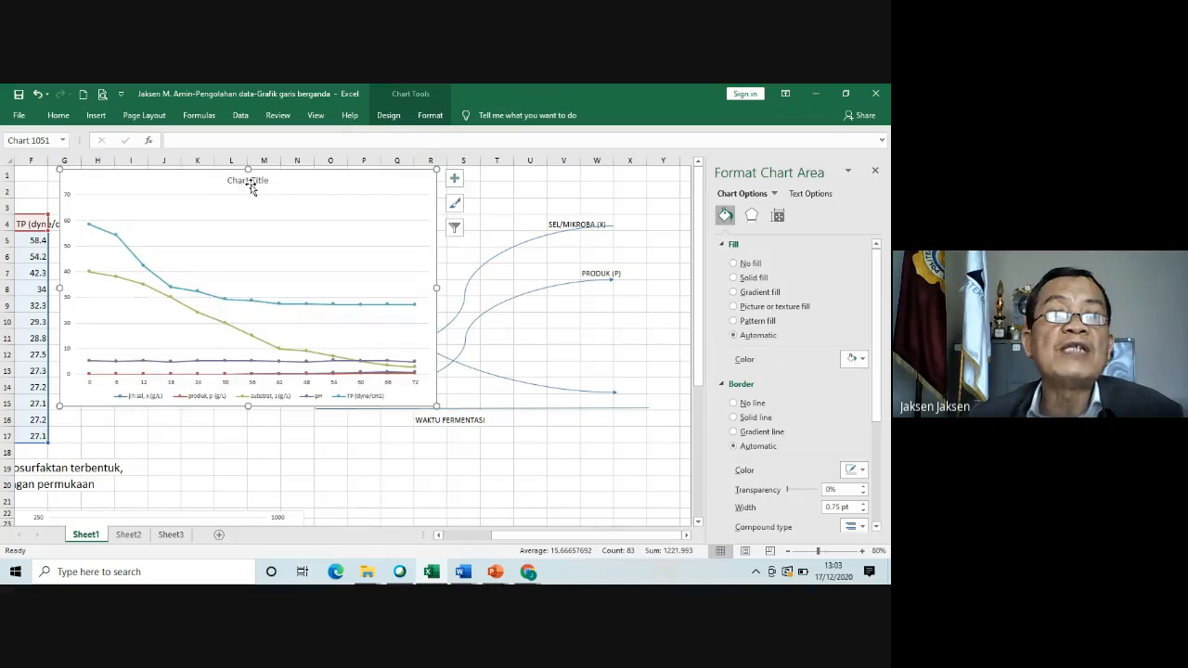
left_click(256, 180)
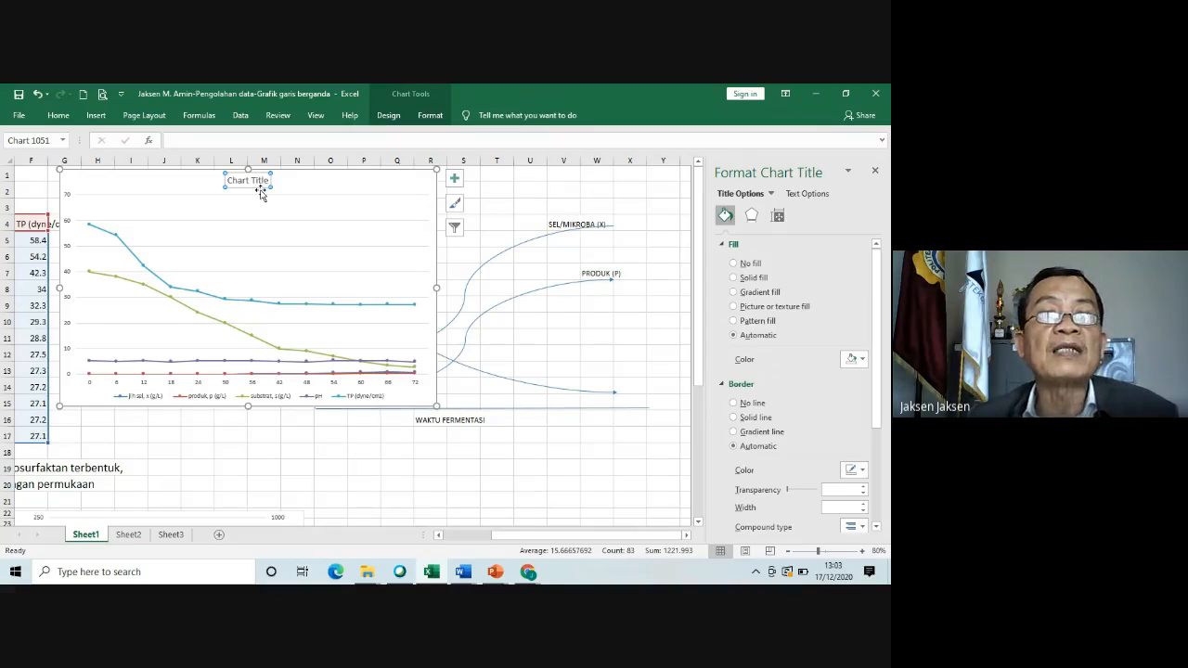
left_click(261, 192)
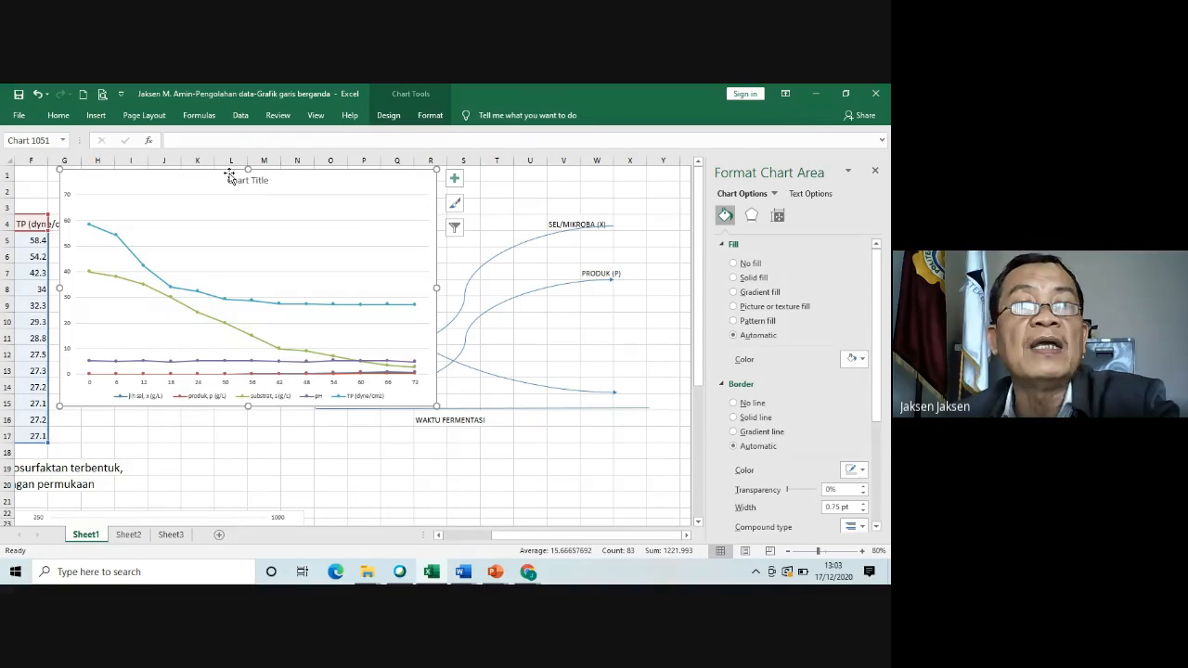
left_click(243, 181)
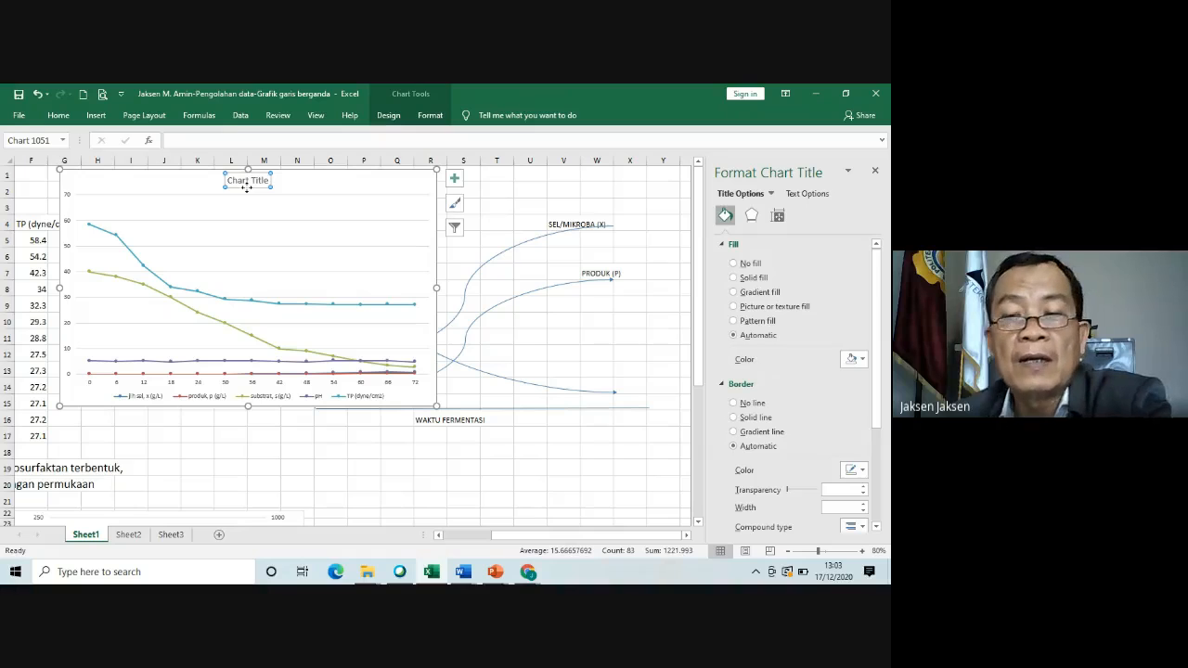
key("Delete")
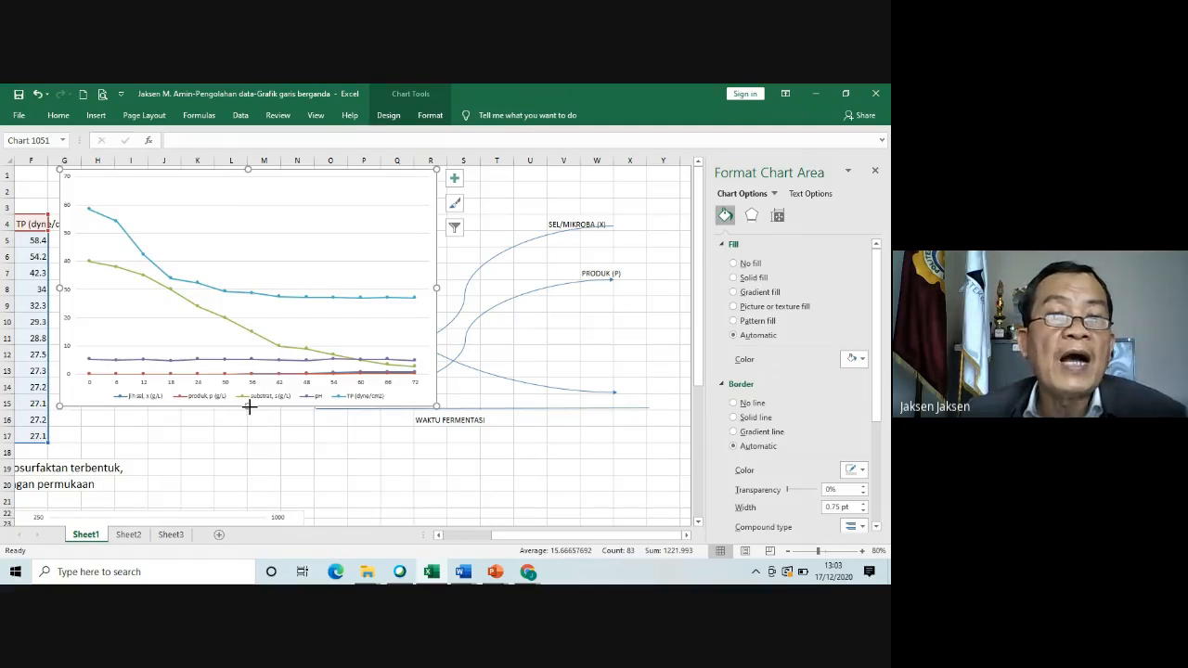
left_click_drag(248, 405, 249, 441)
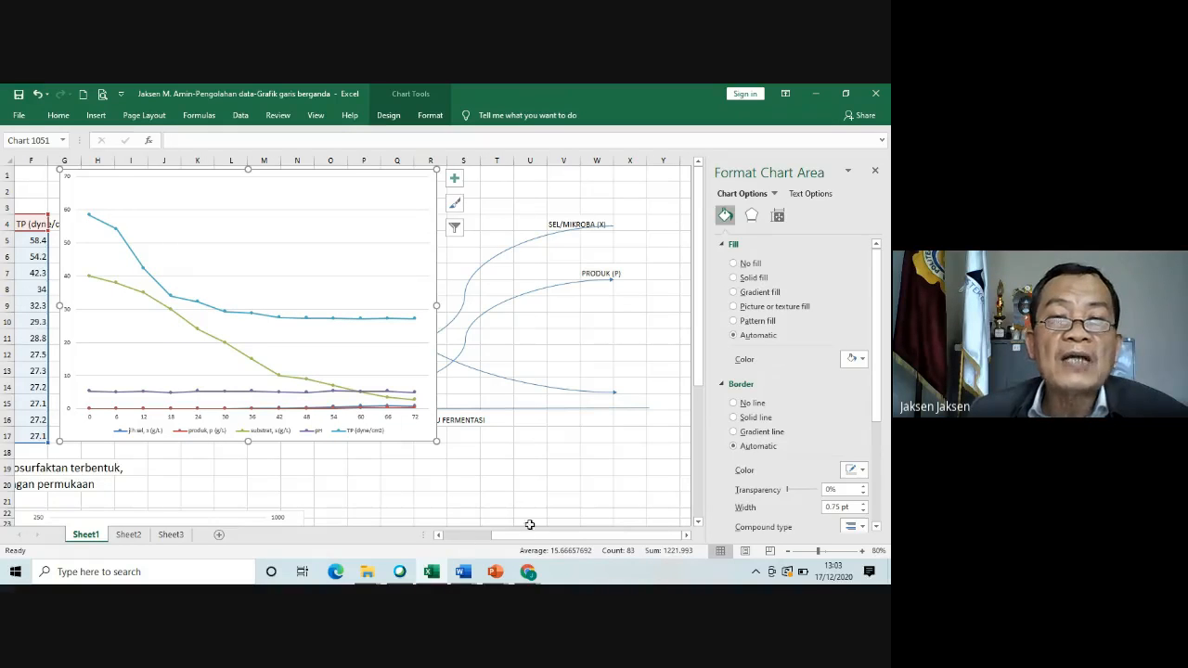
Step: Examine the fermentation table's columns beside the chart to compare the value ranges of the plotted series
left_click_drag(529, 535, 476, 549)
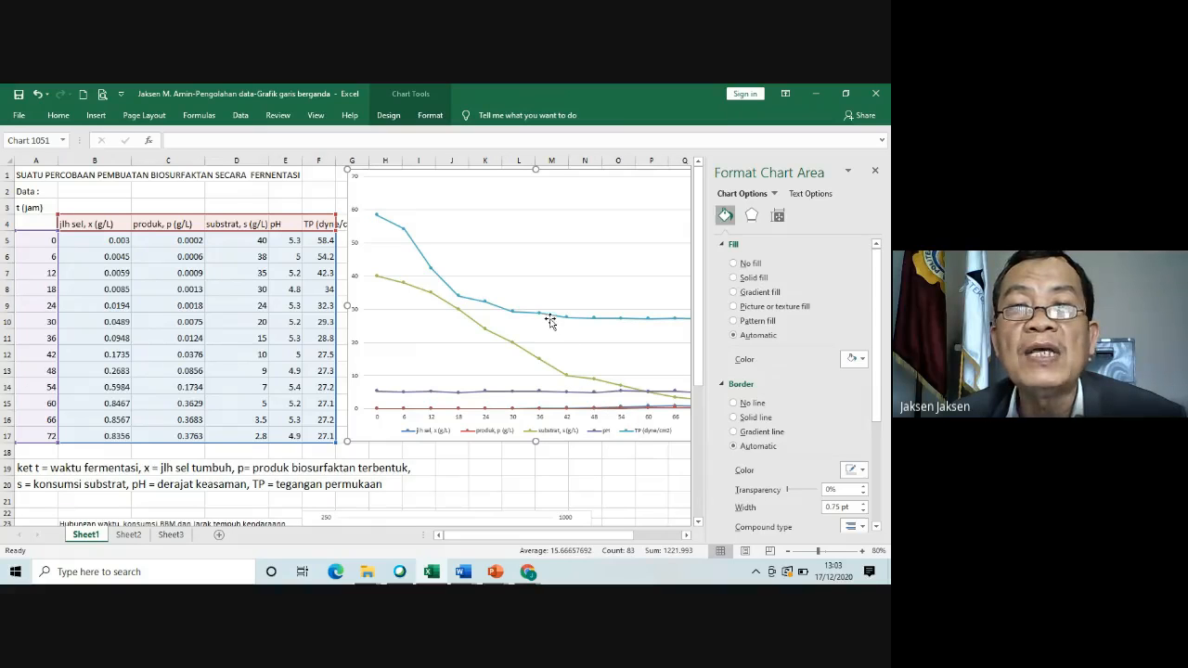
mouse_move(551, 319)
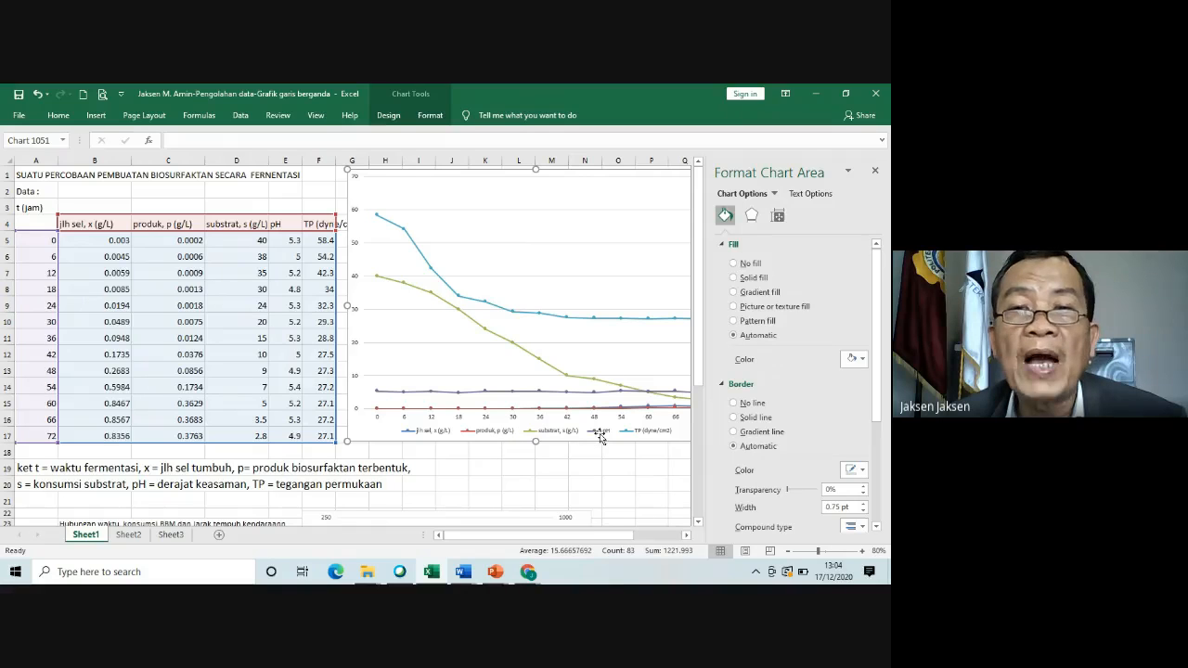
mouse_move(569, 396)
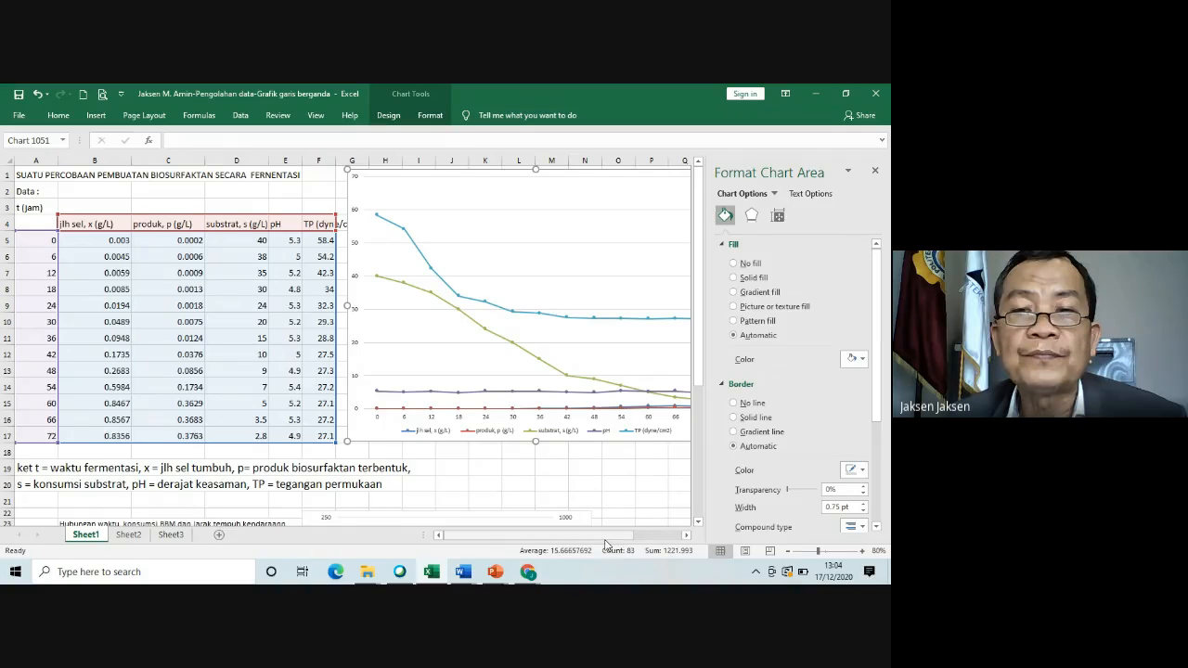
scroll(608, 540, "right", 3)
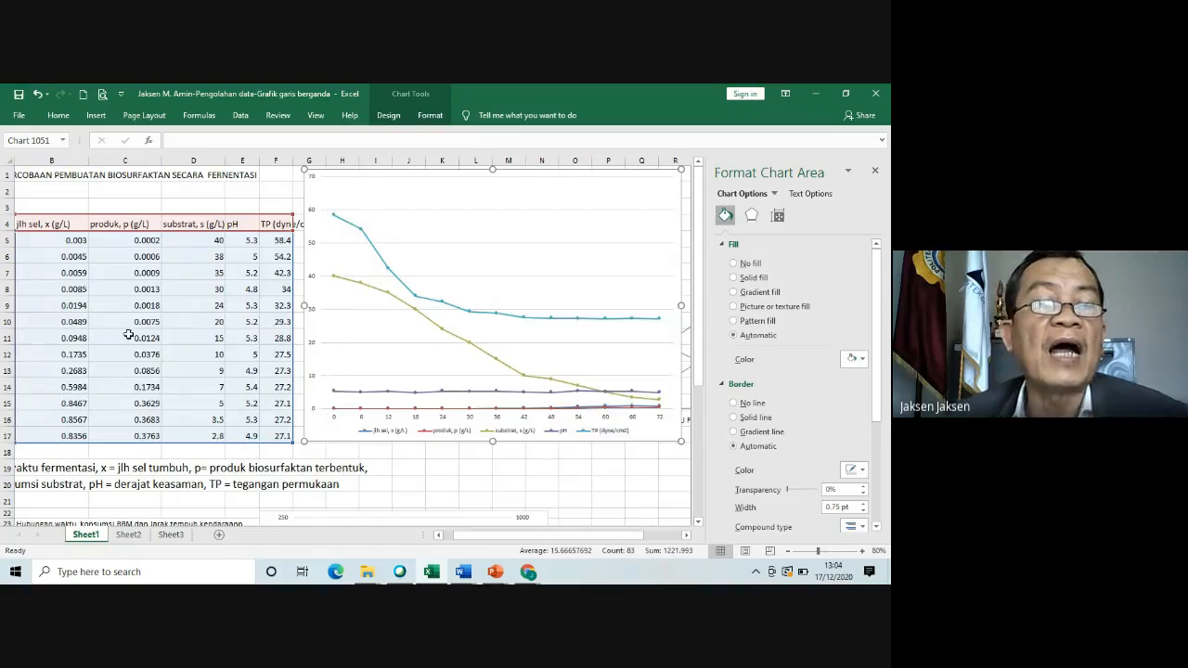
left_click_drag(500, 539, 489, 539)
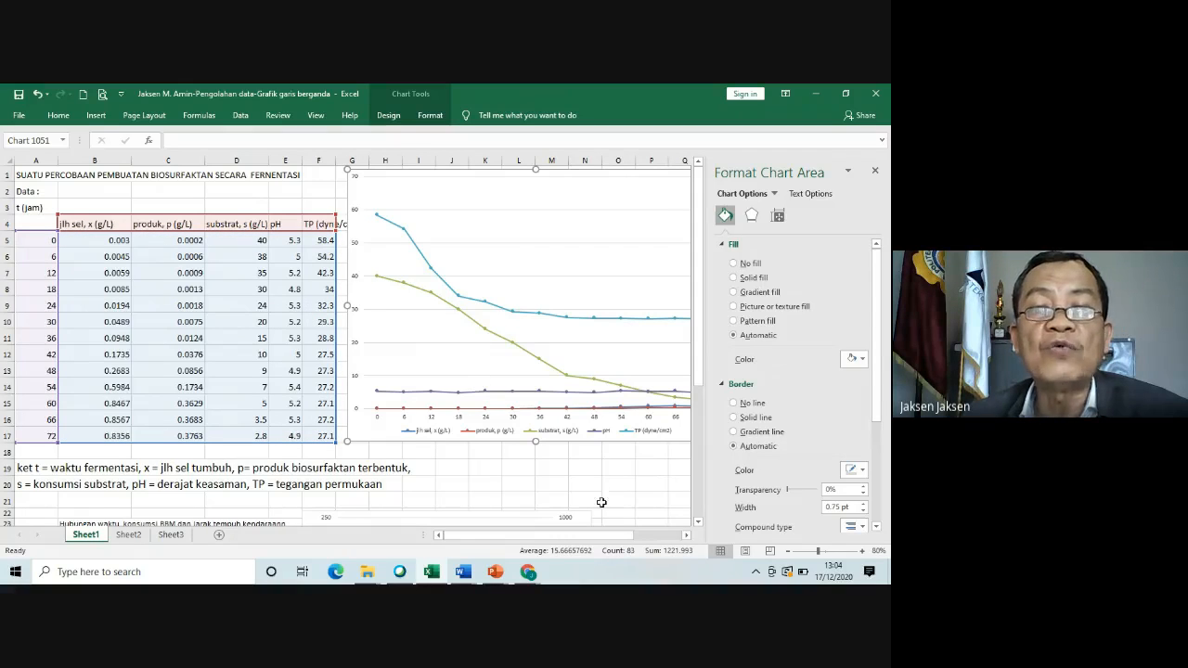
left_click_drag(602, 536, 602, 538)
left_click_drag(612, 537, 624, 537)
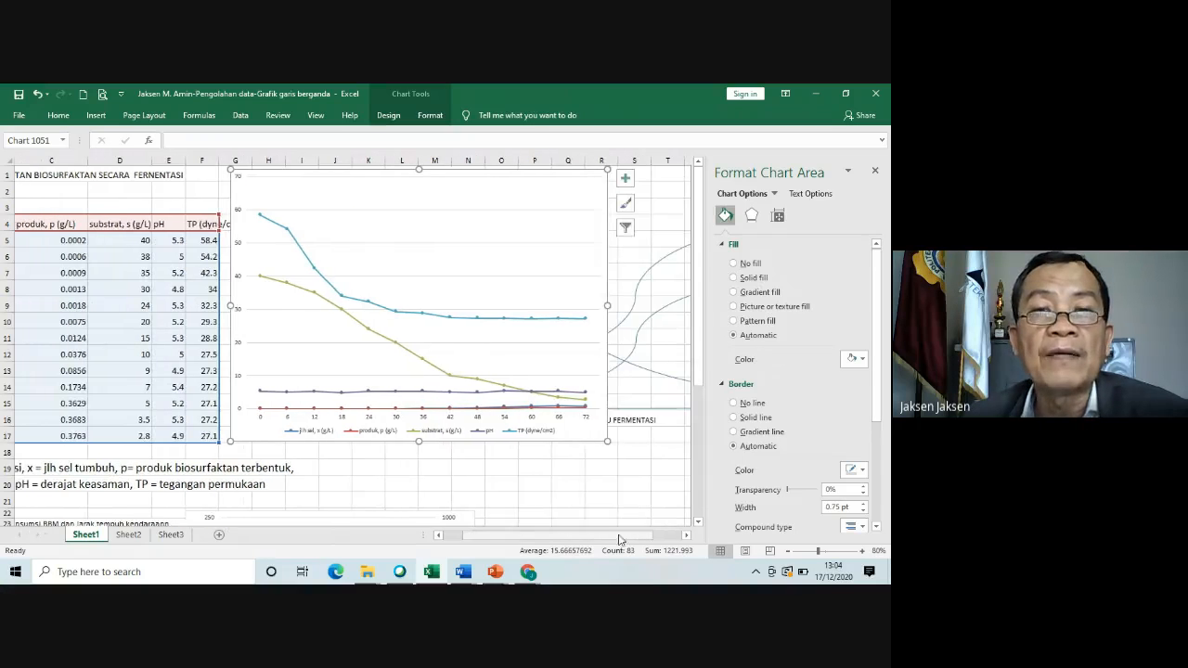
Step: Plot the "TP (dyne/cm2)" series of the fermentation chart on the secondary axis
left_click(464, 321)
right_click(465, 318)
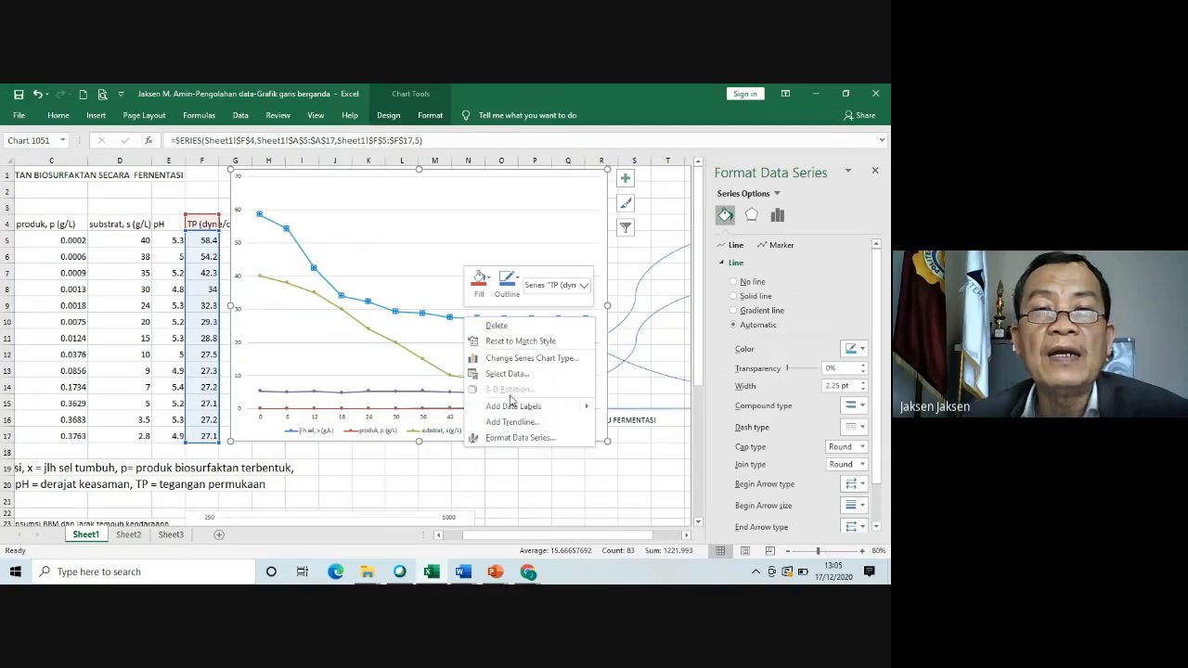
left_click(520, 436)
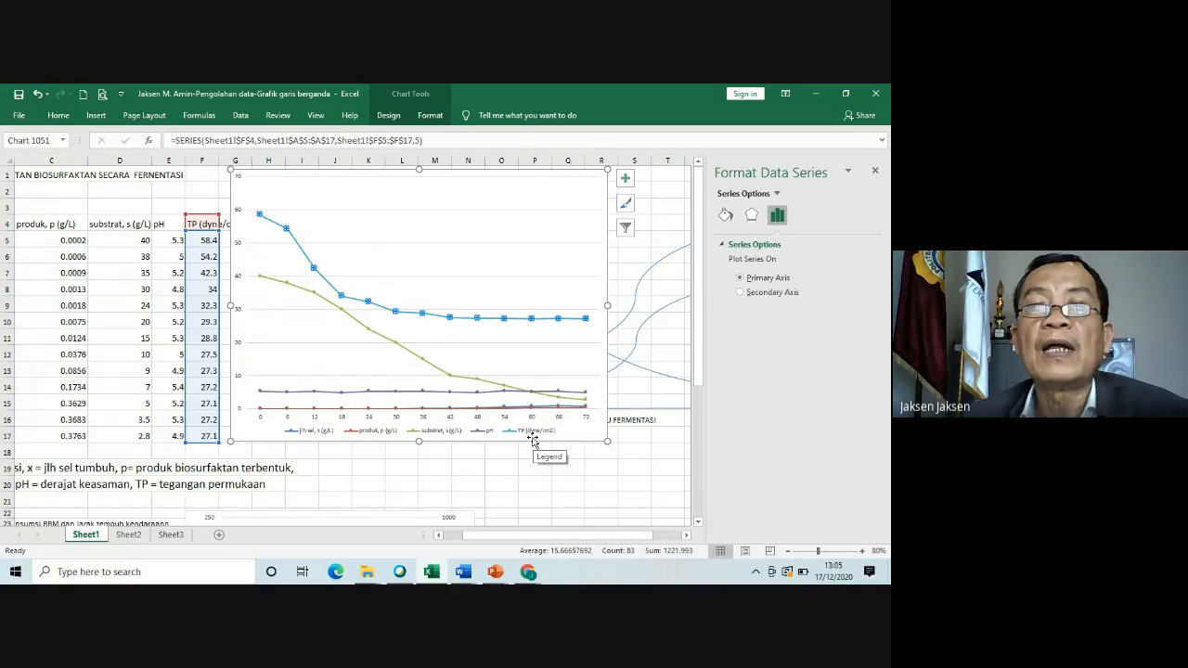
left_click(741, 292)
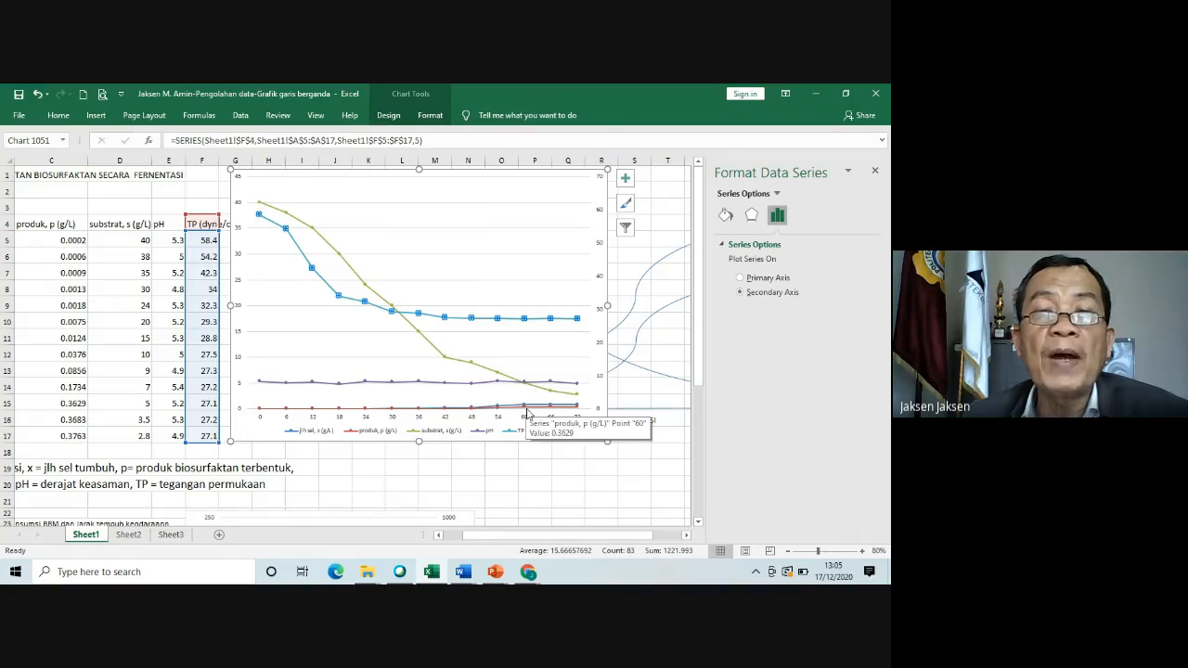
Step: Plot the "substrat, s (g/L)" series on the secondary axis
left_click(350, 270)
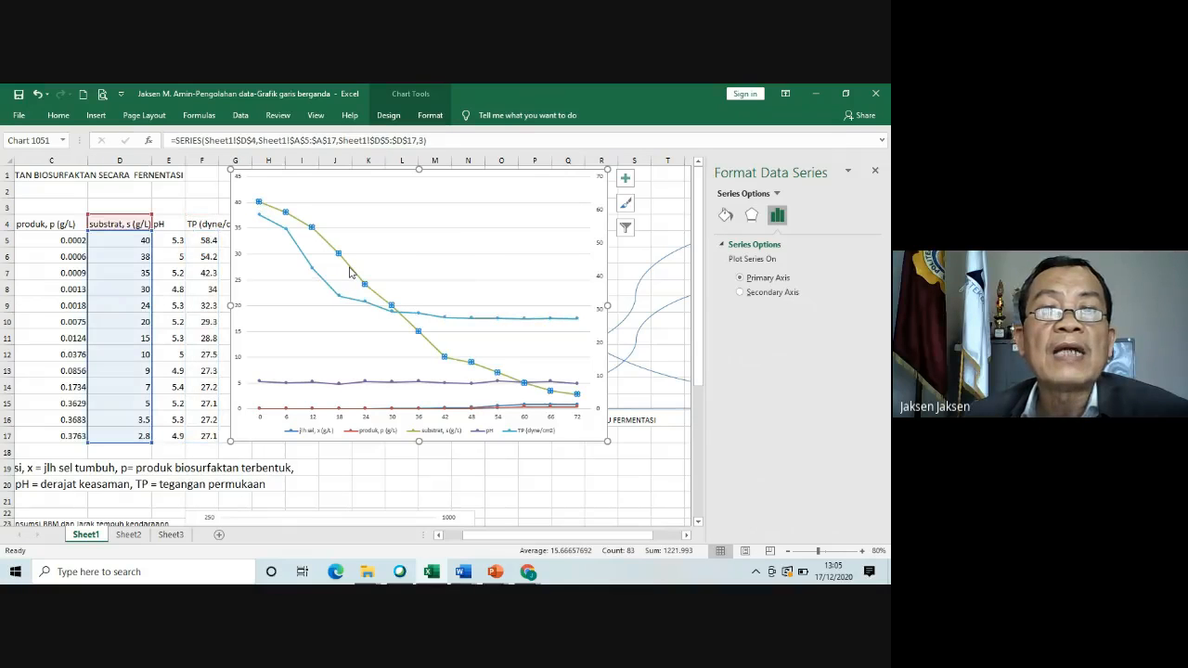
right_click(350, 271)
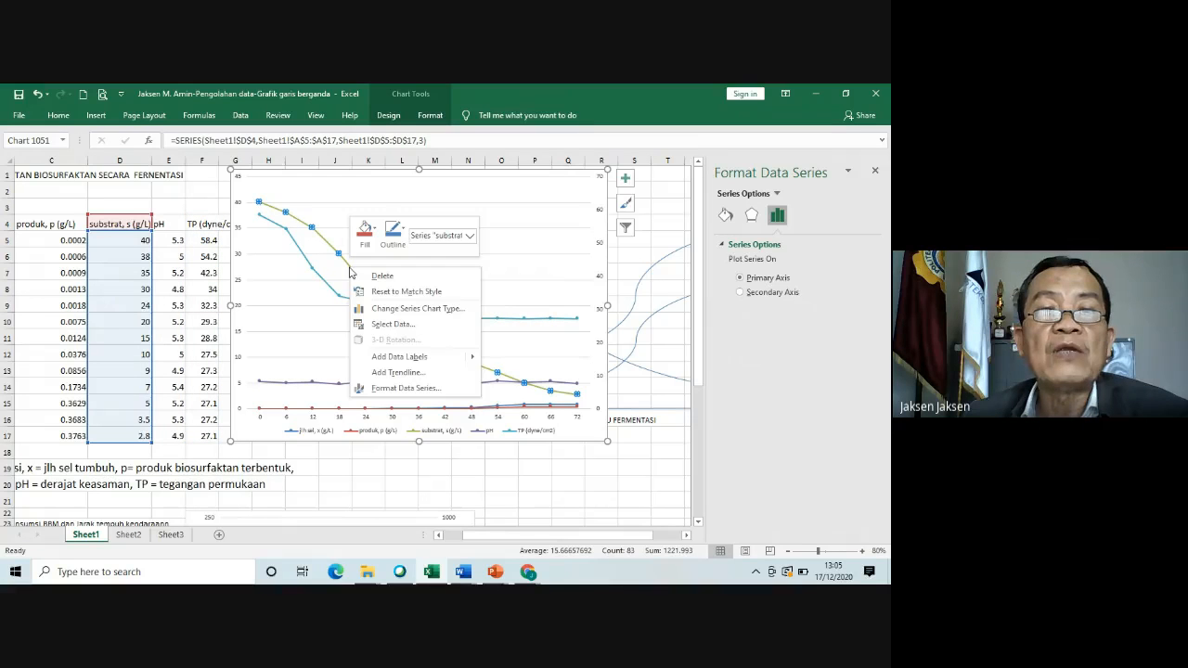
left_click(405, 388)
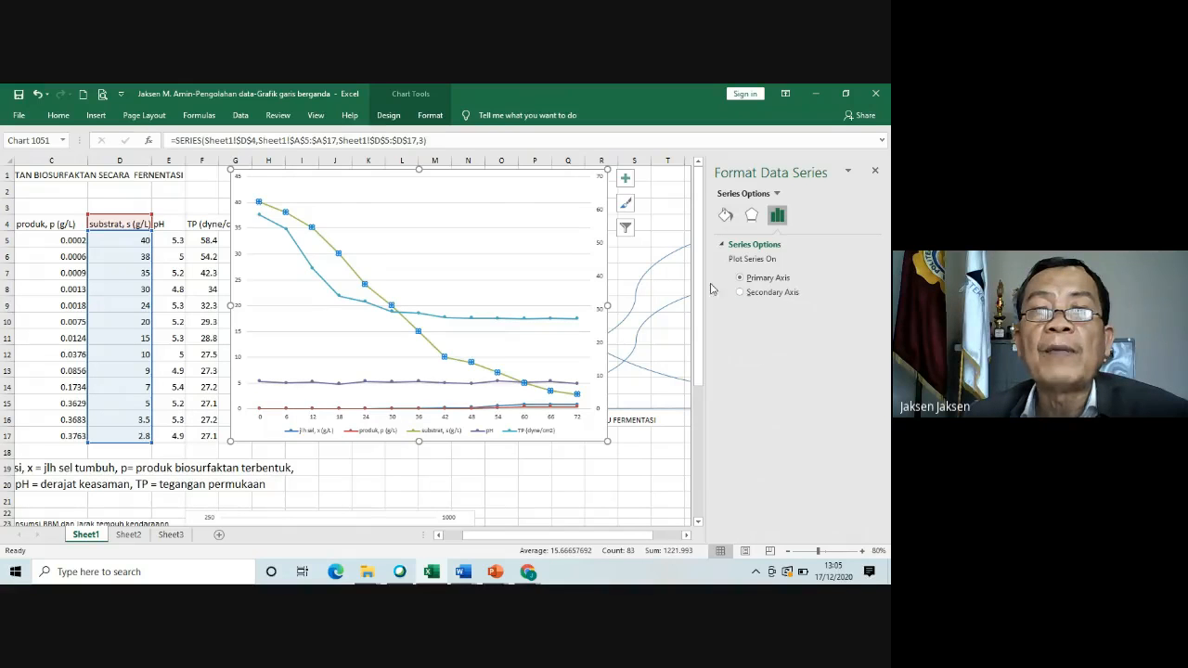
left_click(751, 293)
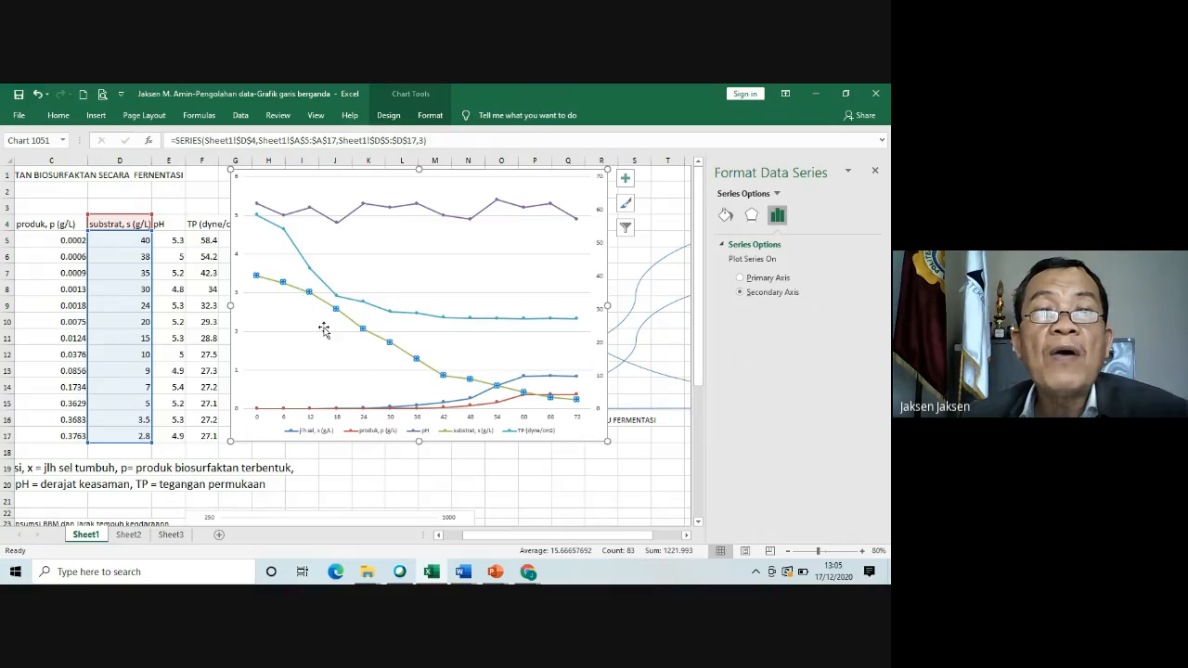
left_click(327, 332)
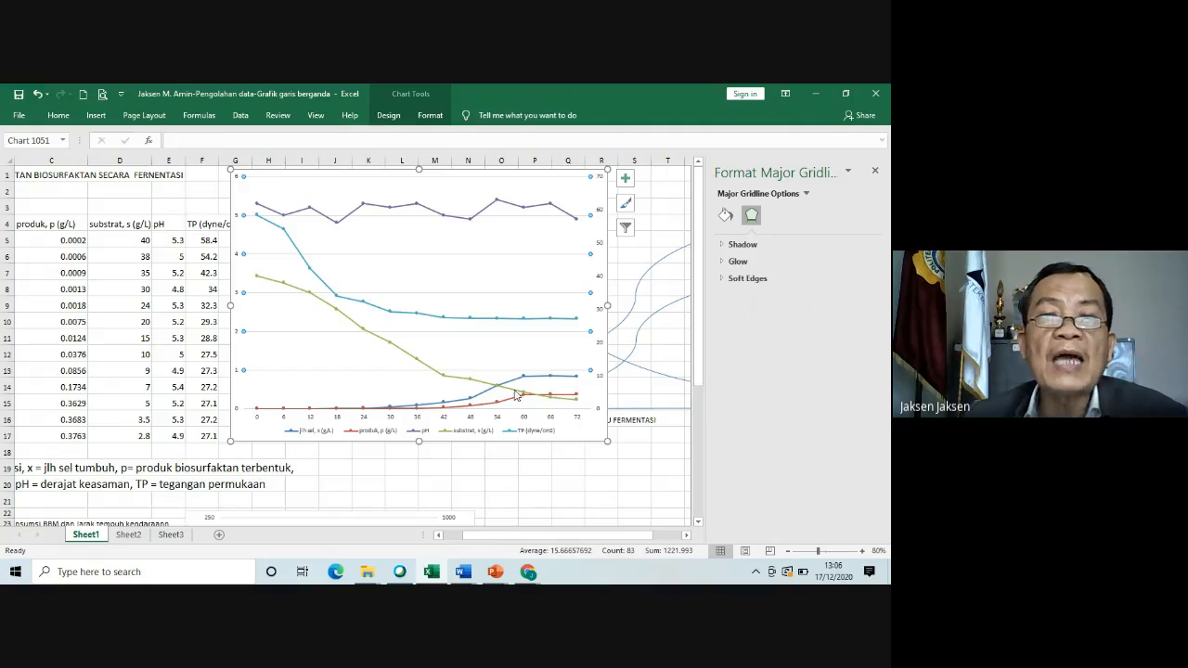
Step: Plot the "pH" series on the secondary axis, leaving only the cell and product series on the primary axis
left_click(437, 217)
right_click(437, 217)
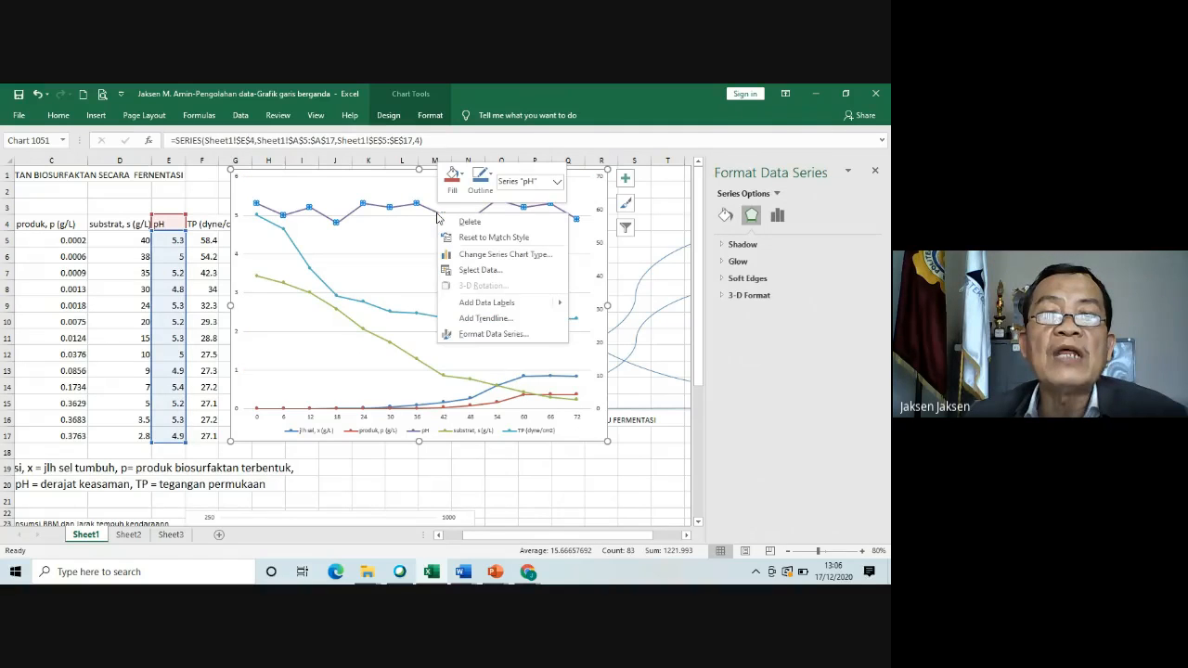
left_click(492, 333)
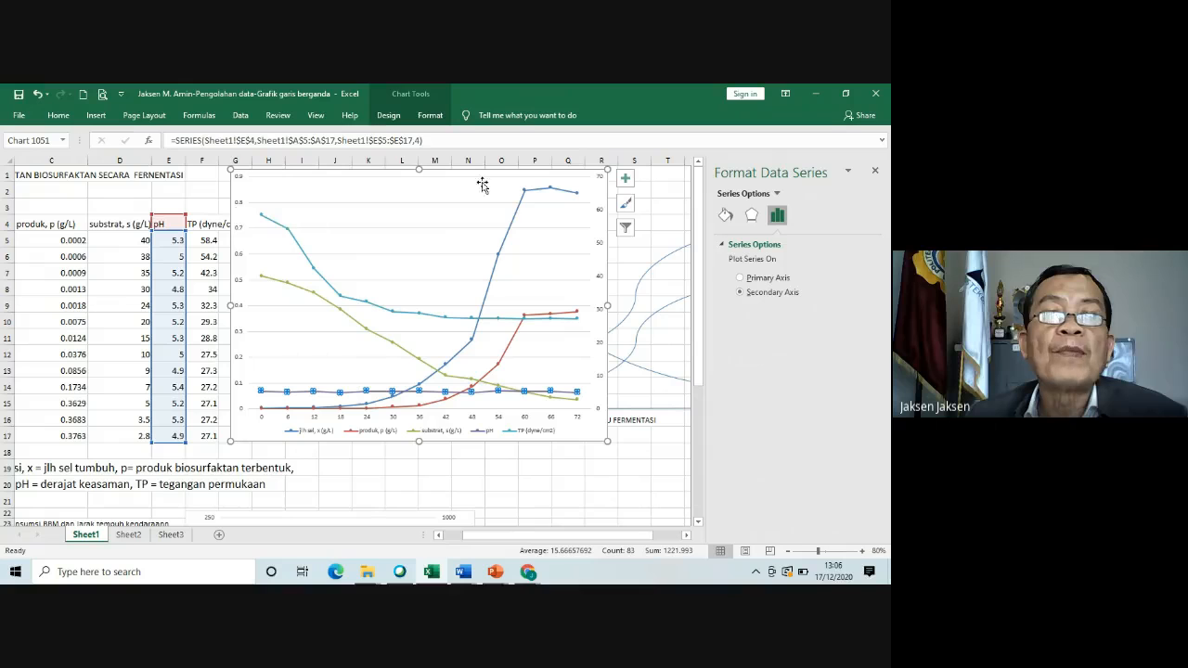
mouse_move(520, 205)
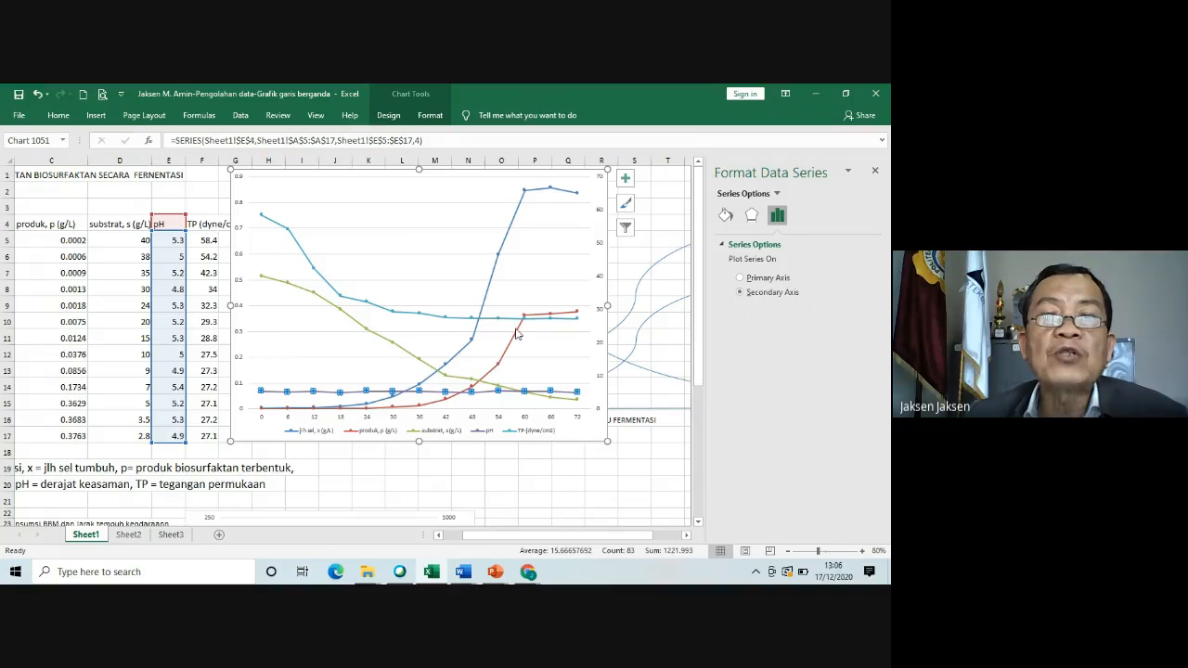
mouse_move(510, 344)
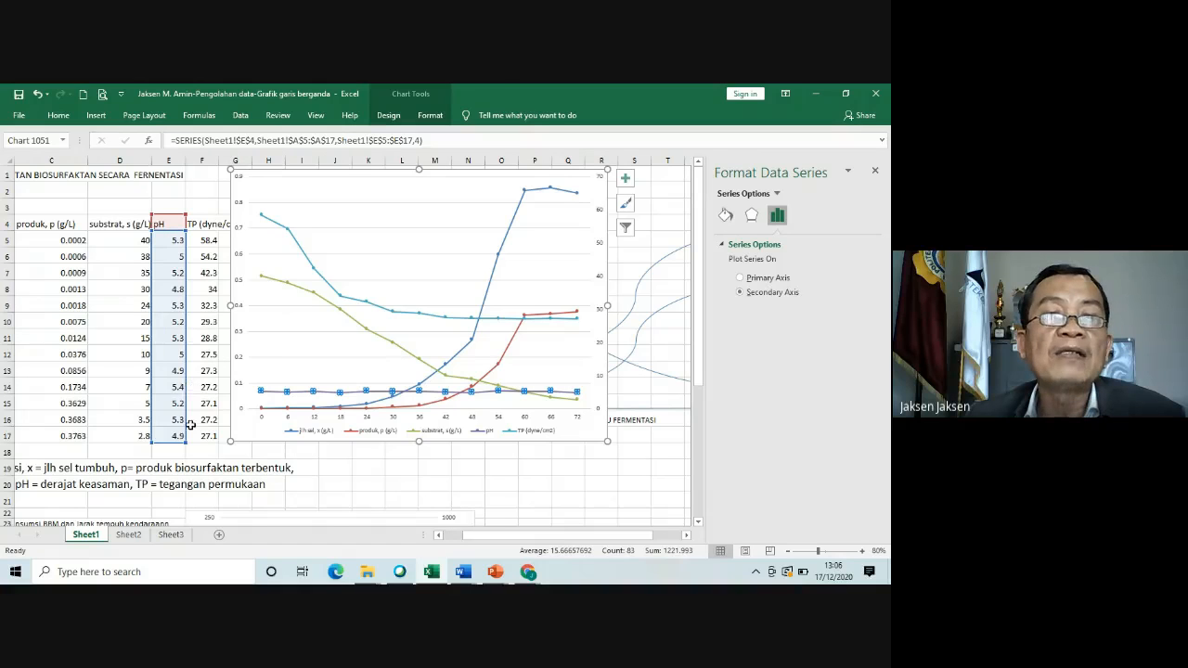
left_click(283, 314)
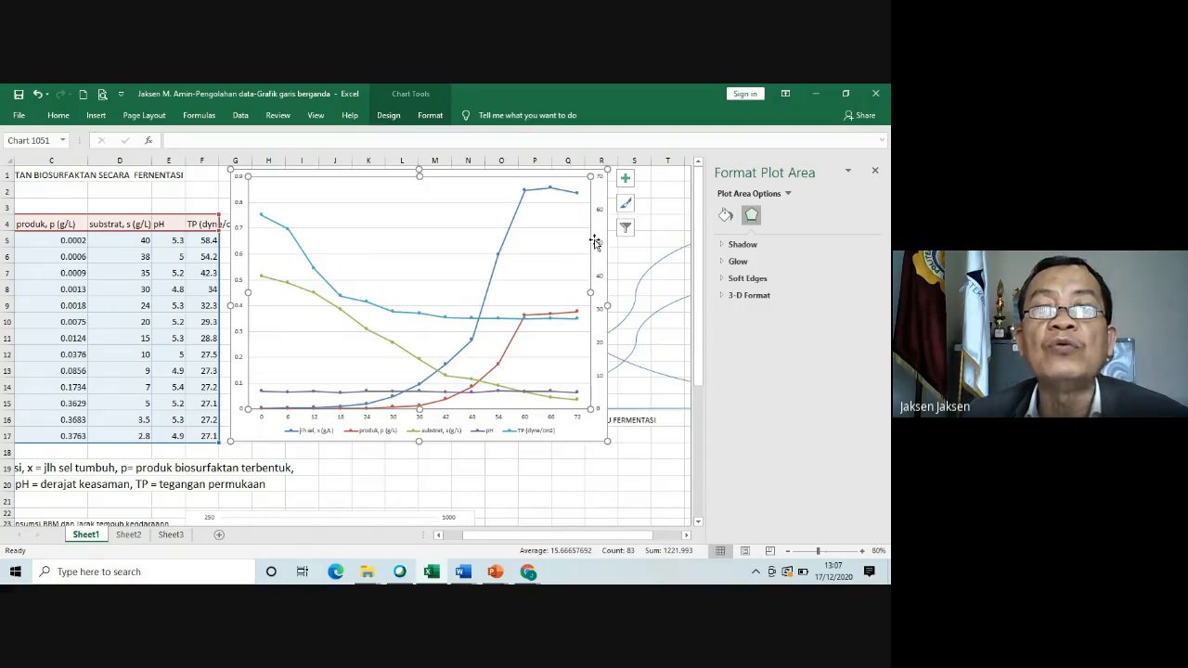
Step: Move the fermentation chart away from the data table to about columns M to W and extend its lower edge to row 19
left_click(628, 489)
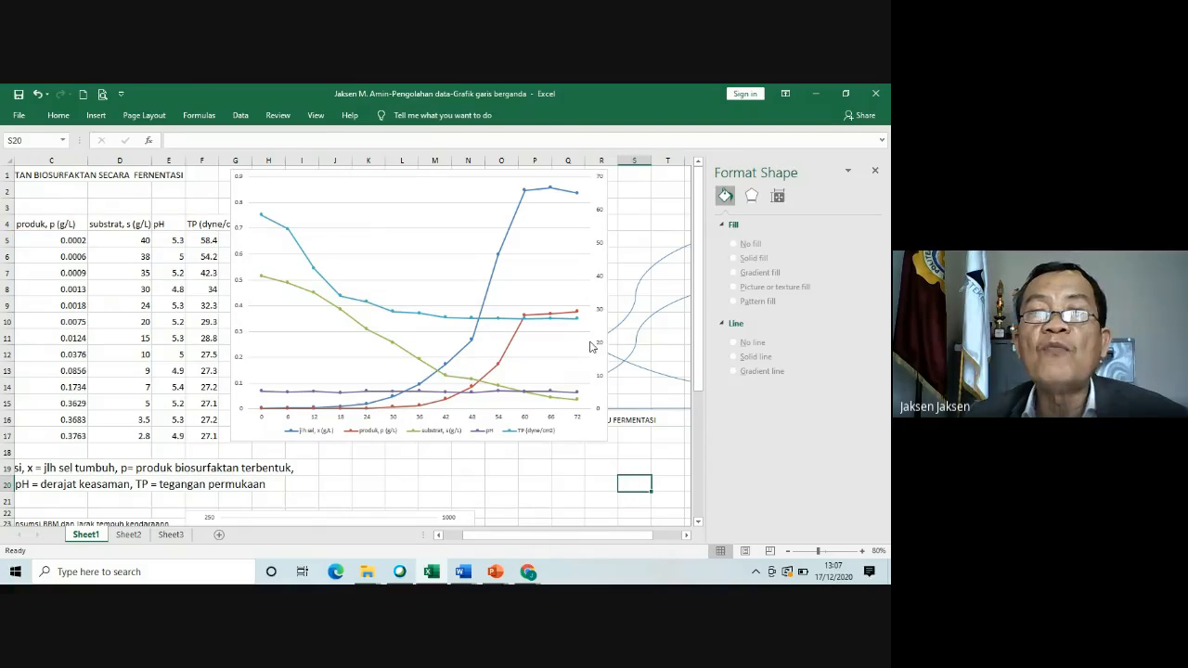
left_click(876, 172)
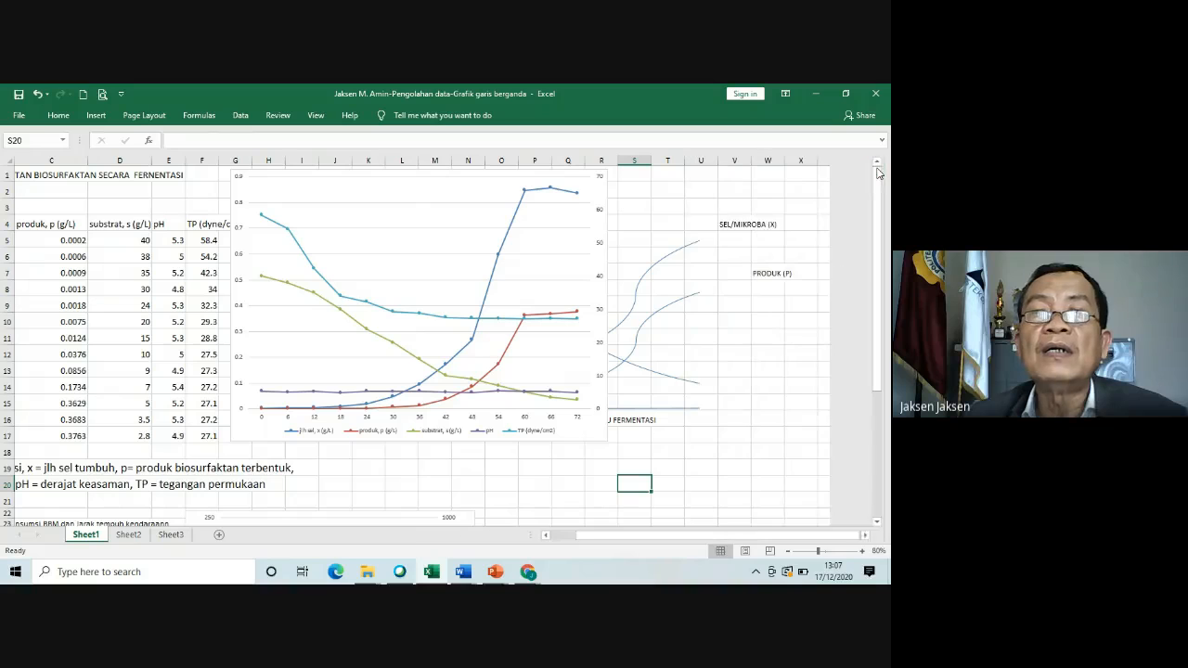
left_click(586, 227)
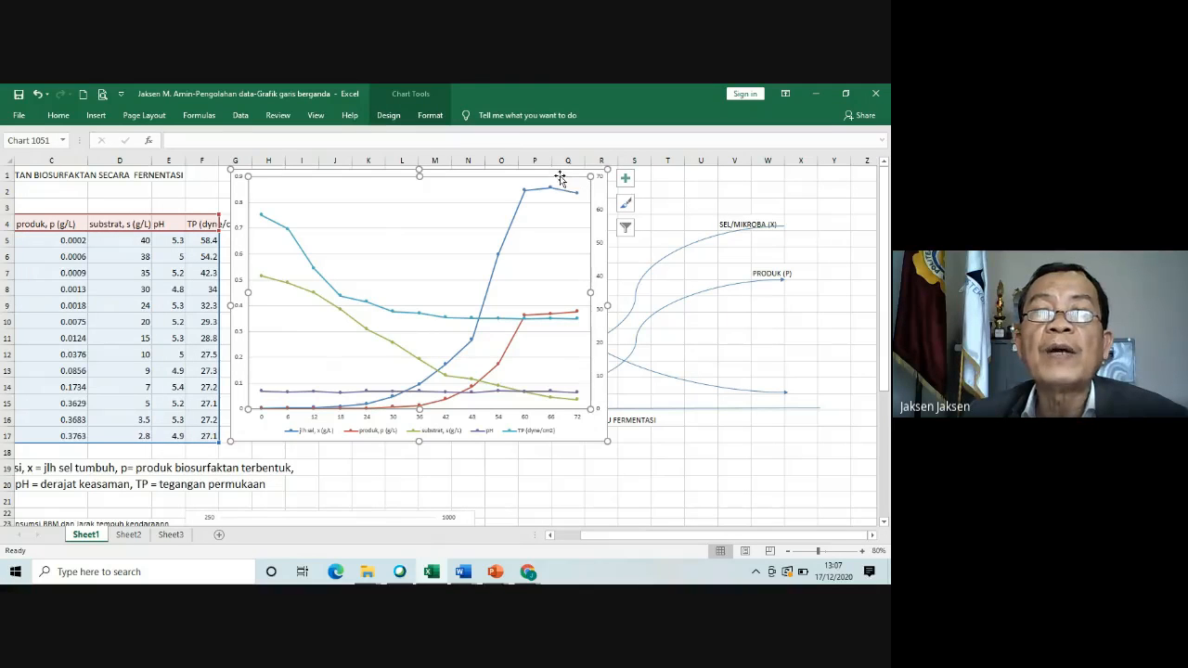
left_click_drag(558, 175, 757, 188)
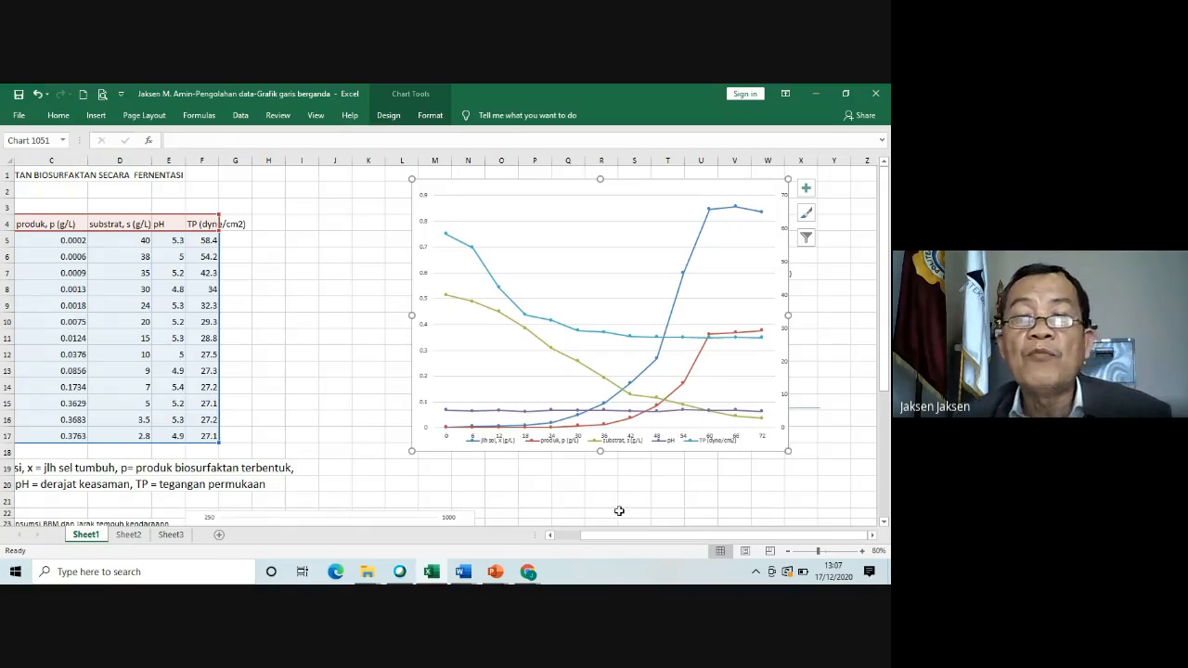
left_click_drag(600, 450, 604, 475)
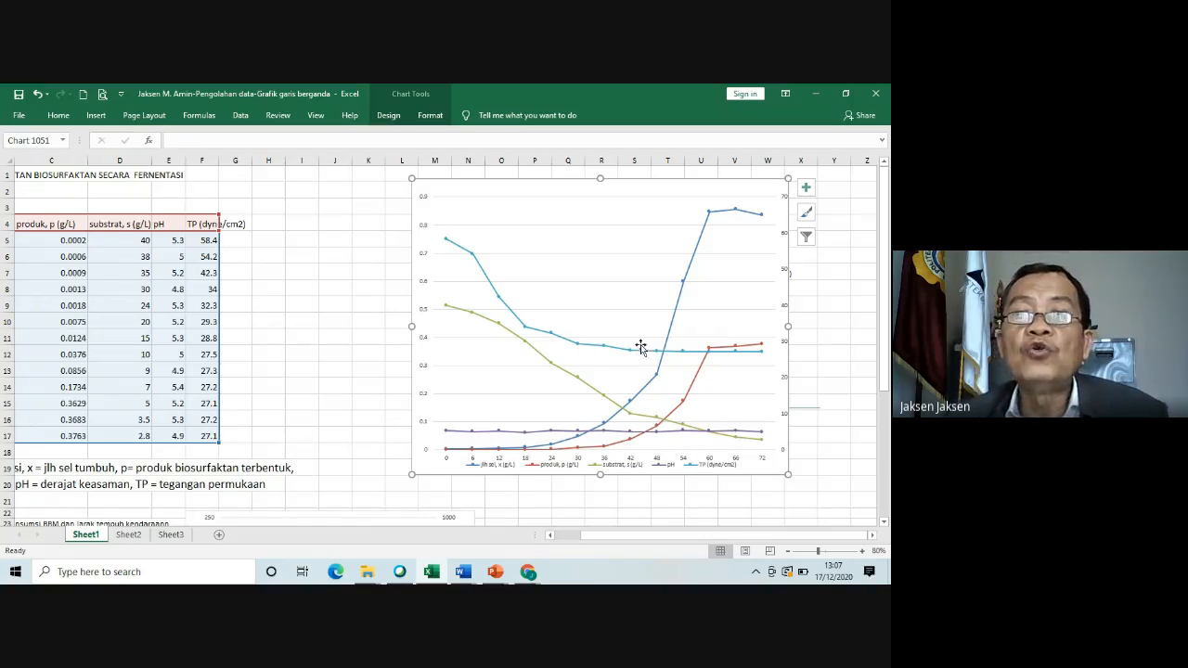
Step: Add axis titles to the fermentation chart for the primary horizontal, primary vertical and secondary vertical axes
left_click(805, 190)
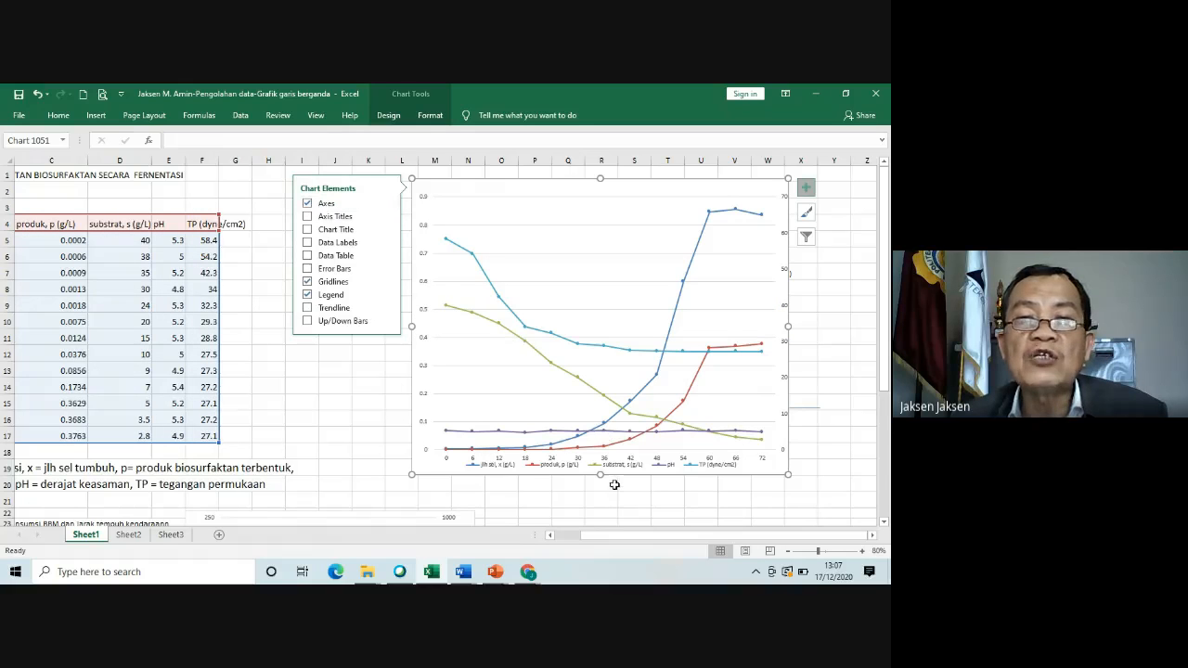
left_click(324, 219)
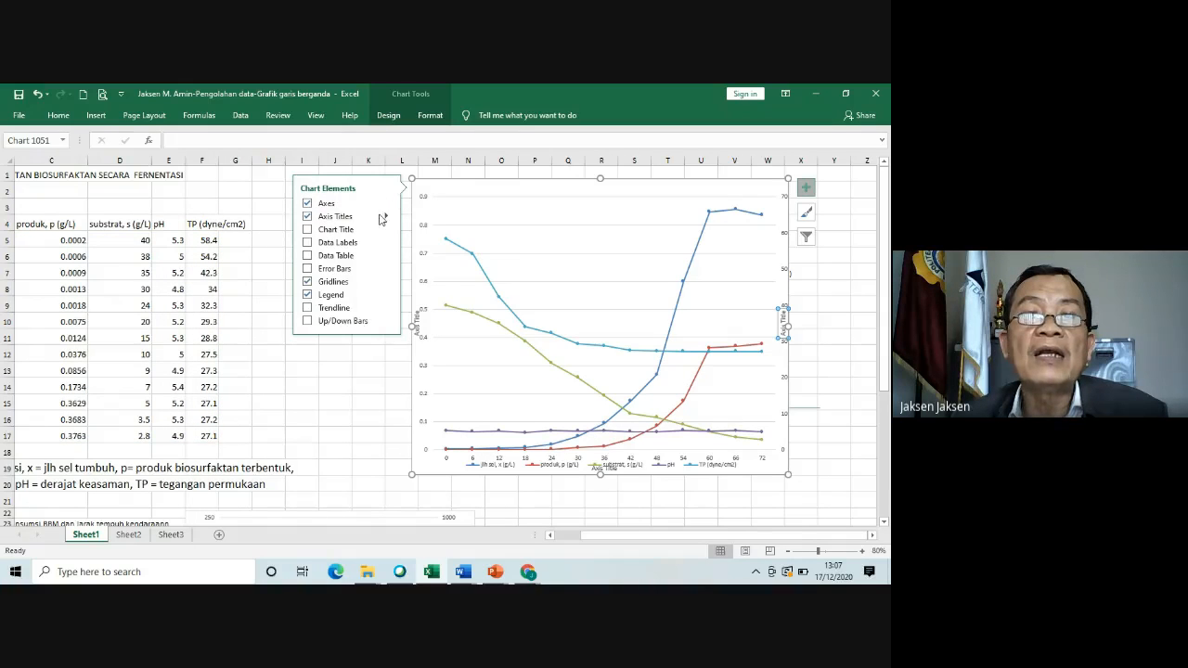
mouse_move(387, 218)
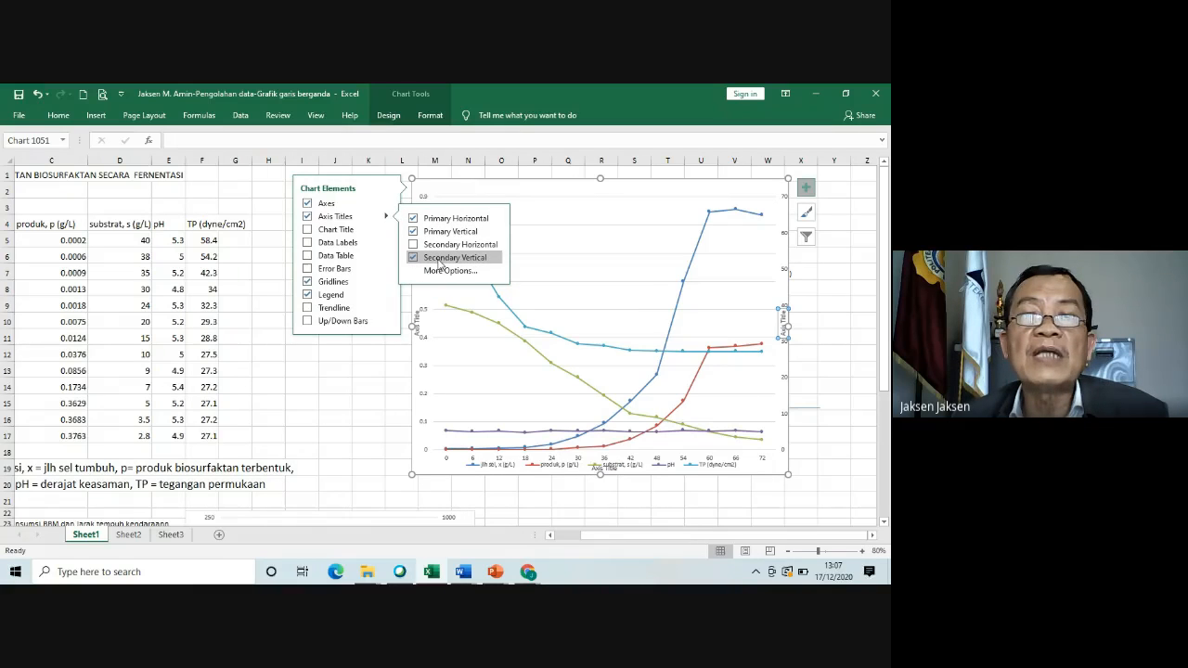
left_click(374, 406)
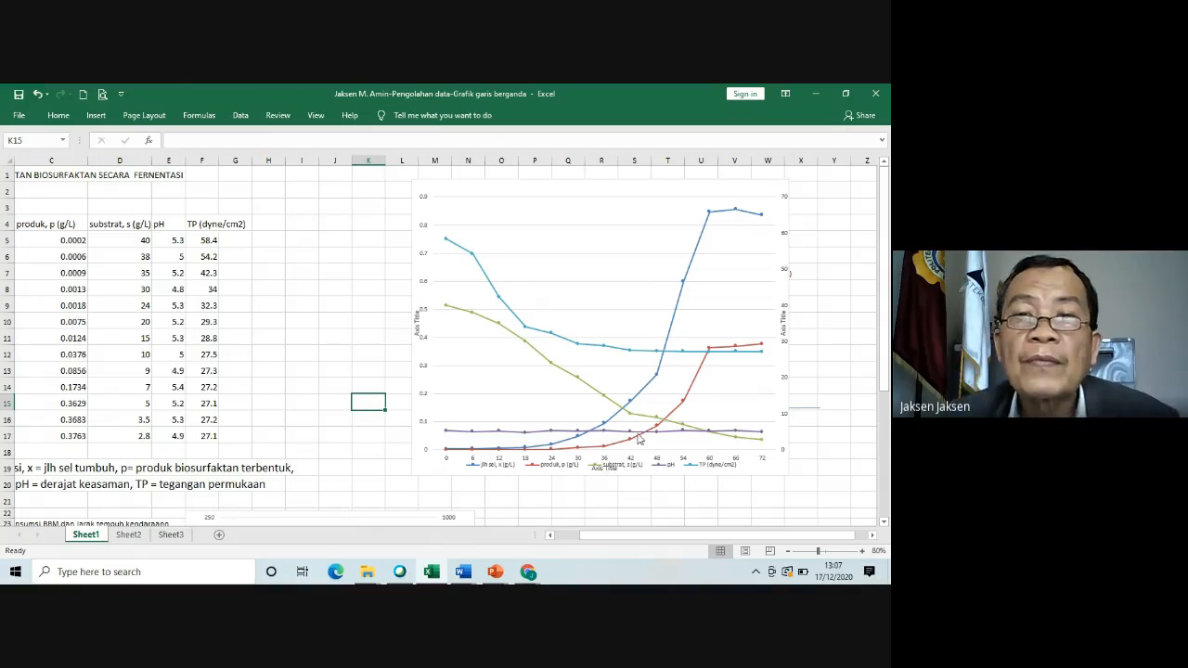
left_click(614, 370)
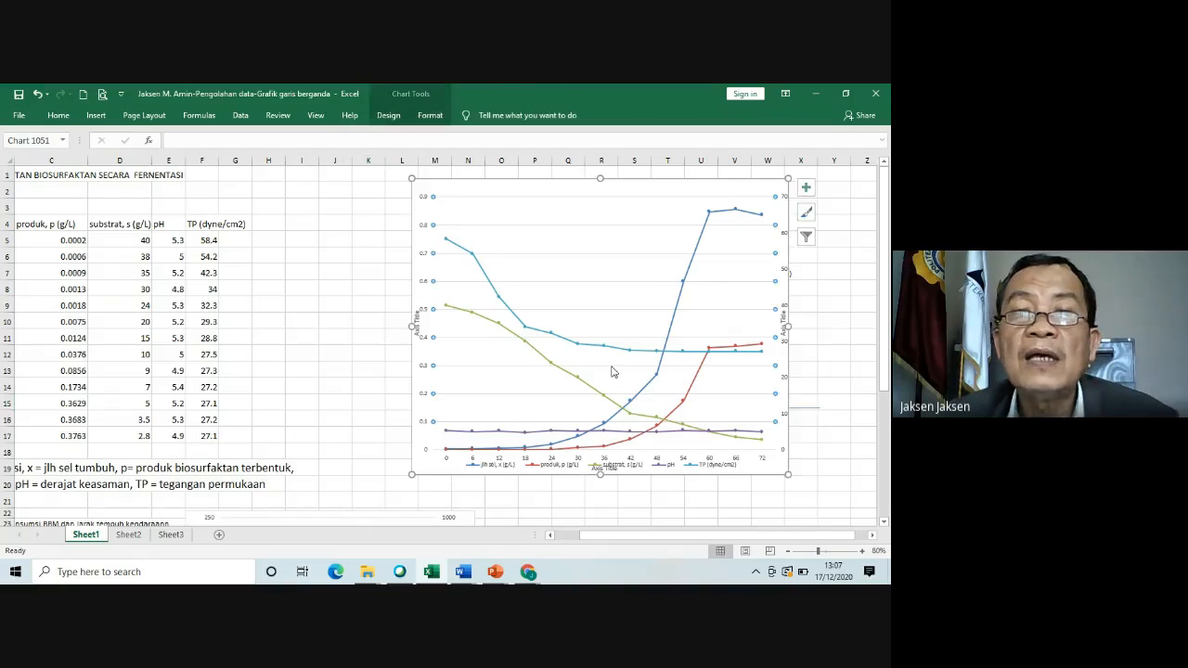
Step: Extend the fermentation chart's left edge, narrow the plot area from that side, and move the primary vertical axis title clear of the axis labels
left_click(415, 332)
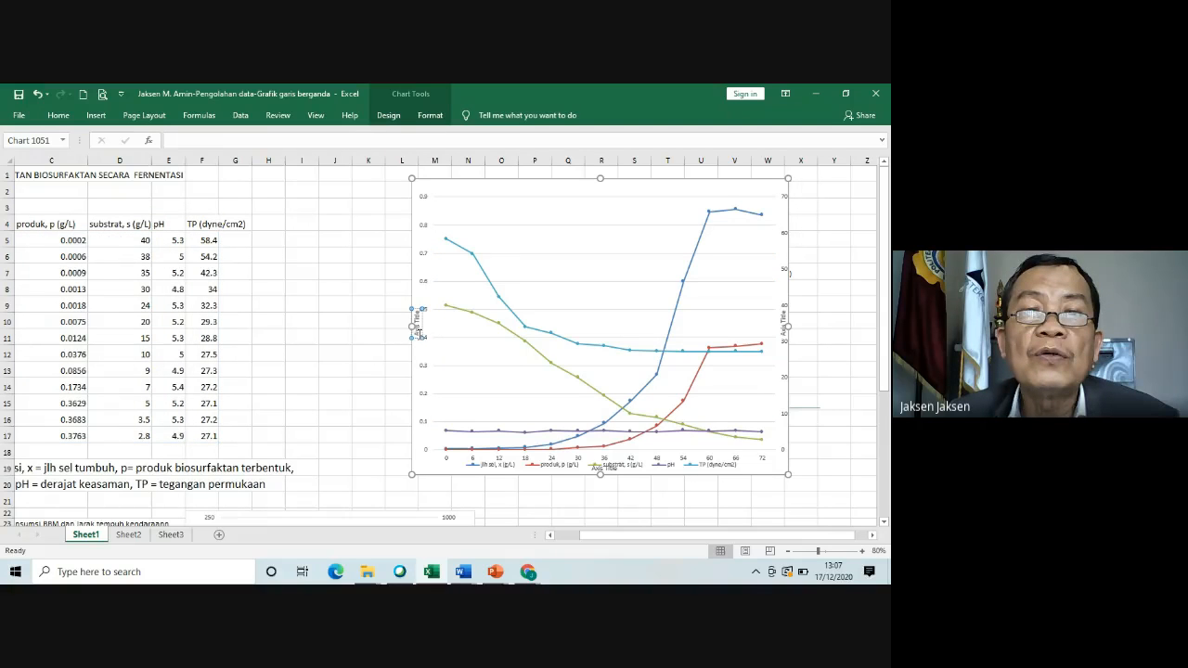
left_click_drag(409, 327, 384, 327)
left_click(434, 327)
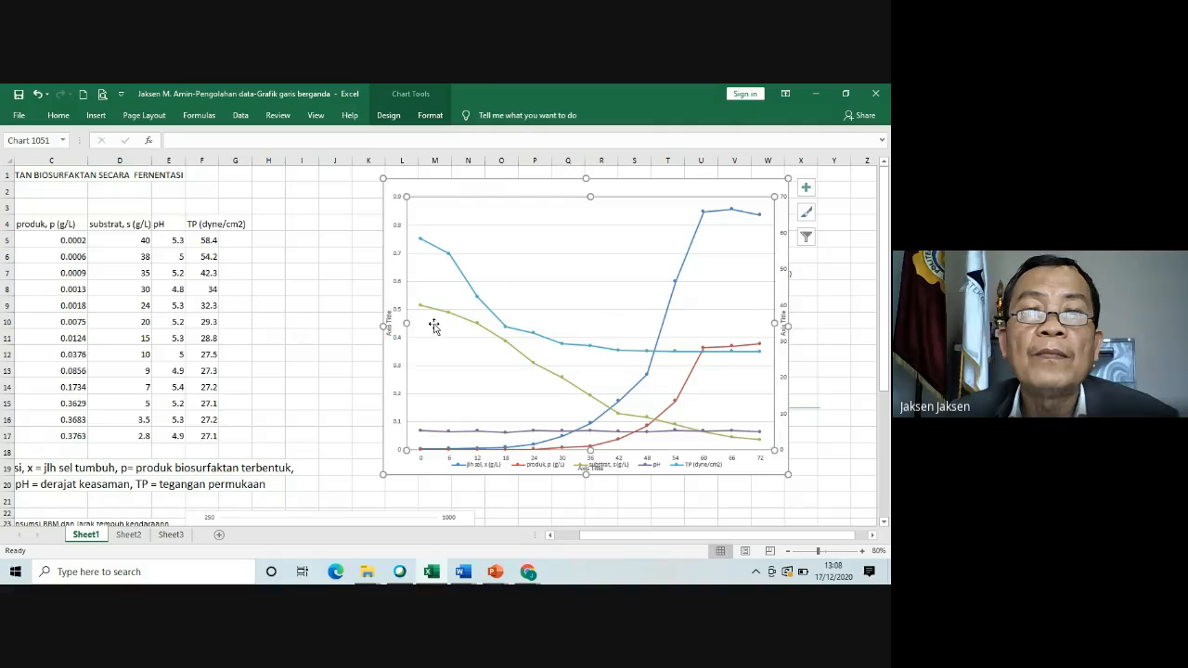
mouse_move(408, 322)
left_mouse_down()
mouse_move(467, 324)
mouse_move(427, 325)
left_mouse_up()
left_click(409, 331)
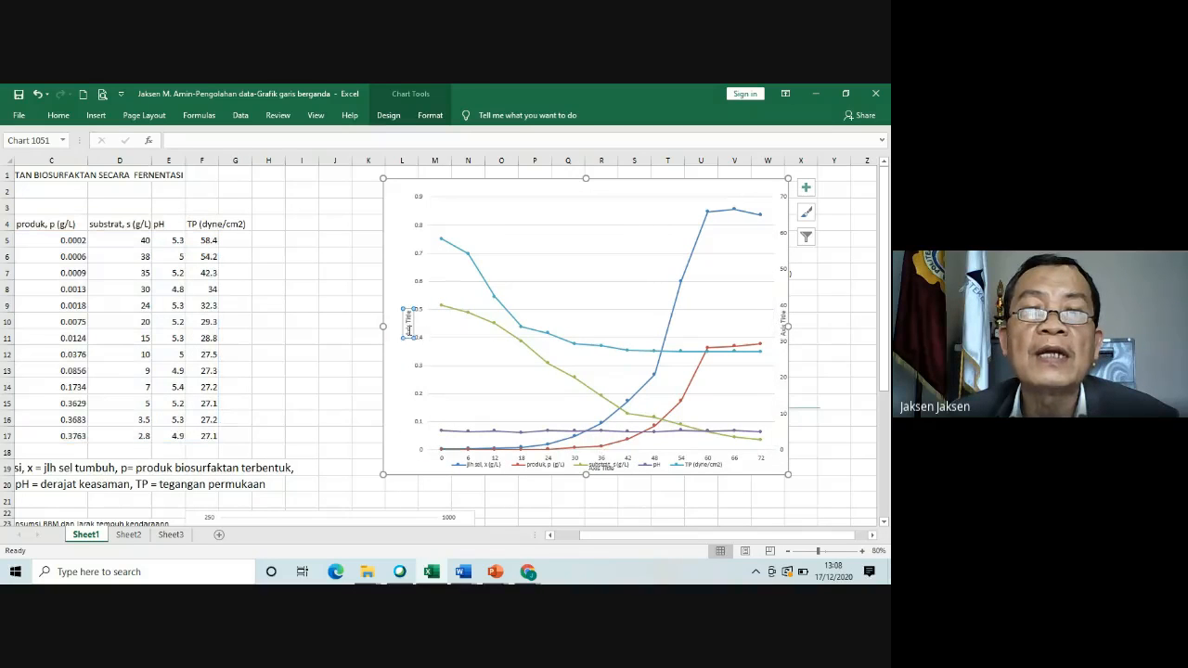
left_click_drag(405, 322, 397, 330)
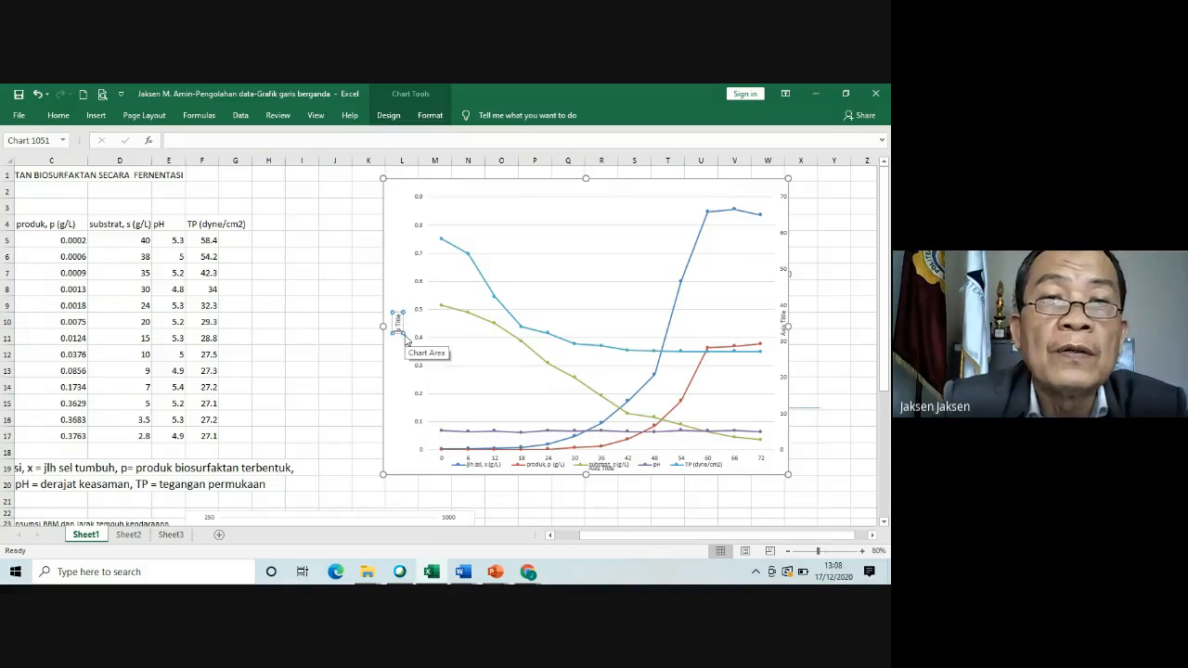
Step: Replace the primary vertical axis title with "jlh sel, dan jlh produk"
key("Delete")
key("Delete")
key("Delete")
key("Delete")
key("Delete")
key("Delete")
key("Delete")
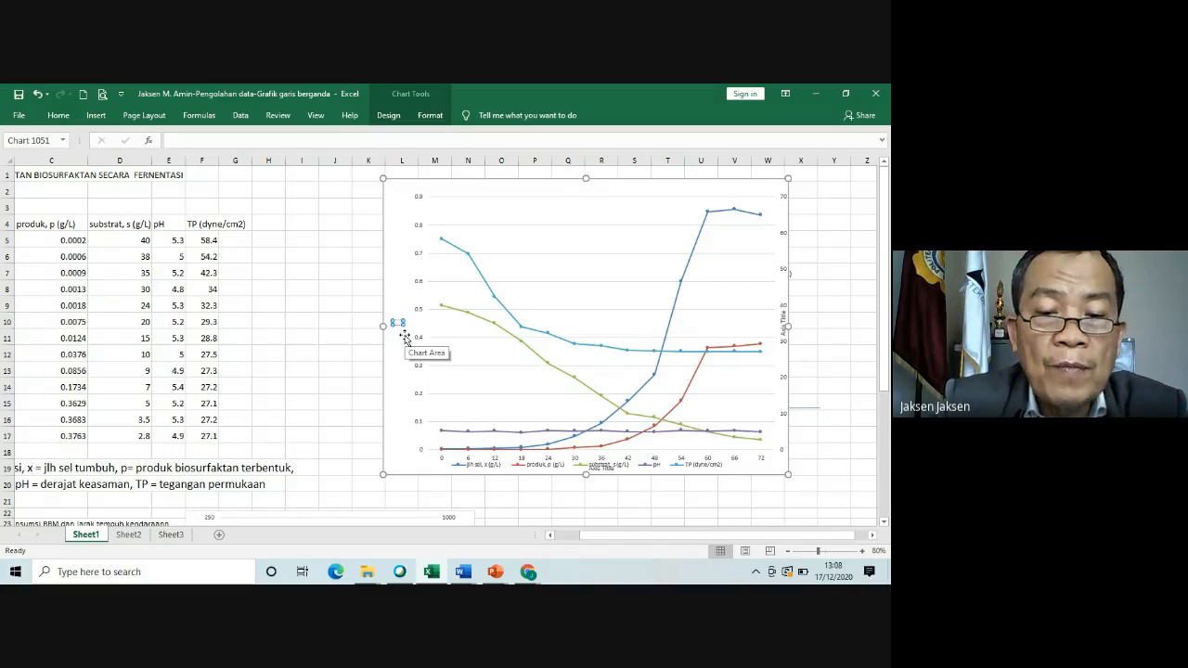
type("h sel")
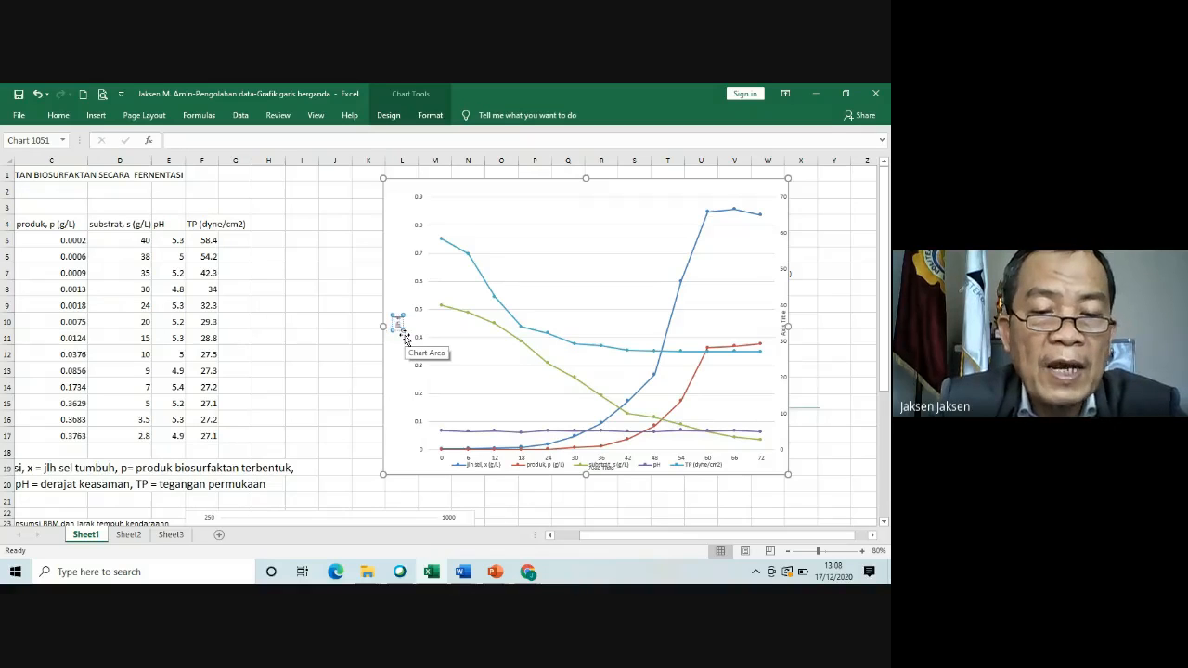
type(", dan ")
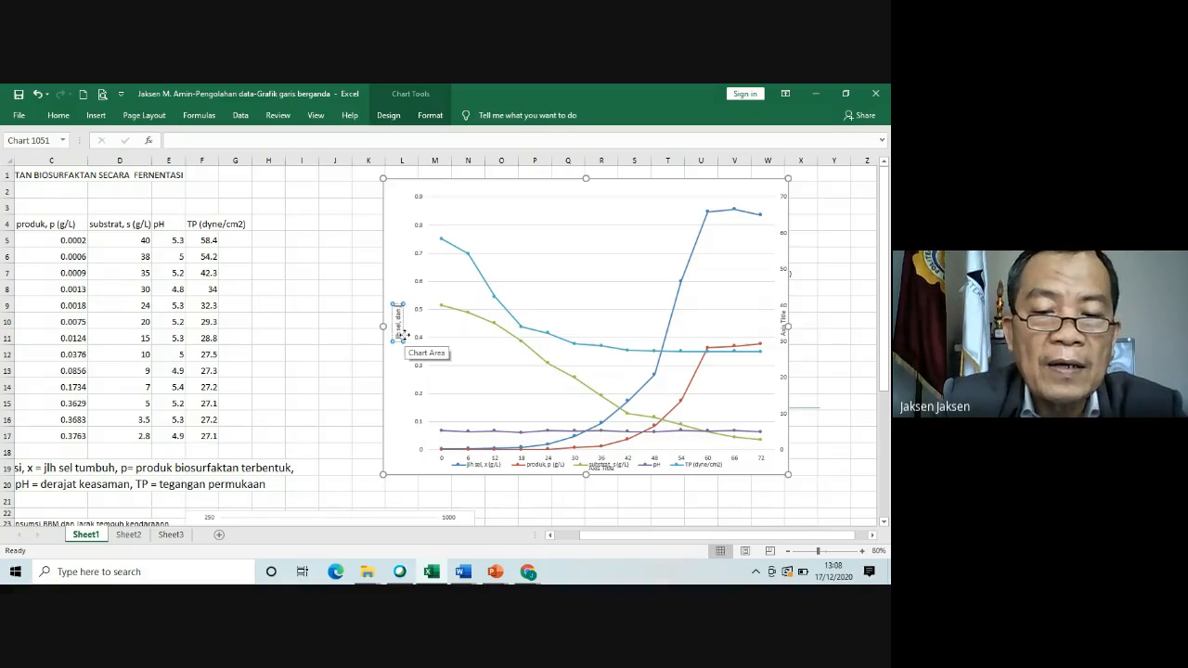
type("jlh pr")
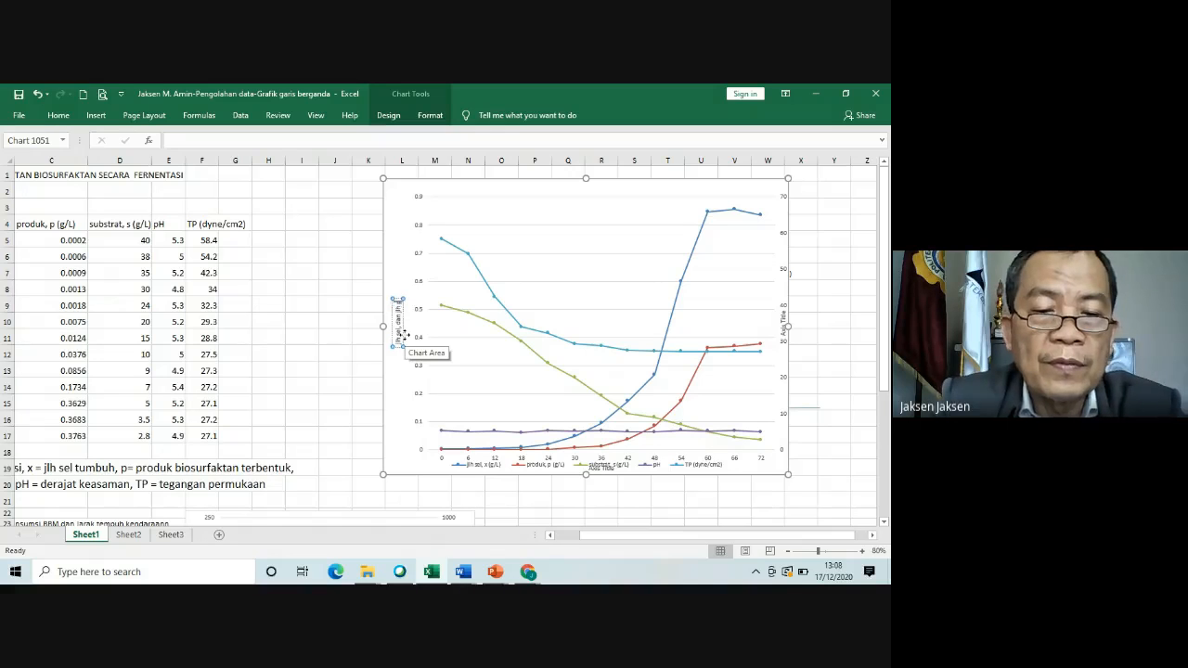
type("oduk")
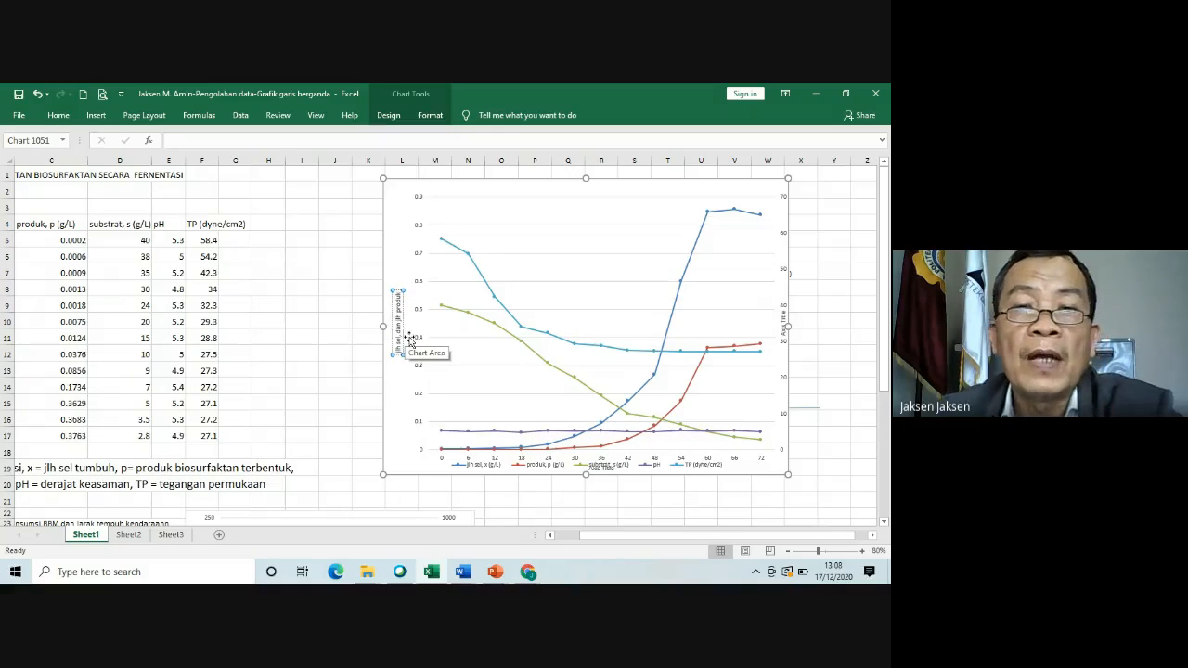
left_click(492, 500)
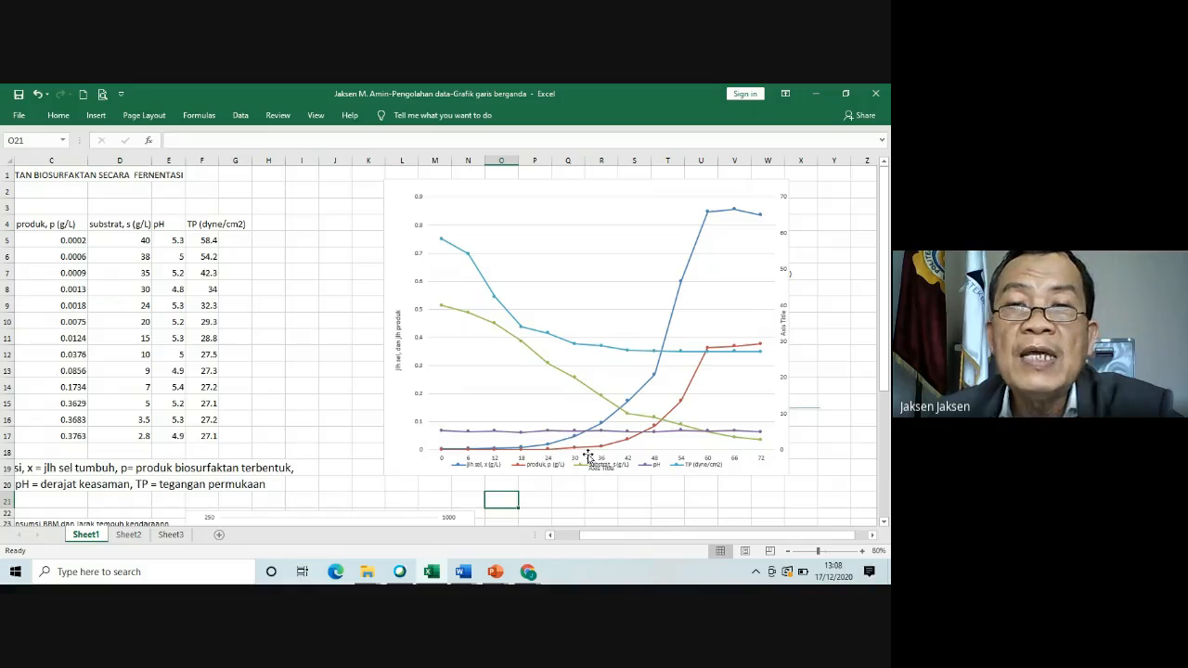
left_click(782, 334)
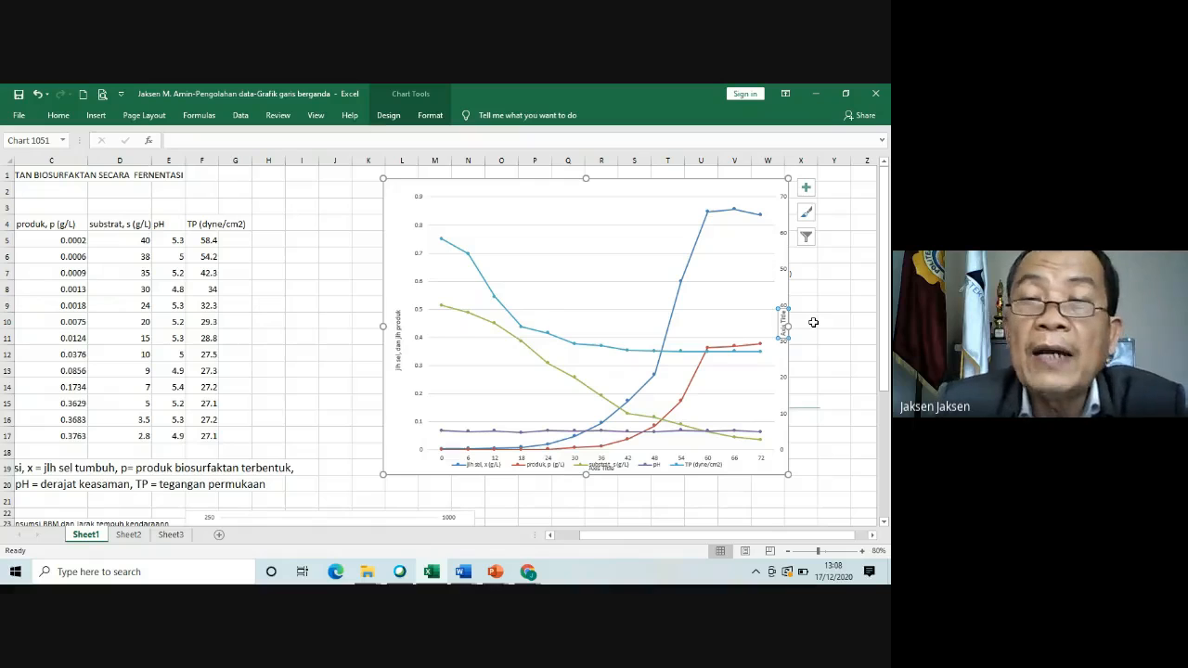
key("Delete")
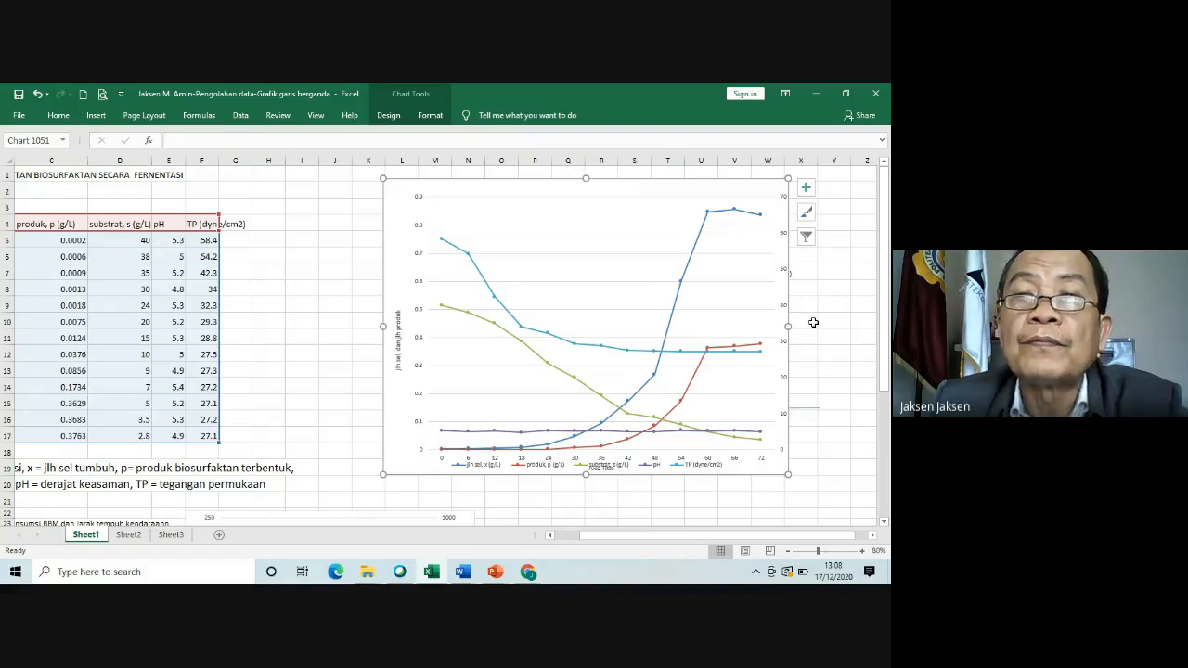
left_click(38, 94)
Step: Widen the fermentation chart by extending its right edge into column X
left_click_drag(787, 326, 814, 325)
double_click(815, 345)
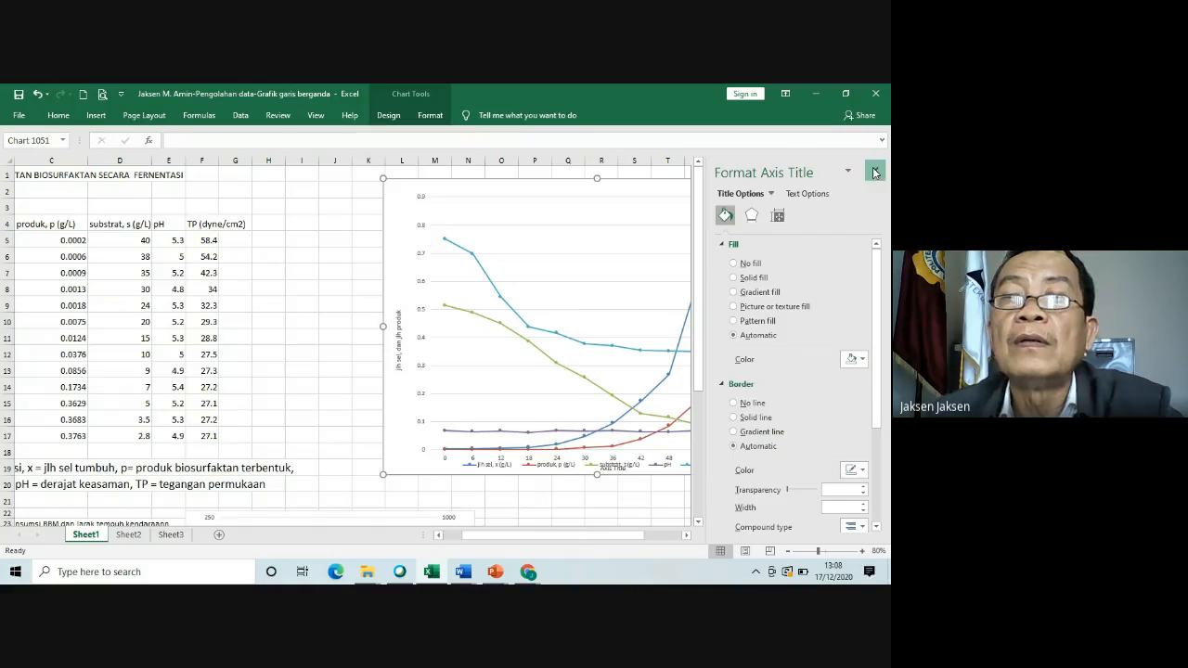
left_click(874, 171)
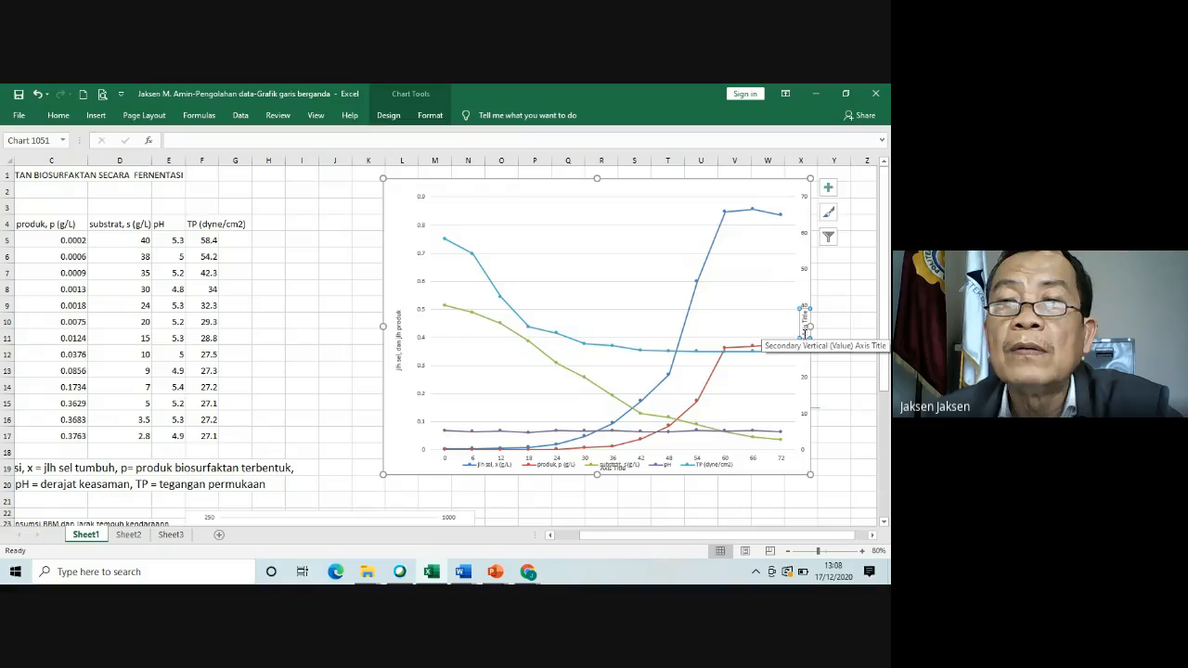
Step: Replace the secondary vertical axis title with "Teg permukaan, dan konsumsi substrat"
key("Delete")
key("Delete")
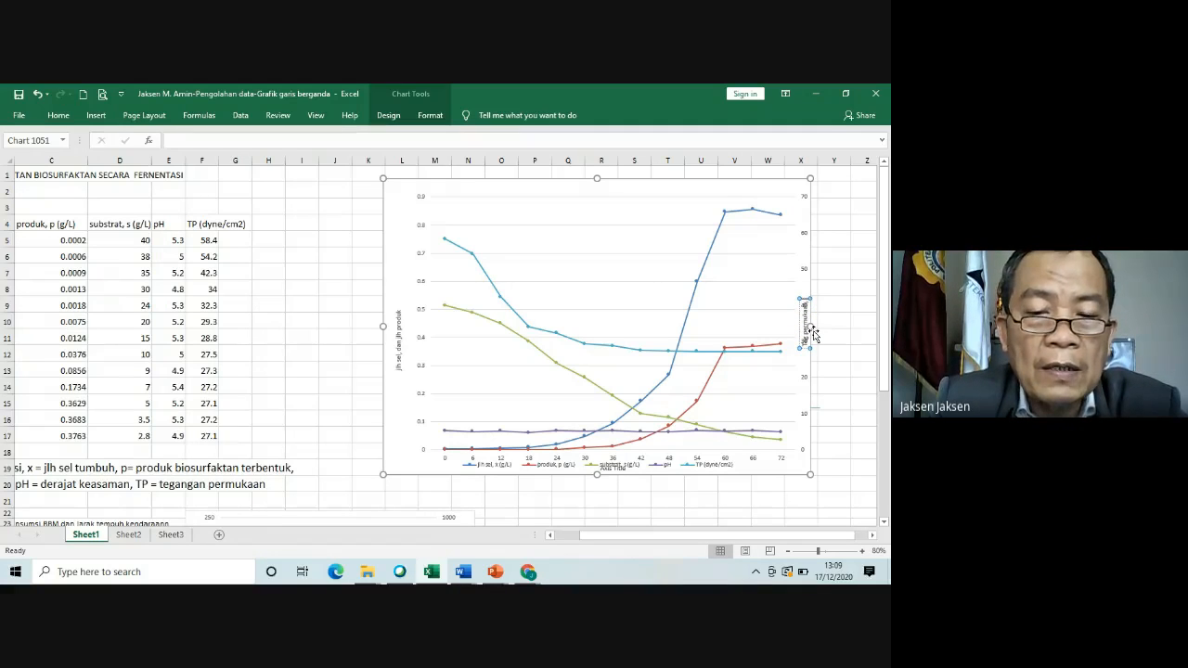
type("dan kon")
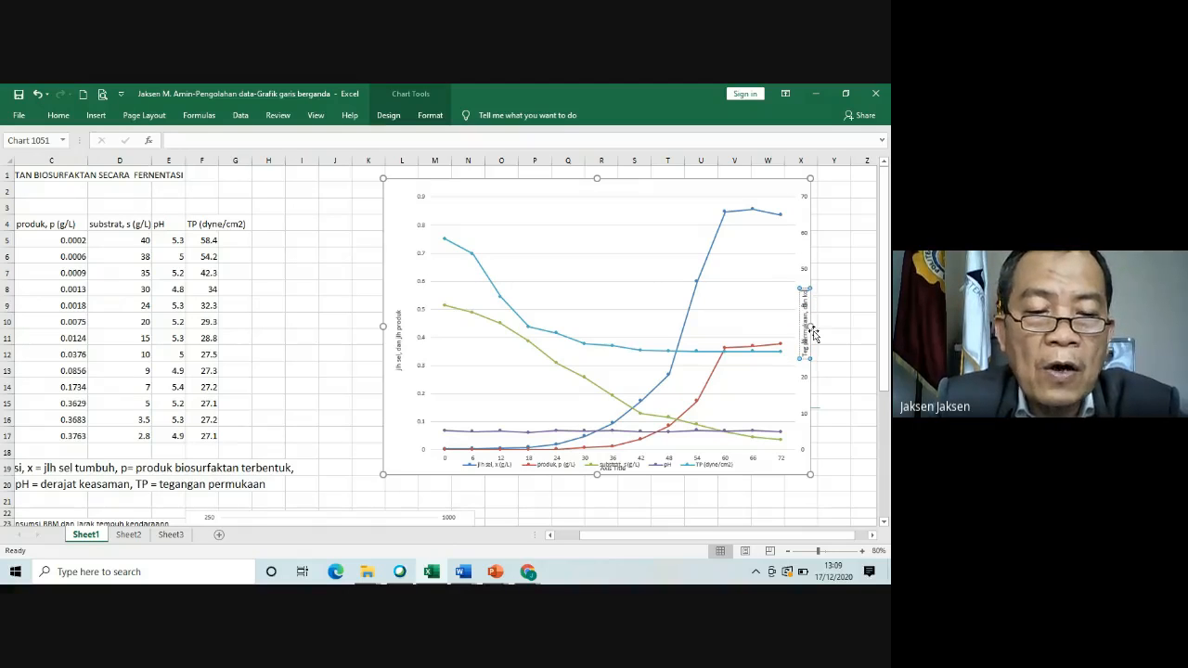
type("sentrasi")
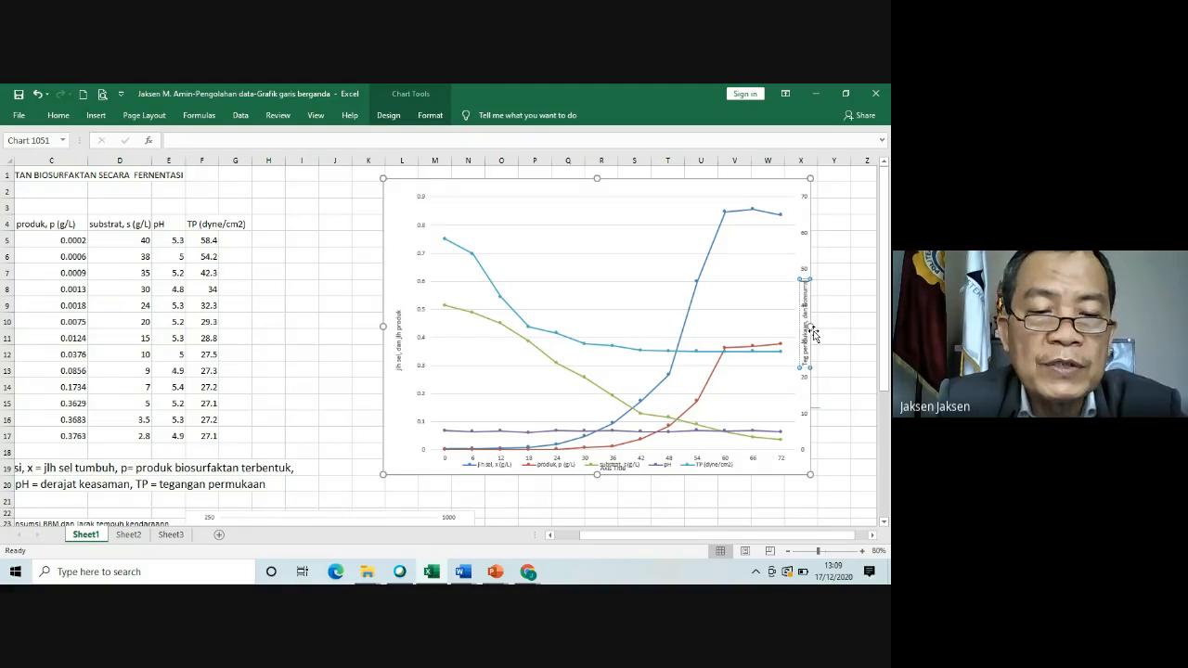
type(" substrat")
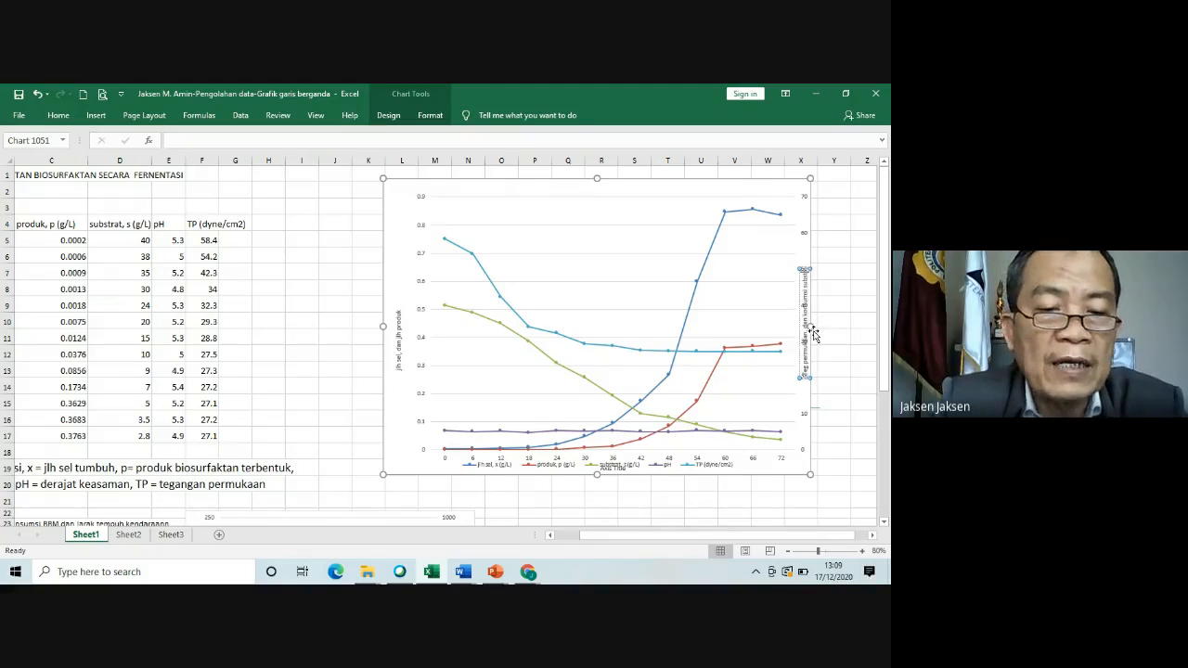
left_click(840, 467)
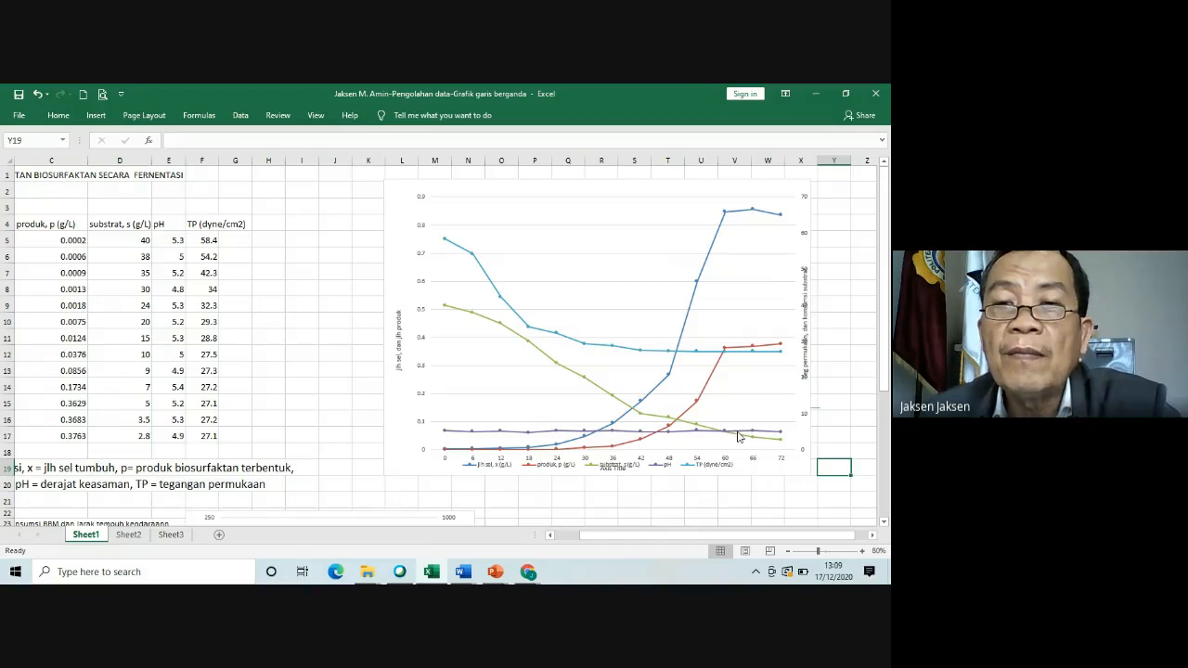
Step: Insert "pH, " at the beginning of the secondary vertical axis title
left_click(803, 289)
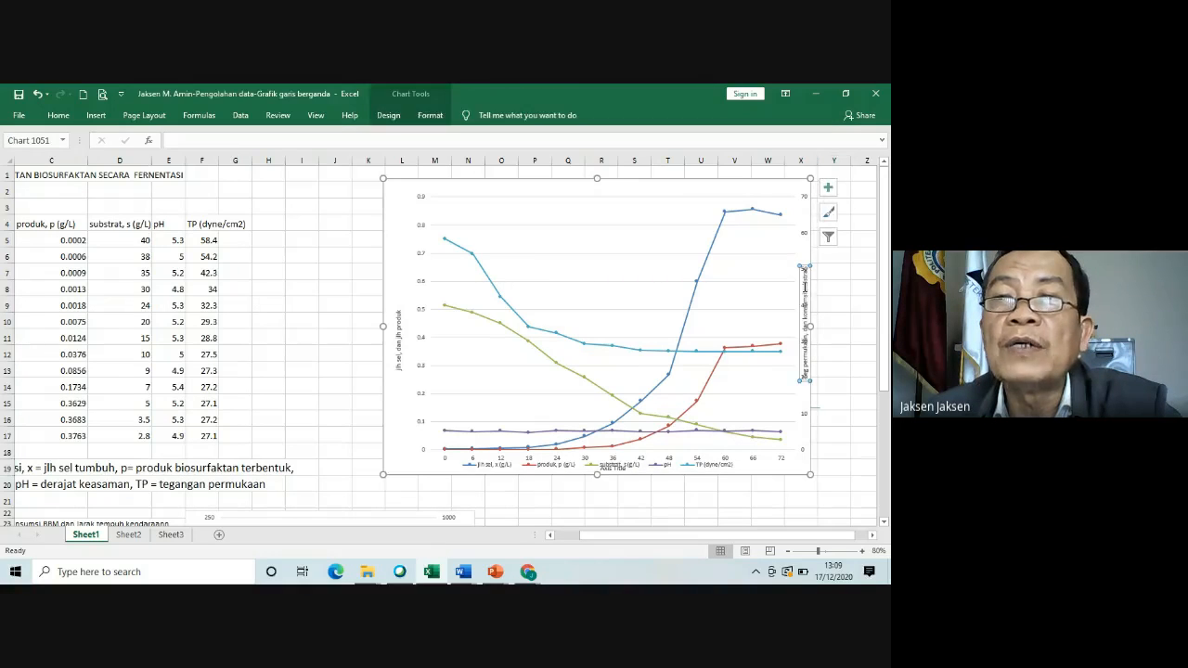
left_click(804, 377)
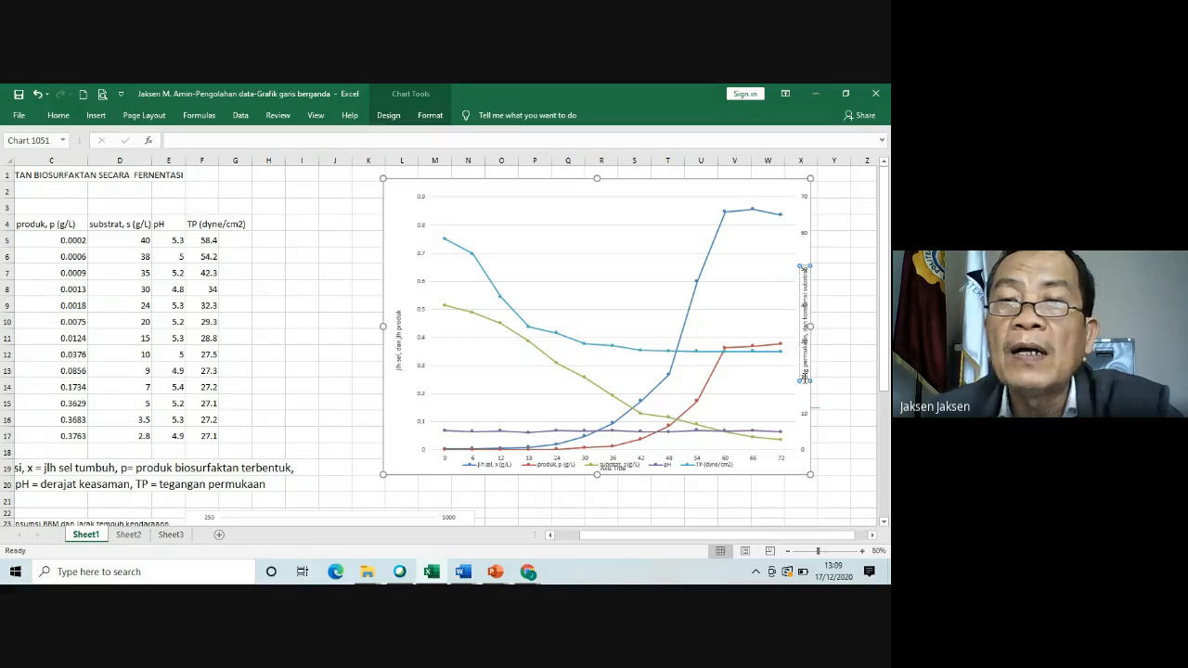
type("p")
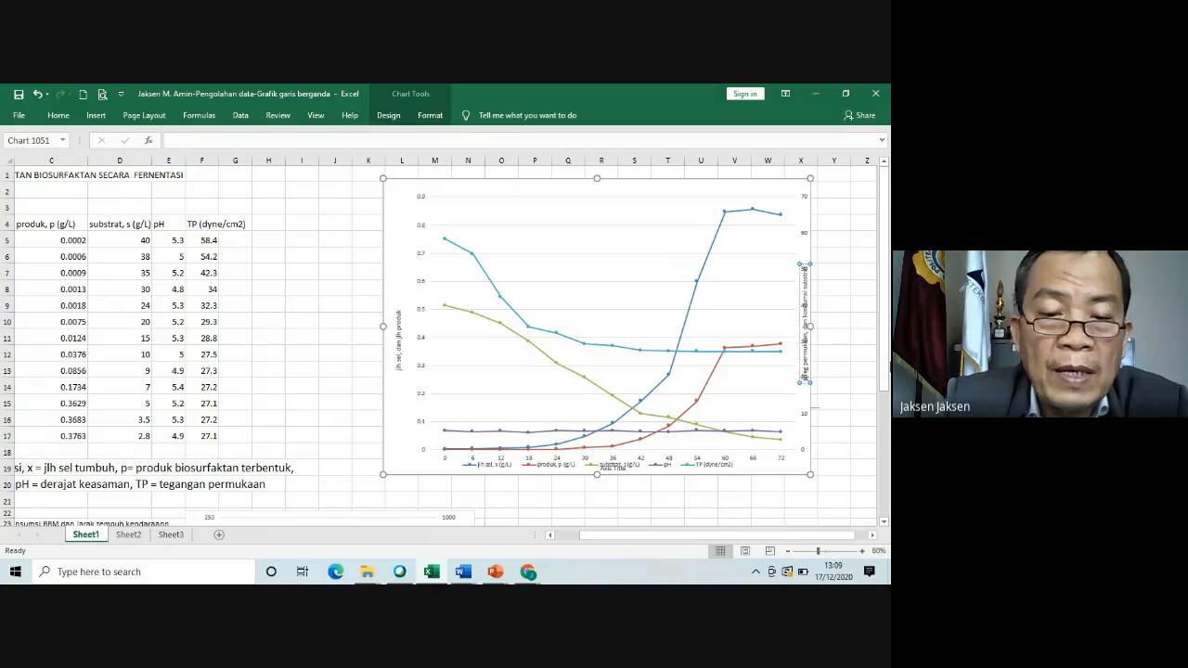
type("H,")
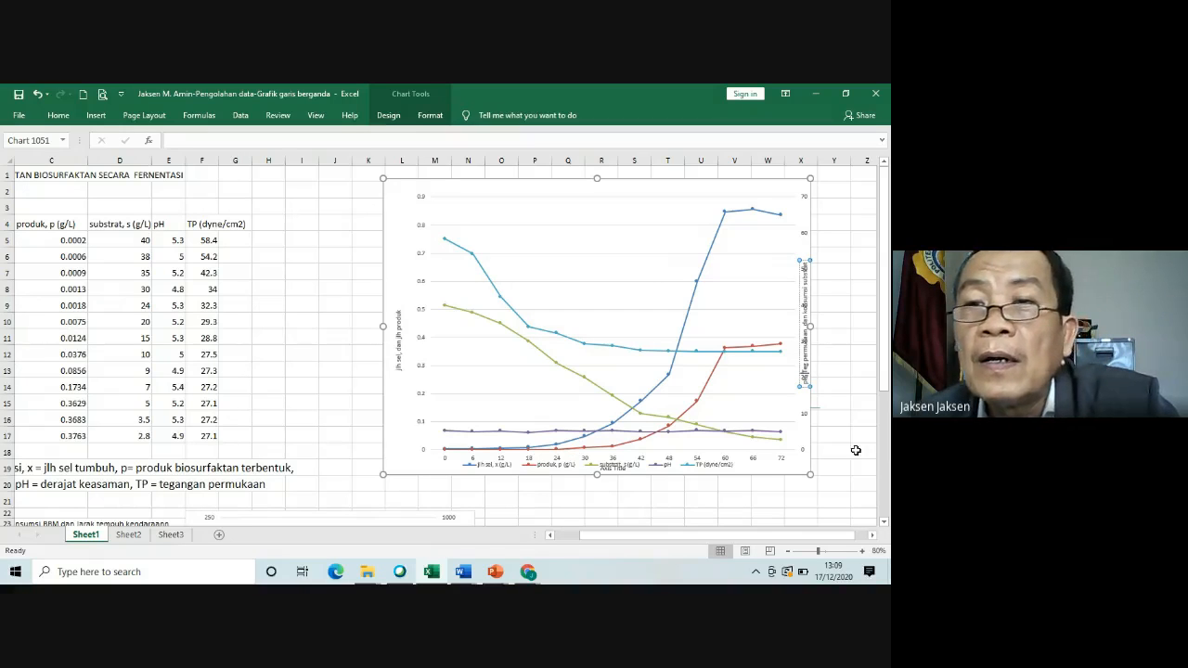
left_click(796, 501)
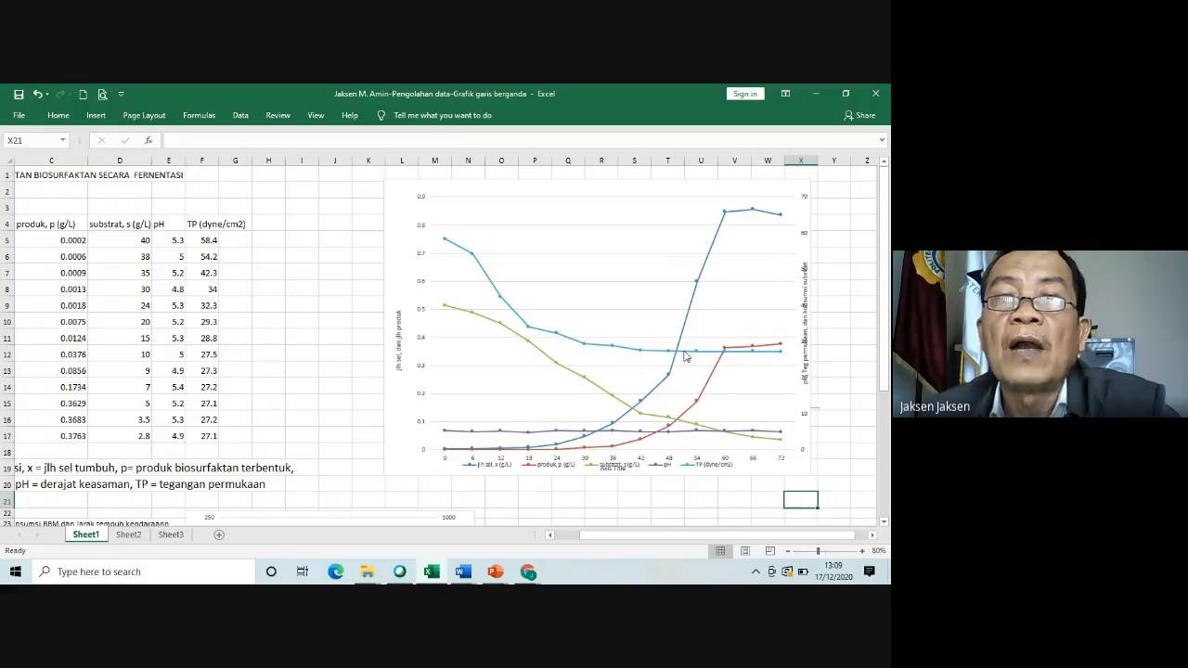
Step: Set the primary vertical axis title's font size to 12
left_click(399, 364)
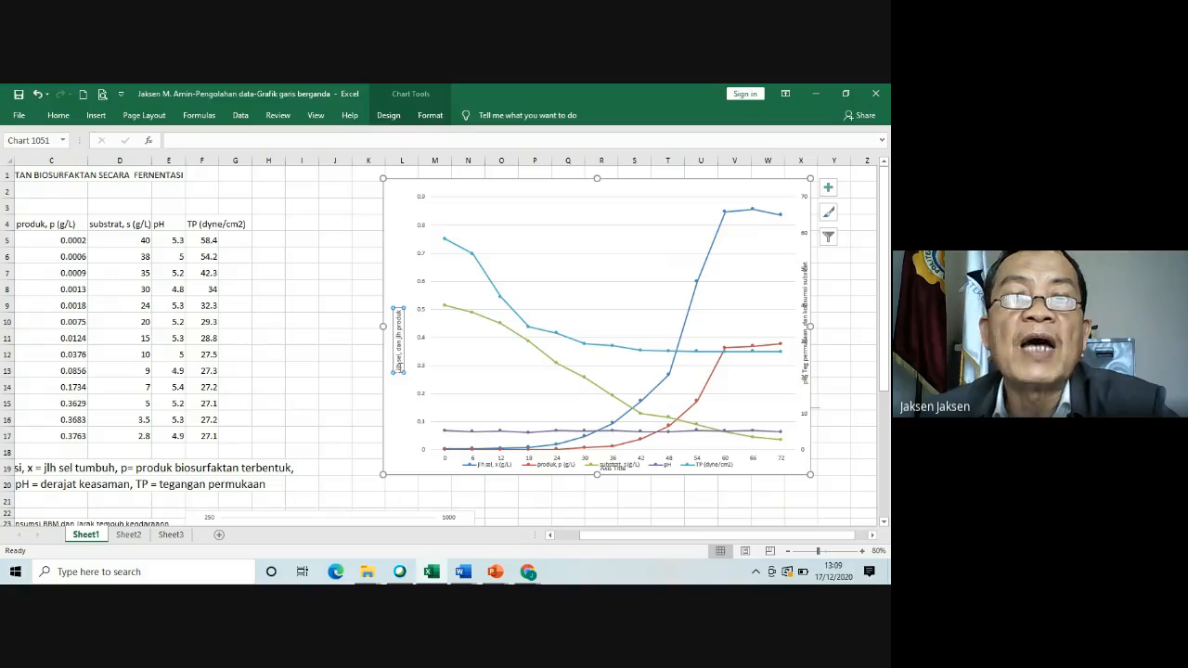
left_click(58, 115)
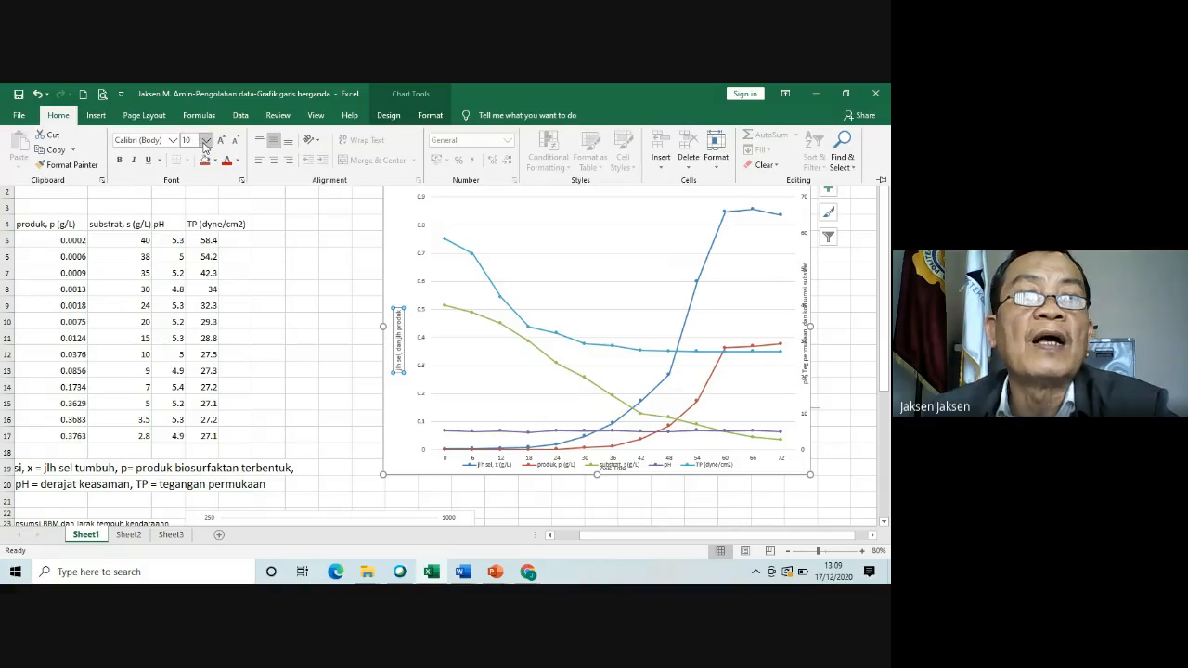
left_click(206, 140)
left_click(191, 217)
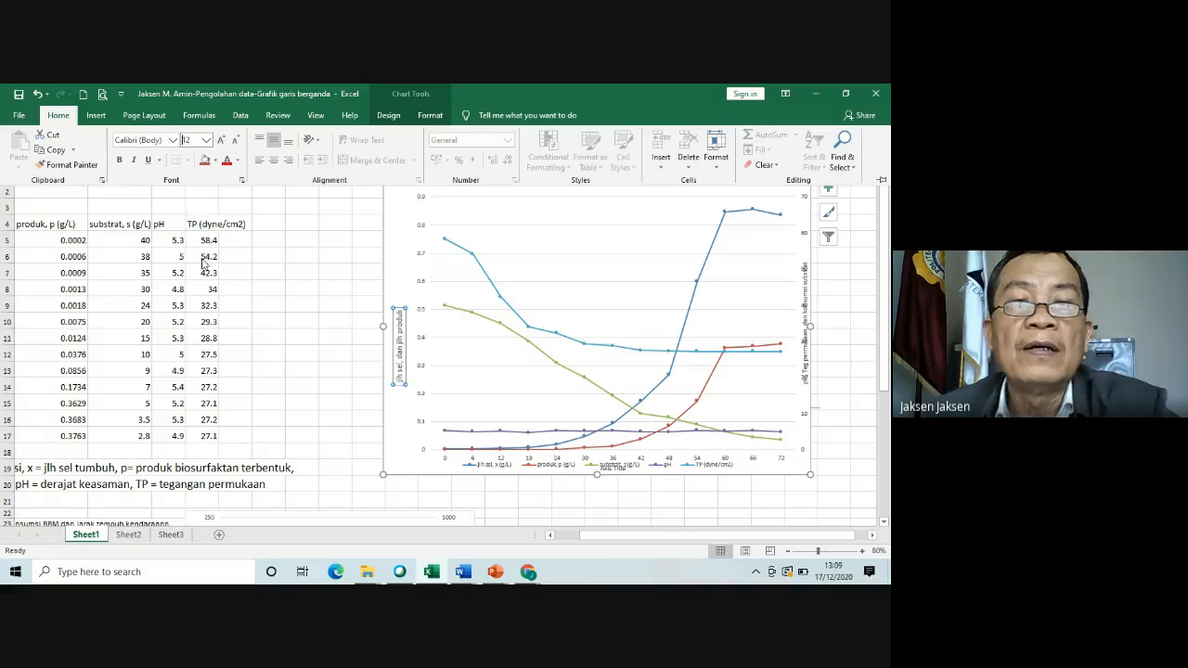
left_click(668, 476)
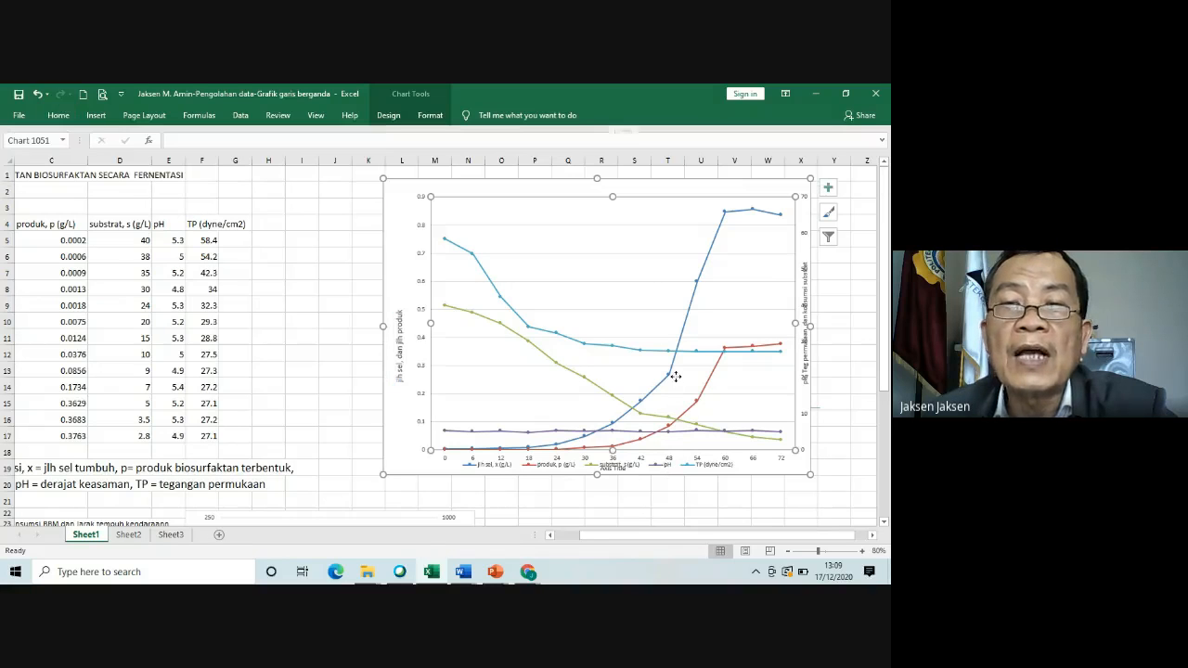
Step: Raise the plot area's lower edge and separate the horizontal axis title from the legend beneath it
left_click(668, 378)
mouse_move(613, 449)
left_mouse_down()
mouse_move(613, 419)
mouse_move(622, 444)
mouse_move(616, 436)
left_mouse_up()
left_click(626, 464)
left_click(622, 453)
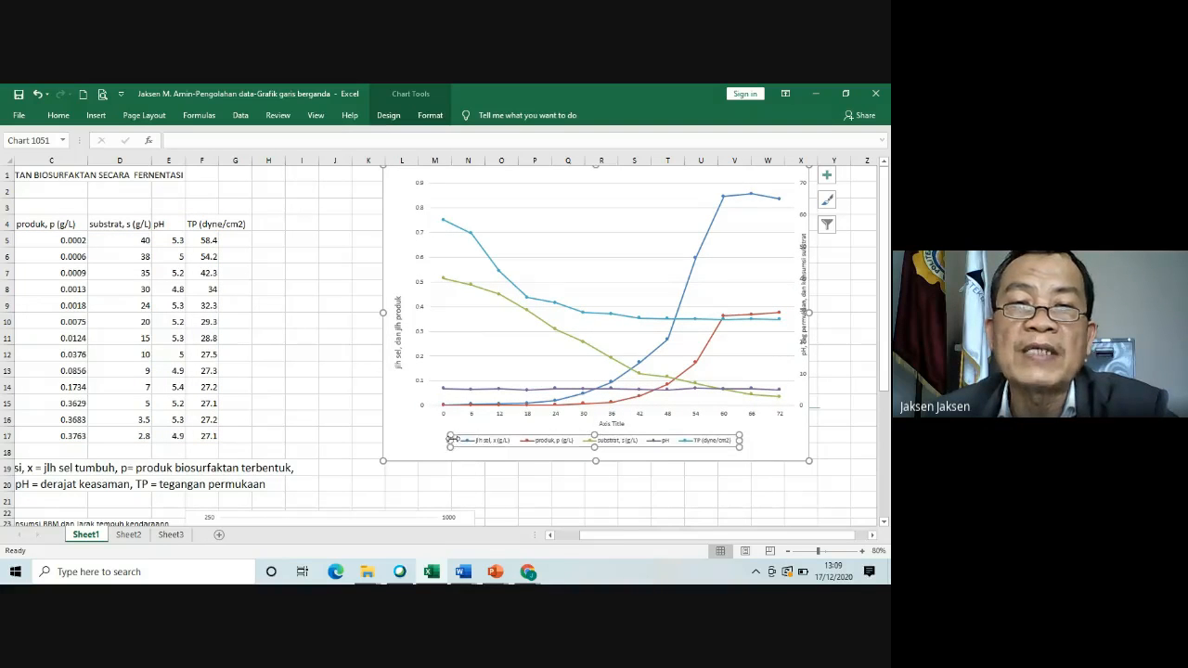
Step: Widen the legend on both sides to about the plot area's width and set its font size to 10
left_click_drag(453, 438, 421, 437)
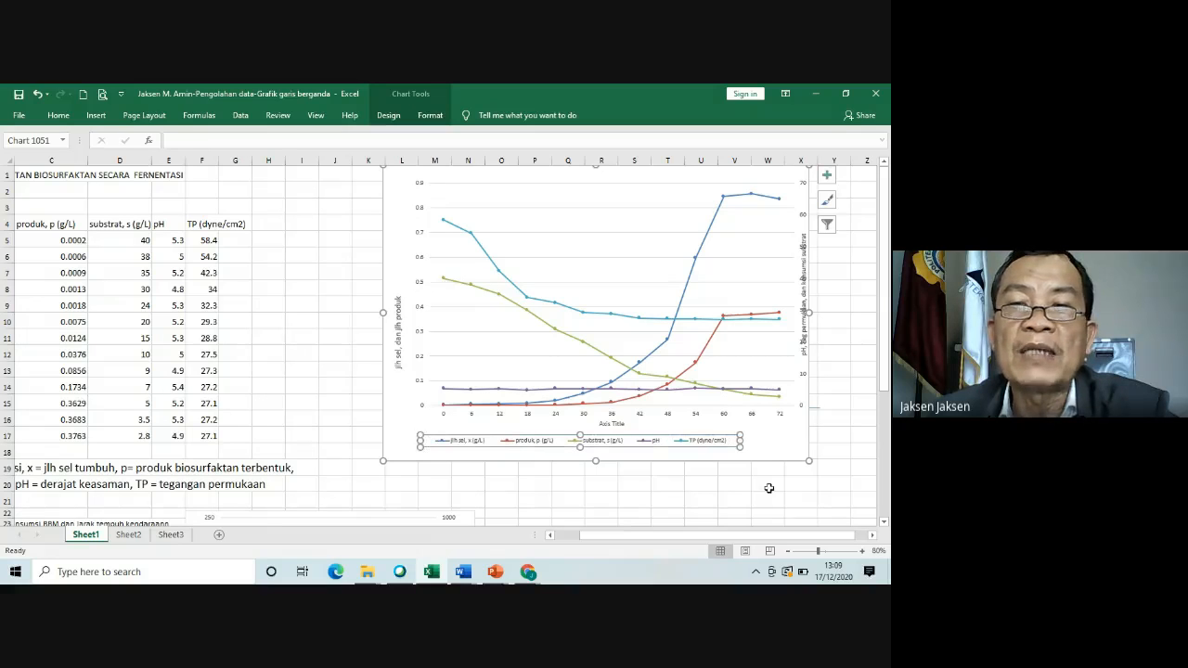
left_click_drag(739, 440, 776, 441)
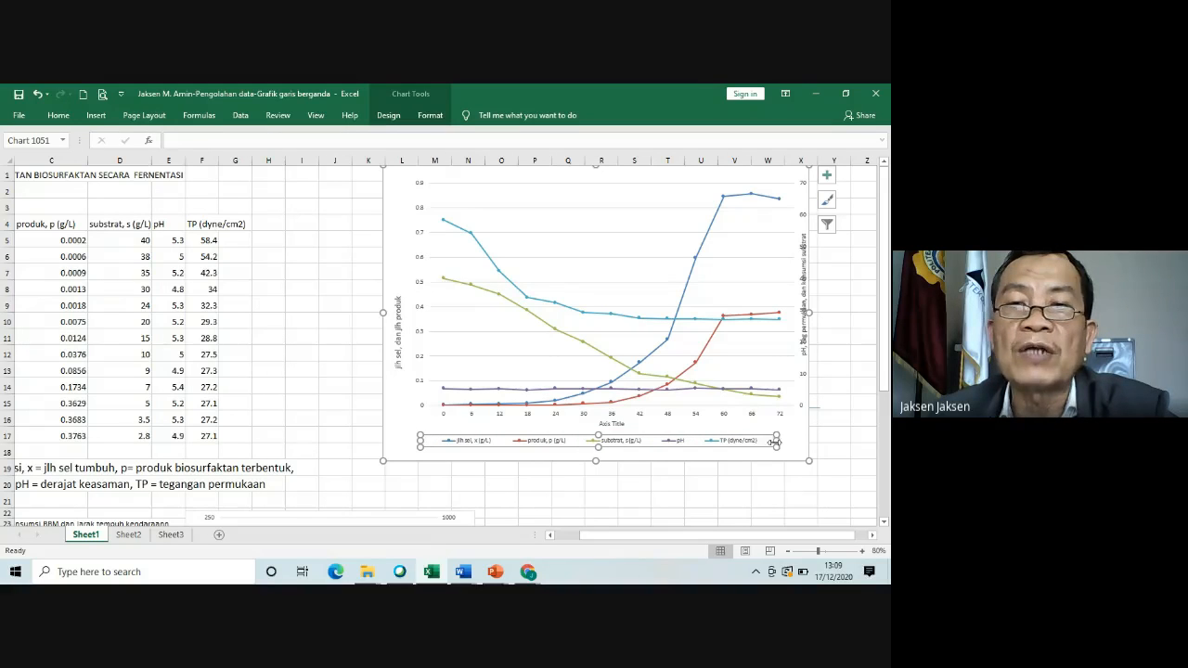
left_click(67, 118)
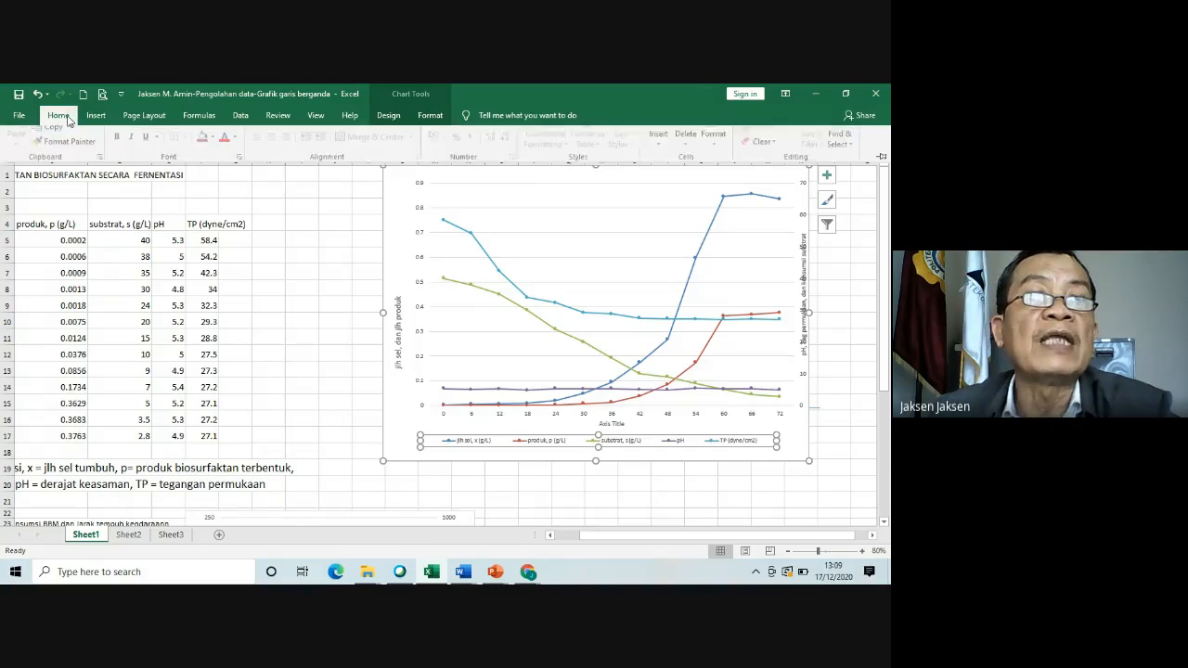
left_click(206, 144)
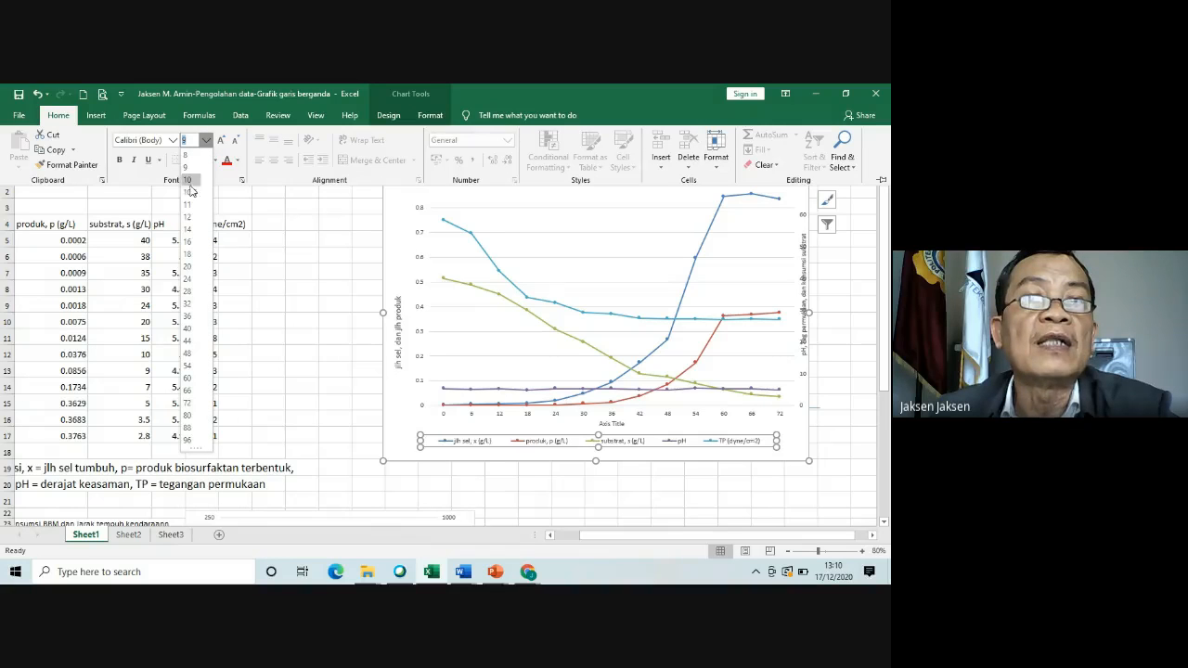
left_click(191, 180)
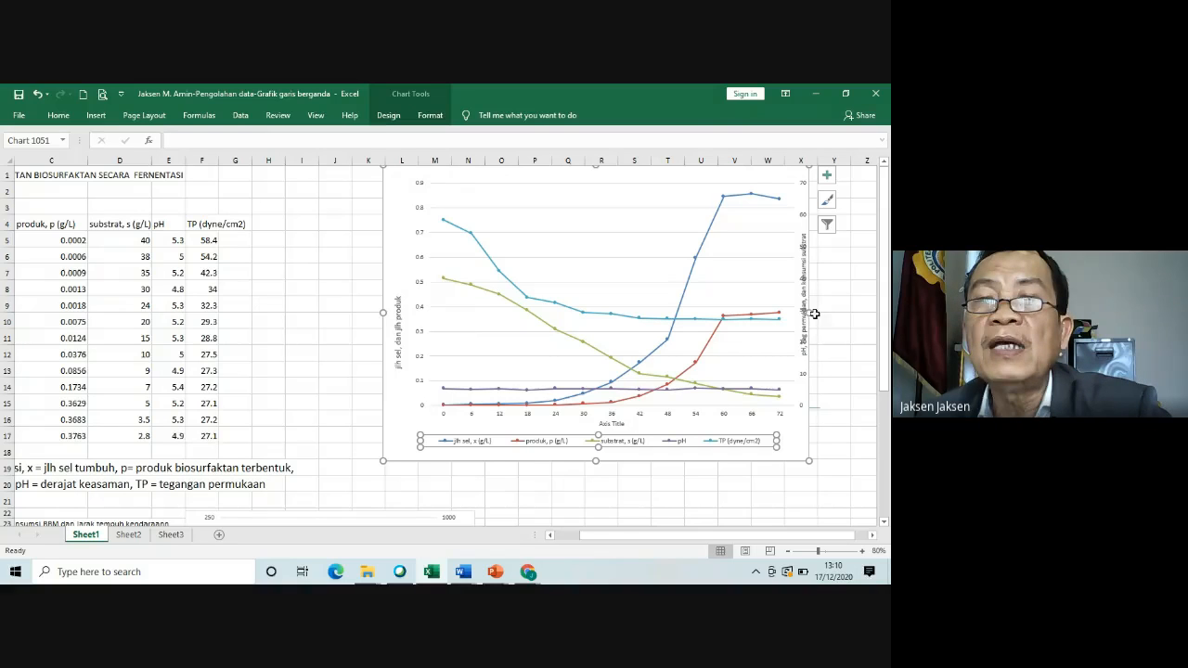
Step: Widen the chart on the secondary axis side and narrow the plot area so the secondary axis labels clear the axis title
left_click_drag(809, 311, 783, 297)
left_click(788, 291)
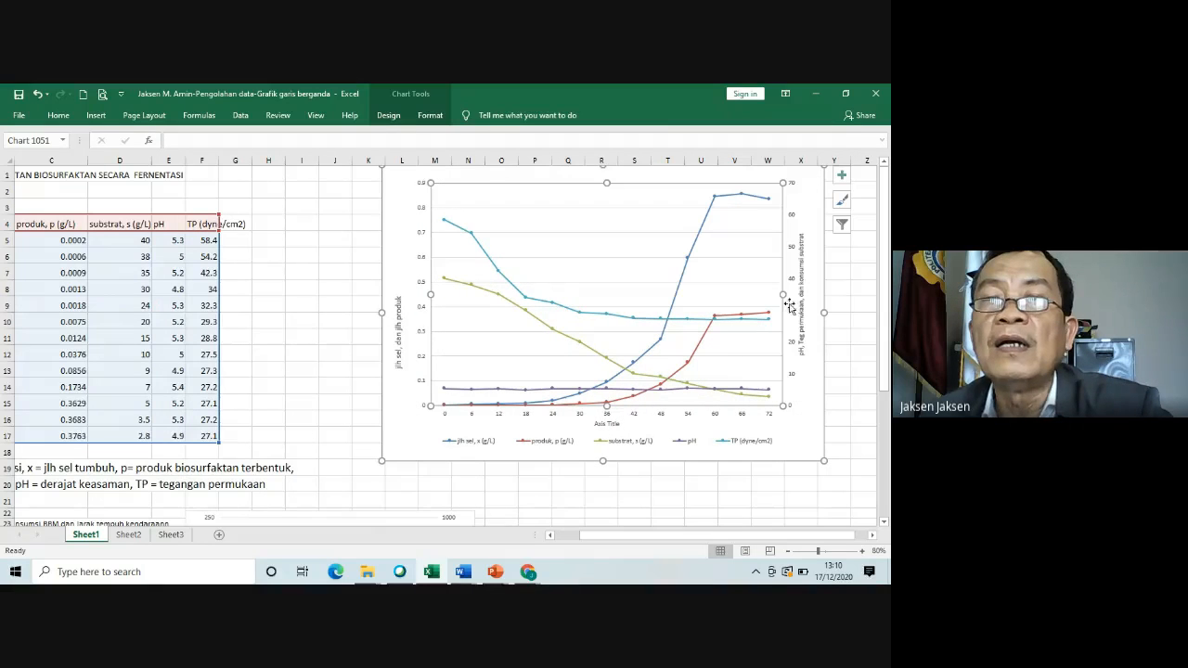
Step: Move the secondary vertical axis title slightly outward, away from the secondary axis labels
left_click(801, 325)
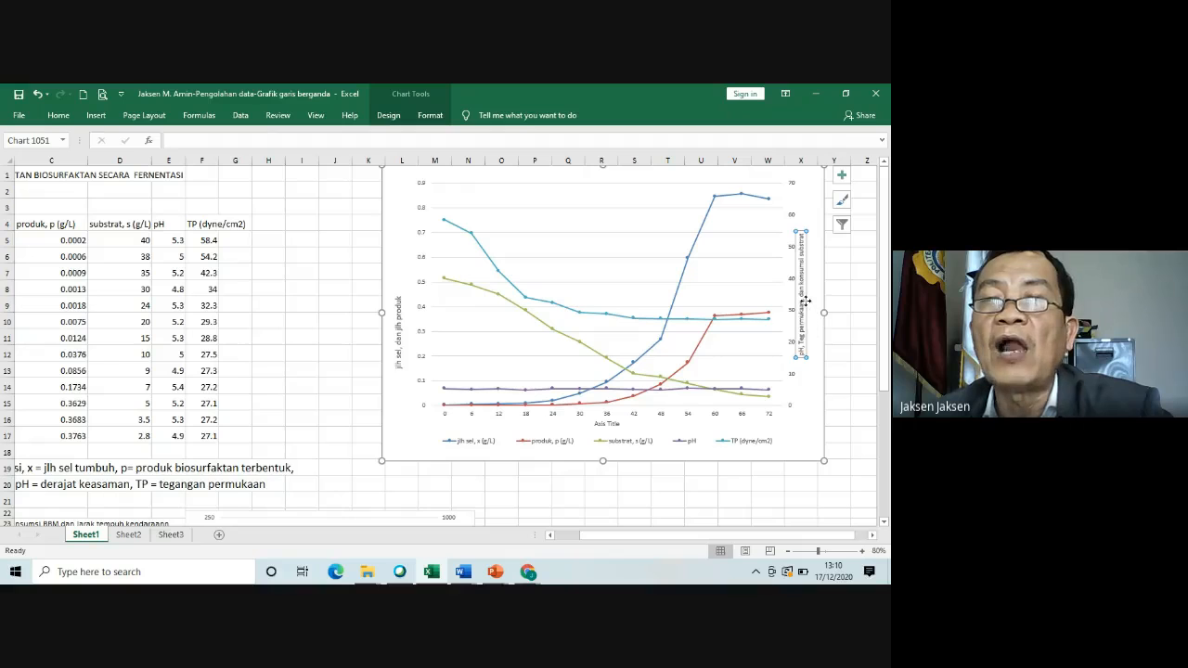
left_click_drag(805, 299, 813, 299)
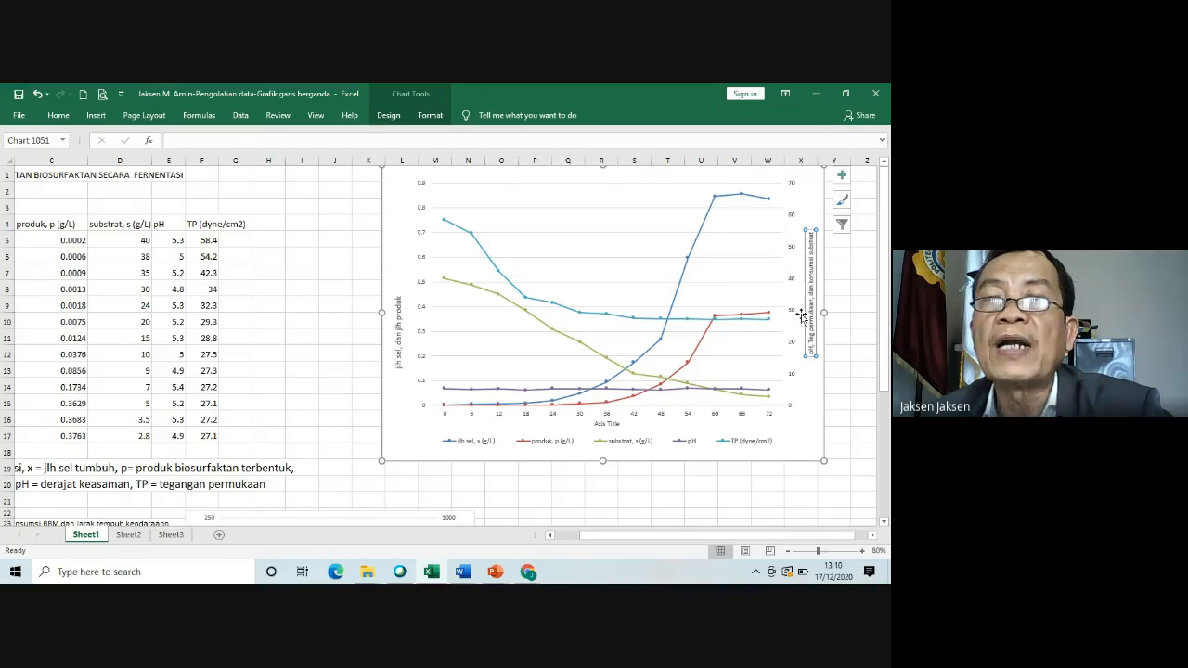
left_click(686, 262)
right_click(686, 267)
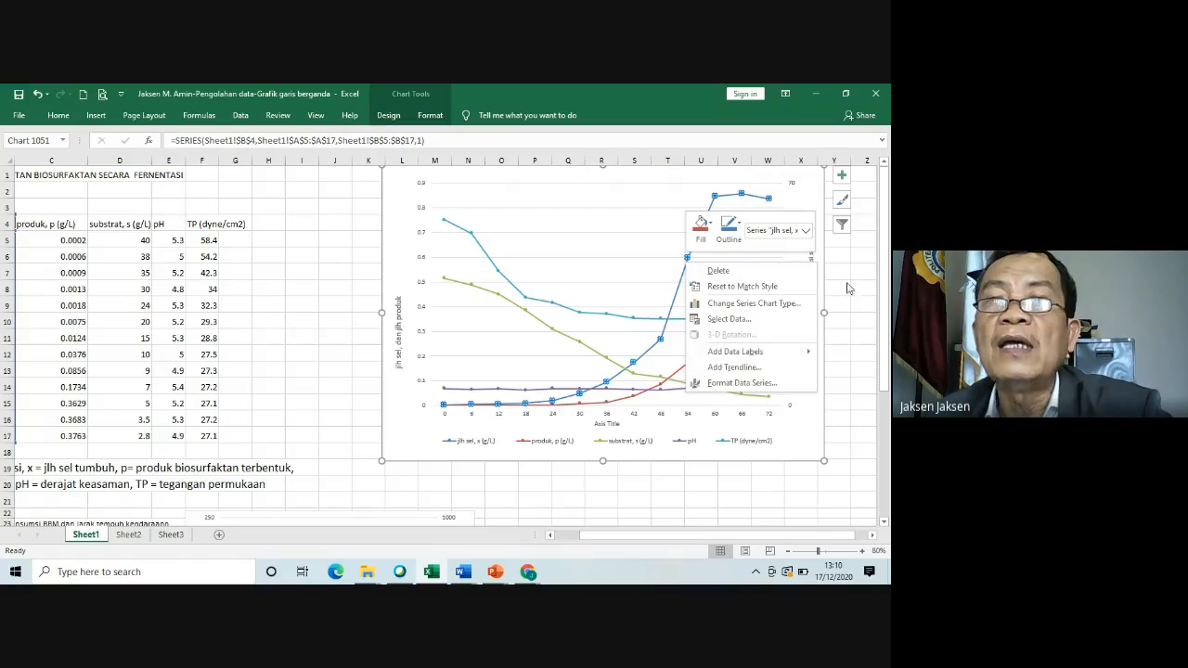
key("Escape")
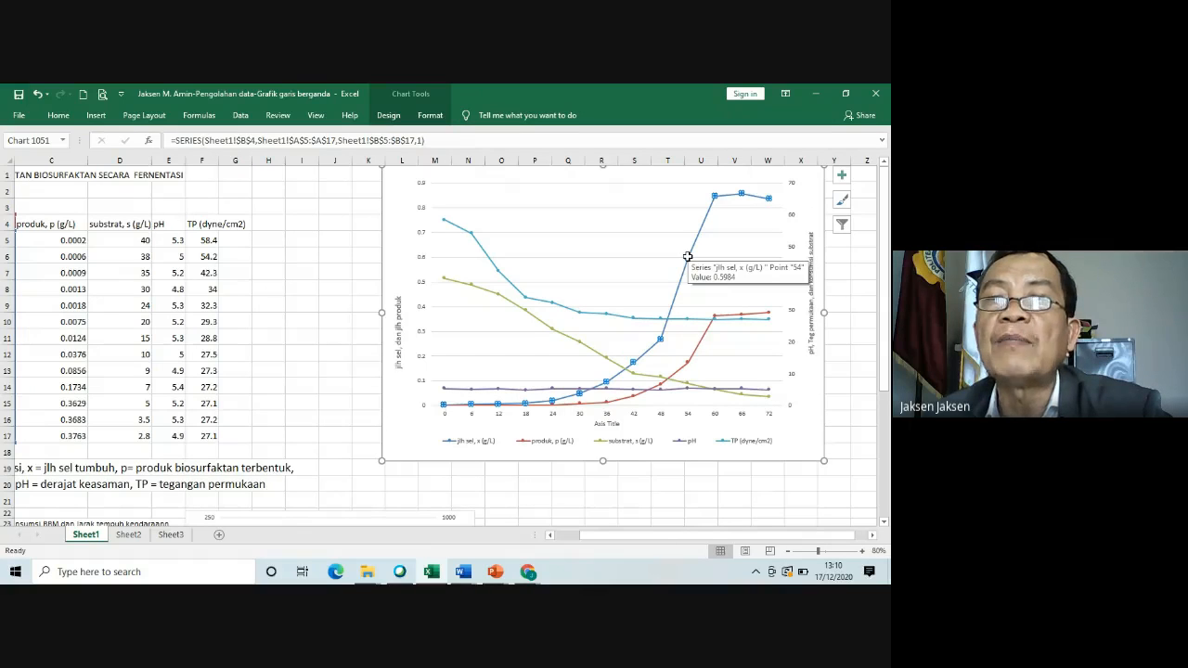
Step: Move the fermentation chart beside the data table so it starts around column H, and deselect it
left_click(472, 175)
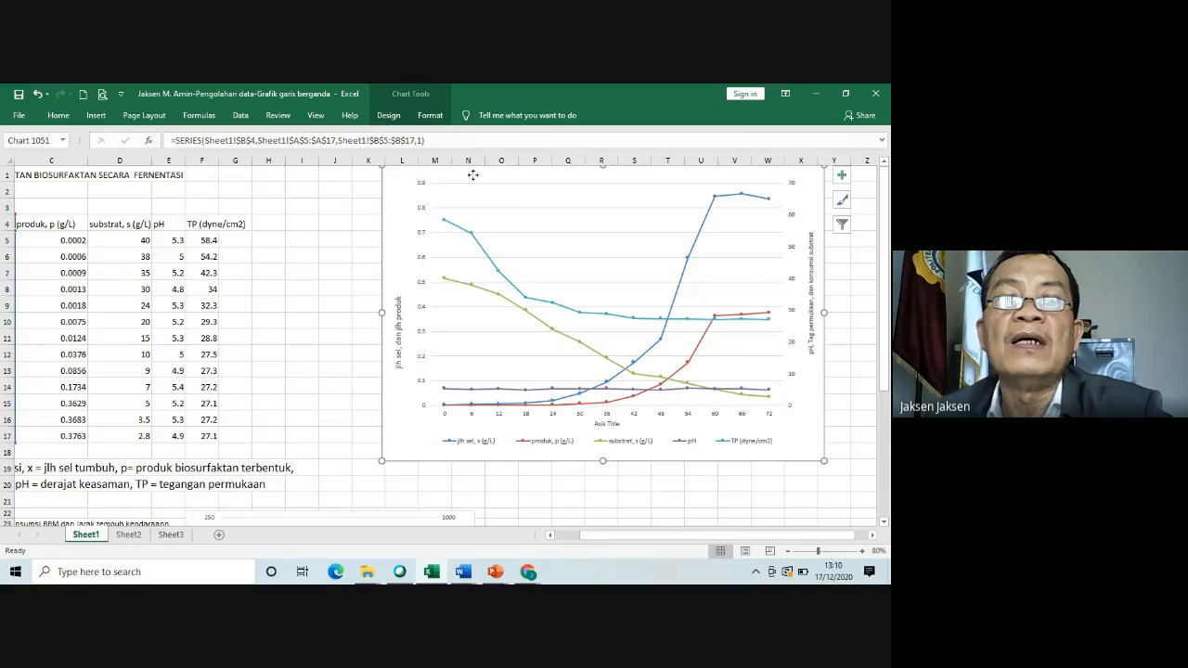
left_click_drag(472, 174, 345, 193)
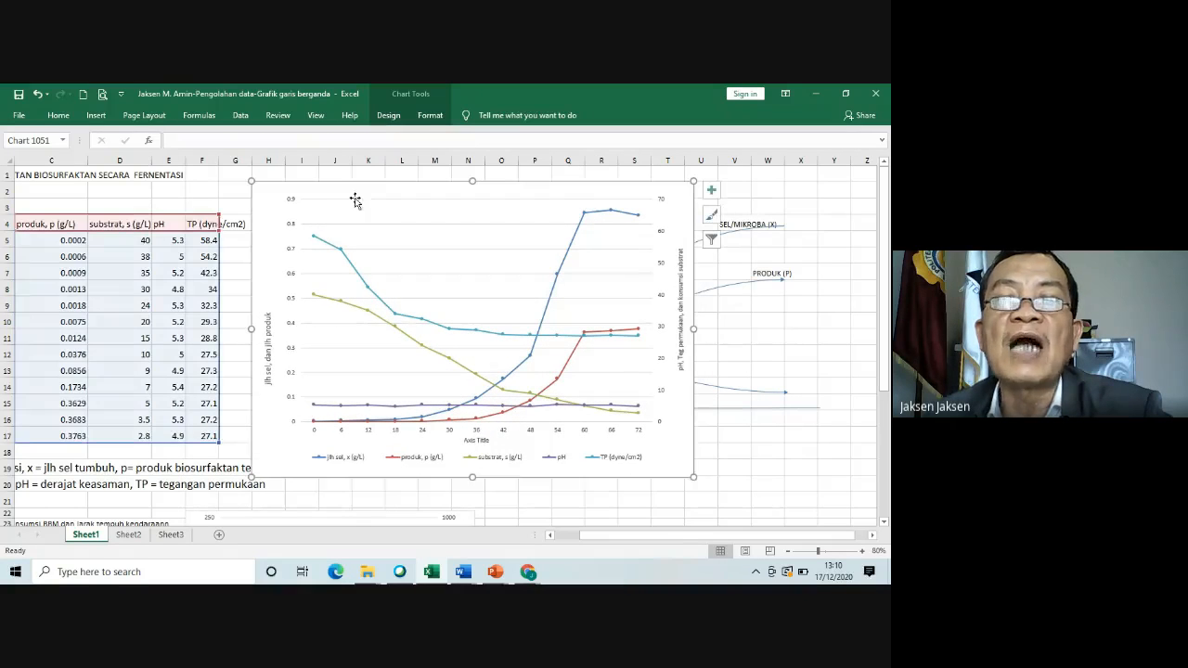
left_click(752, 451)
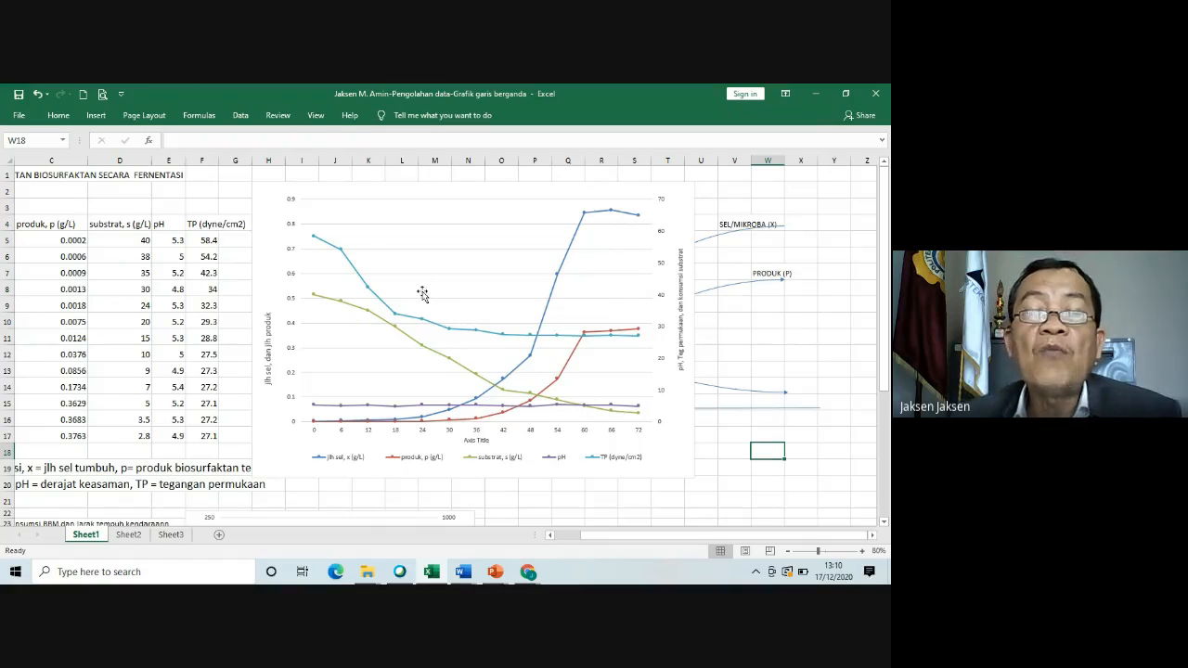
Step: Replace the horizontal axis title's placeholder text with "Waktu fermentasi, jam"
left_click(611, 266)
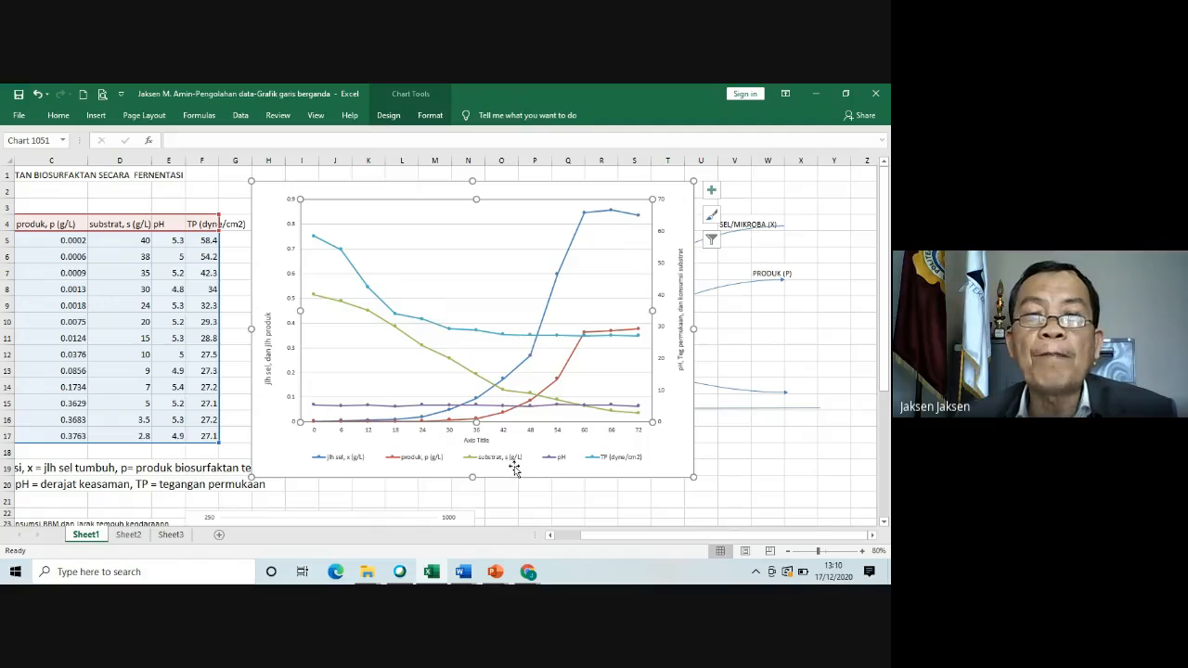
left_click(477, 443)
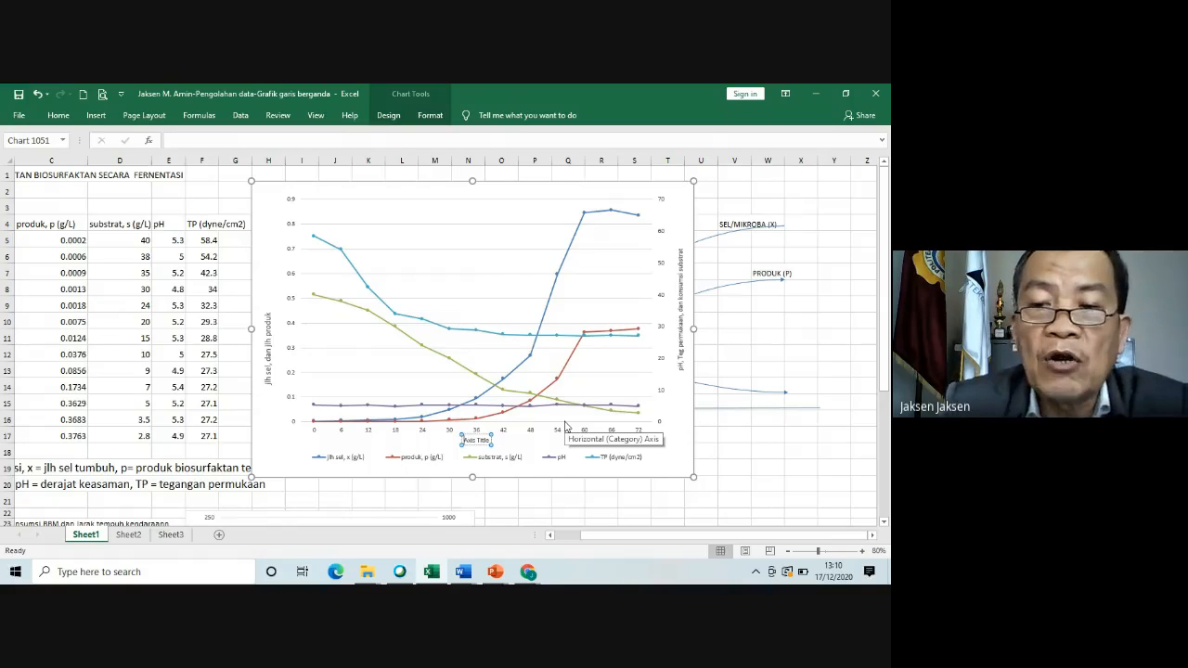
key("BackSpace")
key("BackSpace")
key("BackSpace")
key("BackSpace")
key("BackSpace")
key("BackSpace")
key("BackSpace")
key("BackSpace")
key("BackSpace")
key("BackSpace")
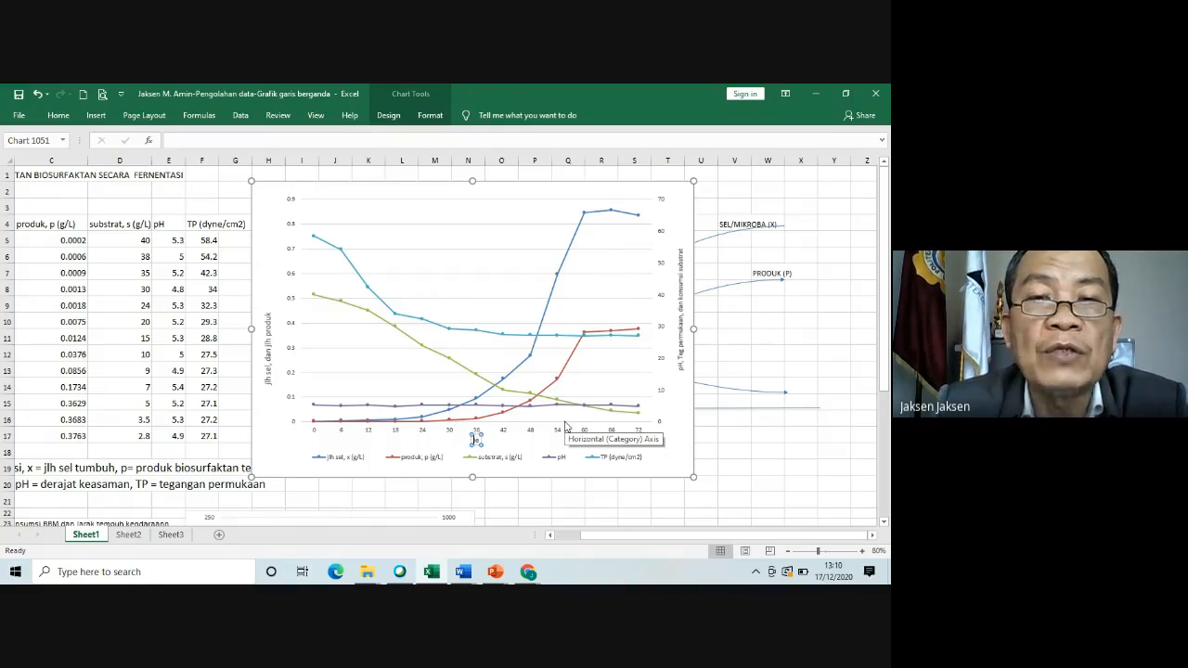
type("Waktu")
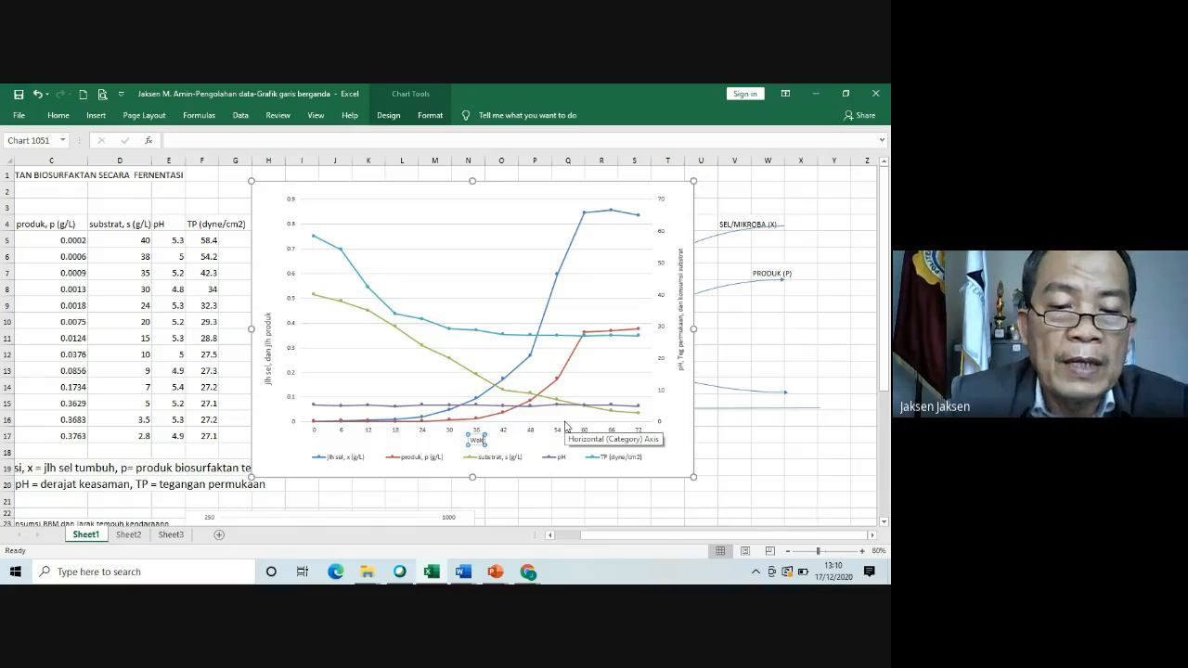
type(" fer")
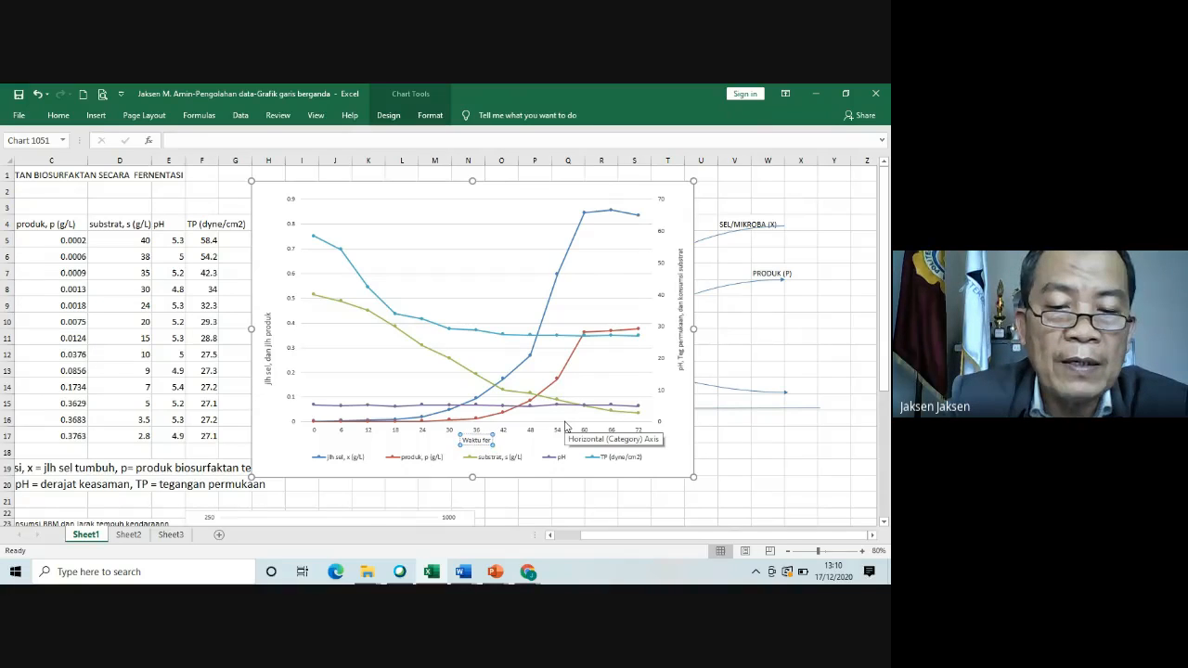
type("mentasi (")
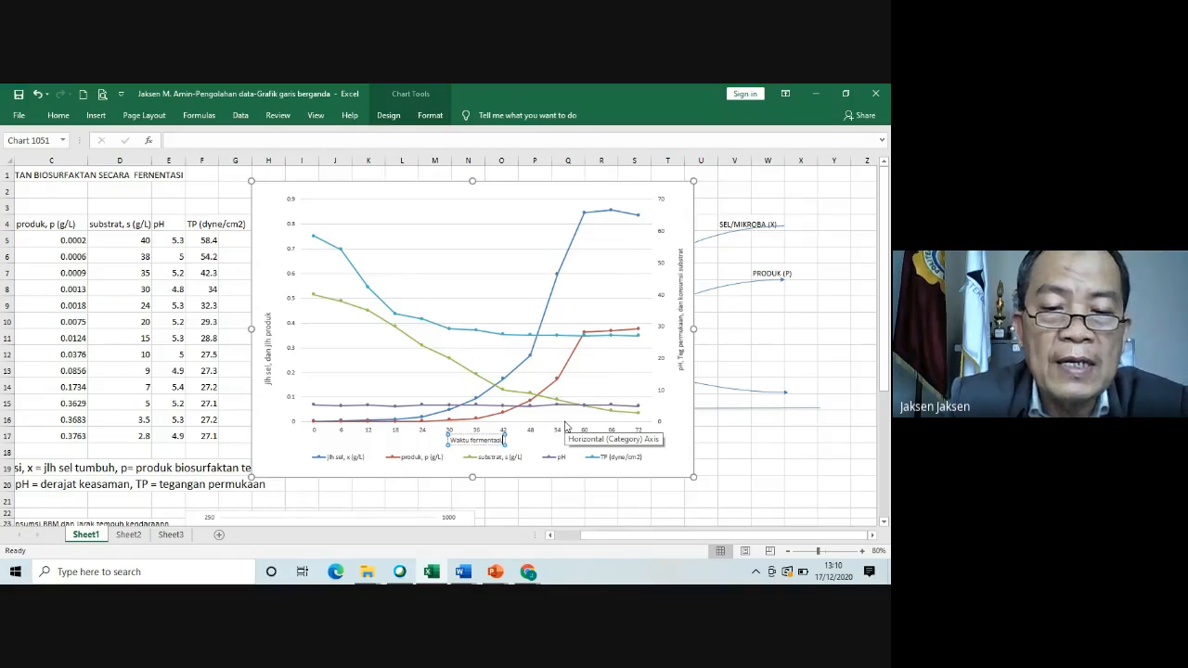
type("jam")
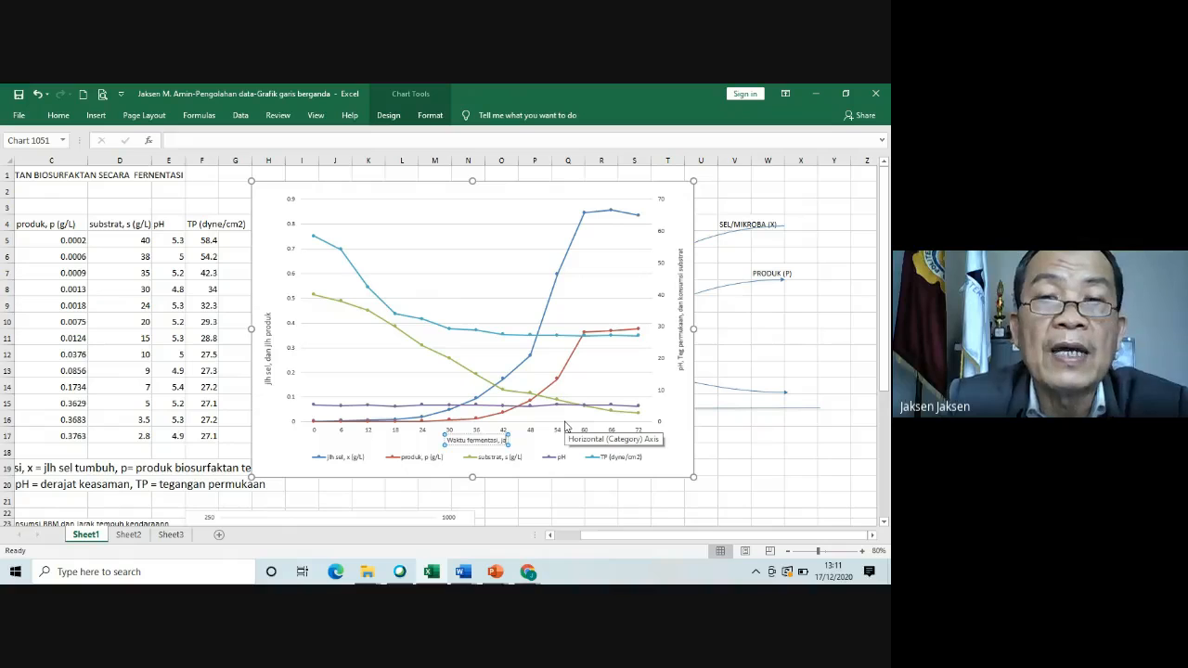
left_click(734, 499)
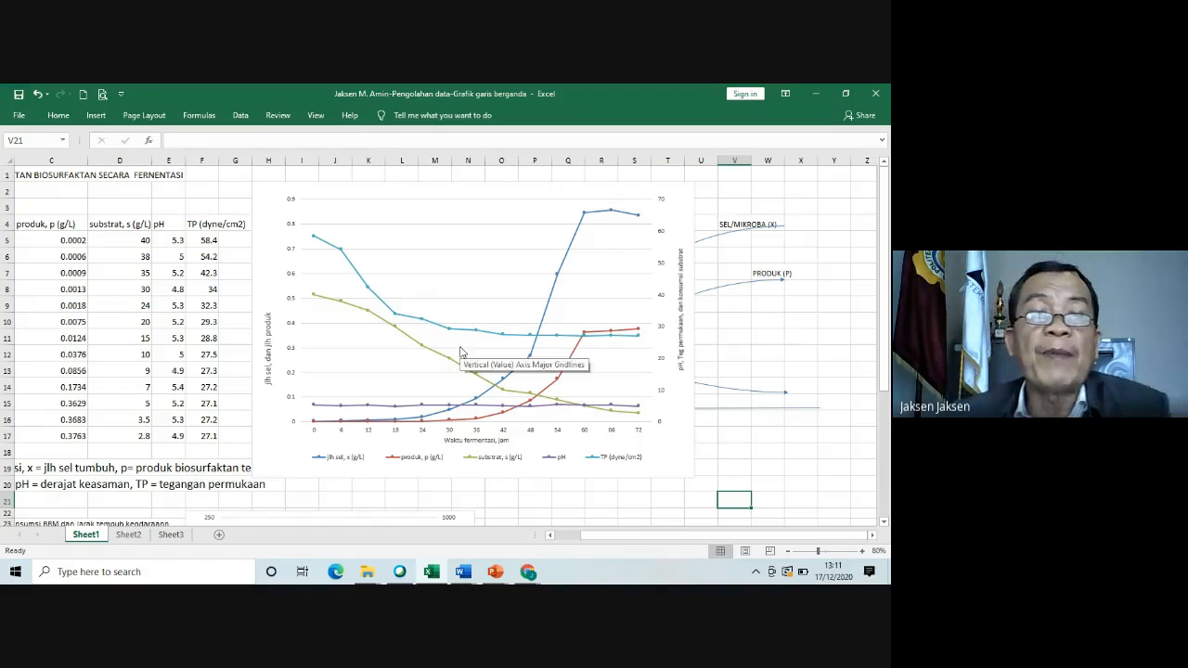
scroll(430, 424, "down", 5)
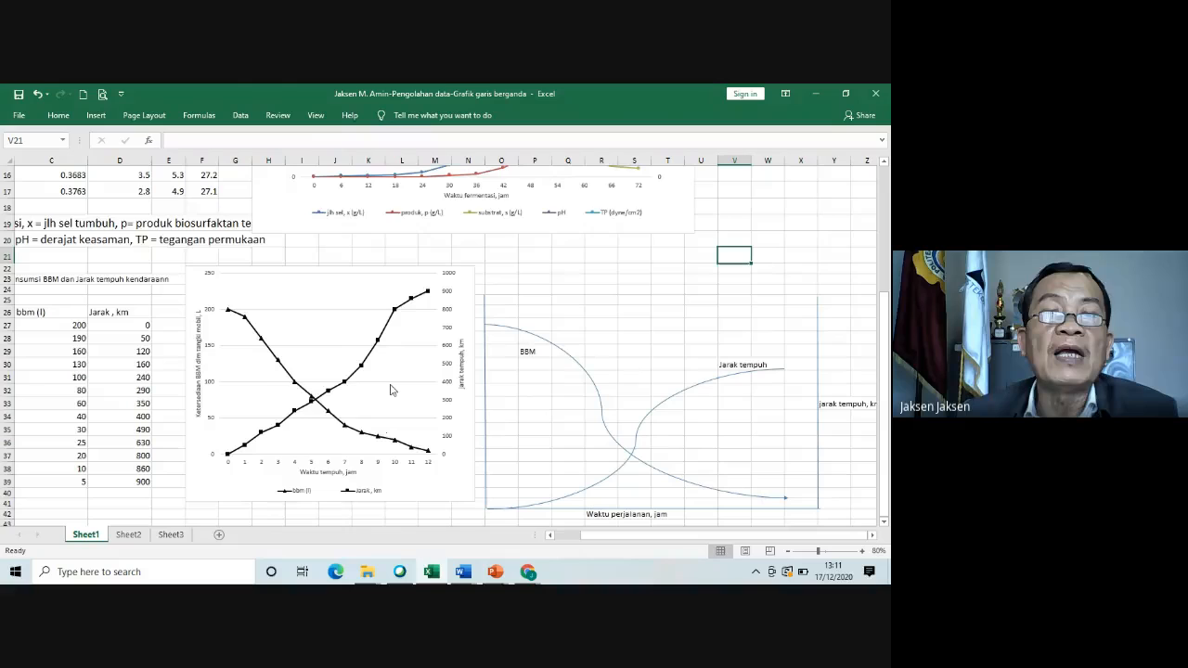
scroll(391, 390, "up", 5)
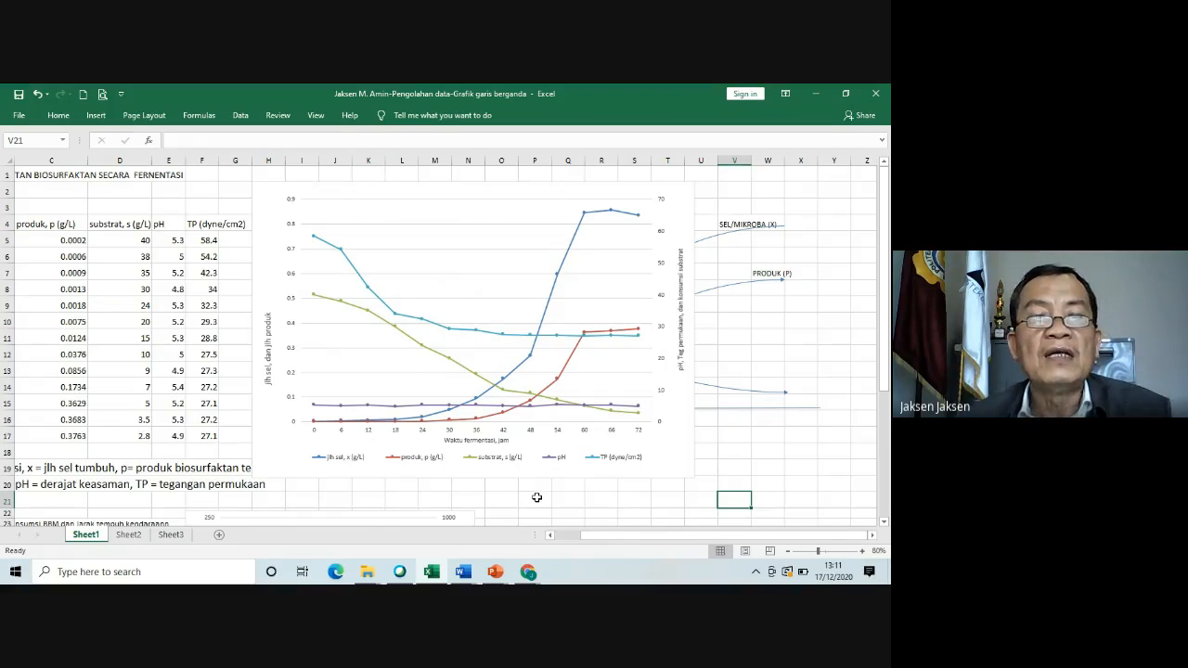
left_click_drag(607, 535, 577, 539)
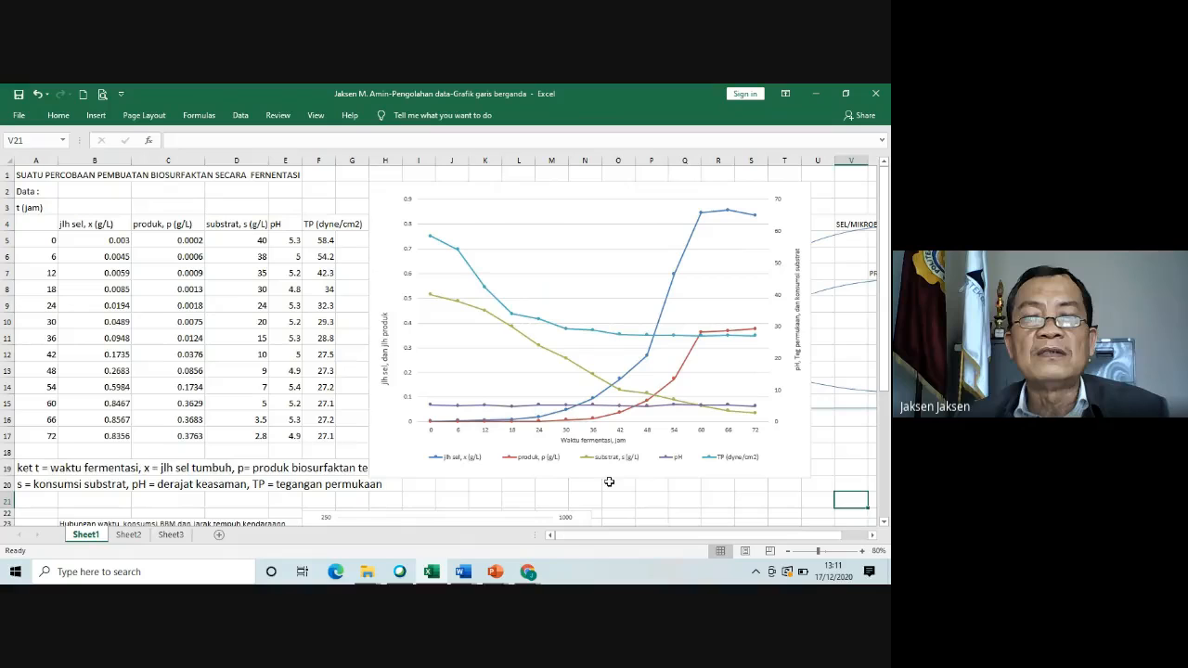
left_click(609, 481)
Step: Switch to the Google Meet call in Chrome and request to stop the meeting recording
left_click(529, 573)
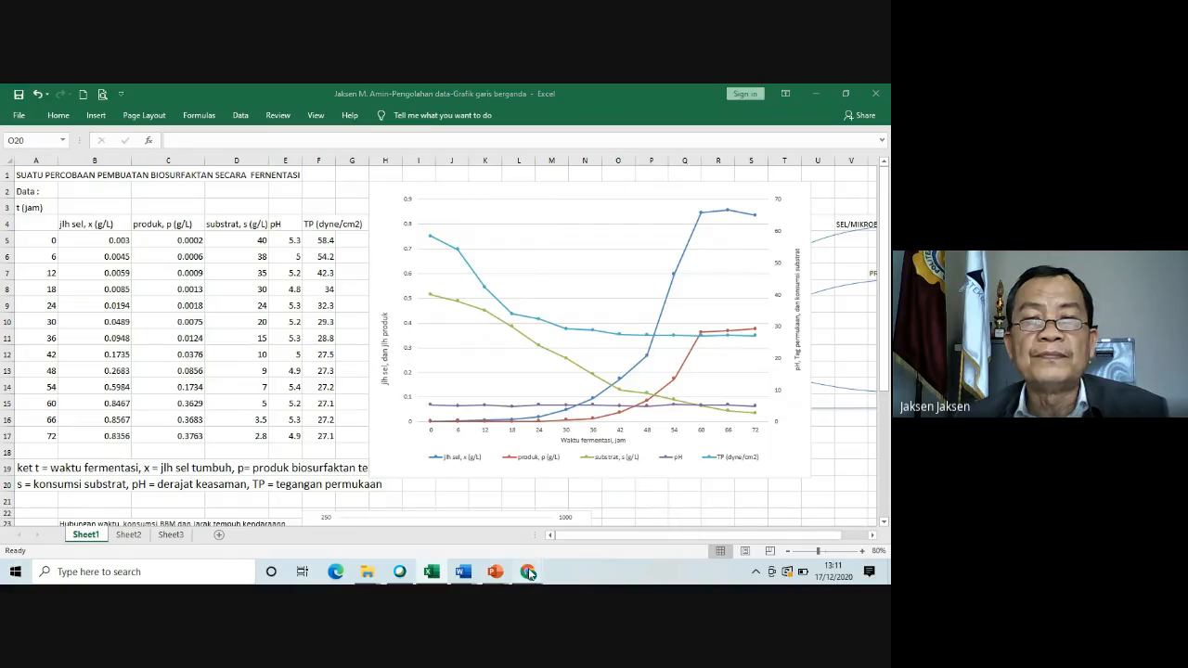
left_click(566, 526)
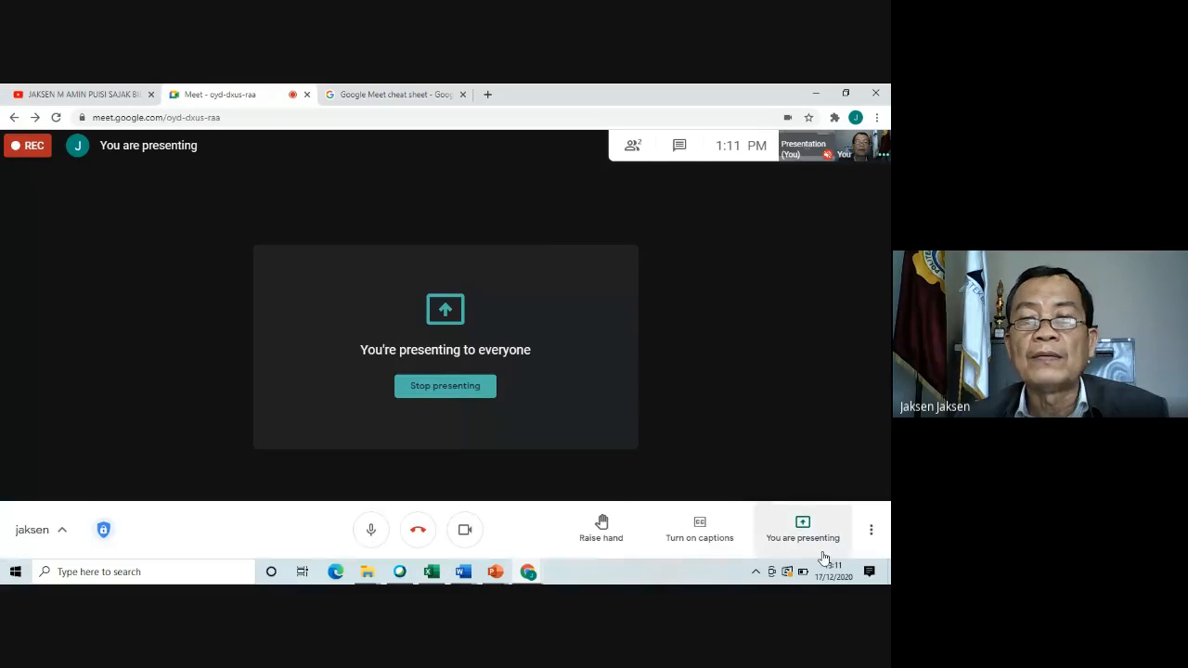
left_click(871, 530)
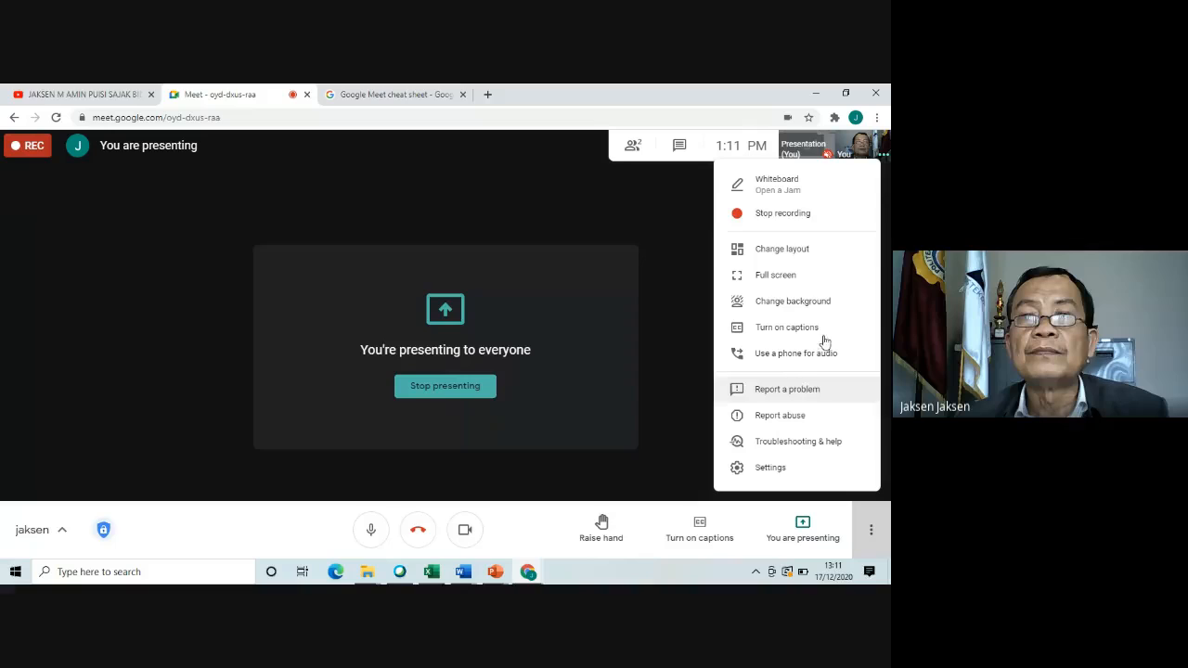
left_click(796, 213)
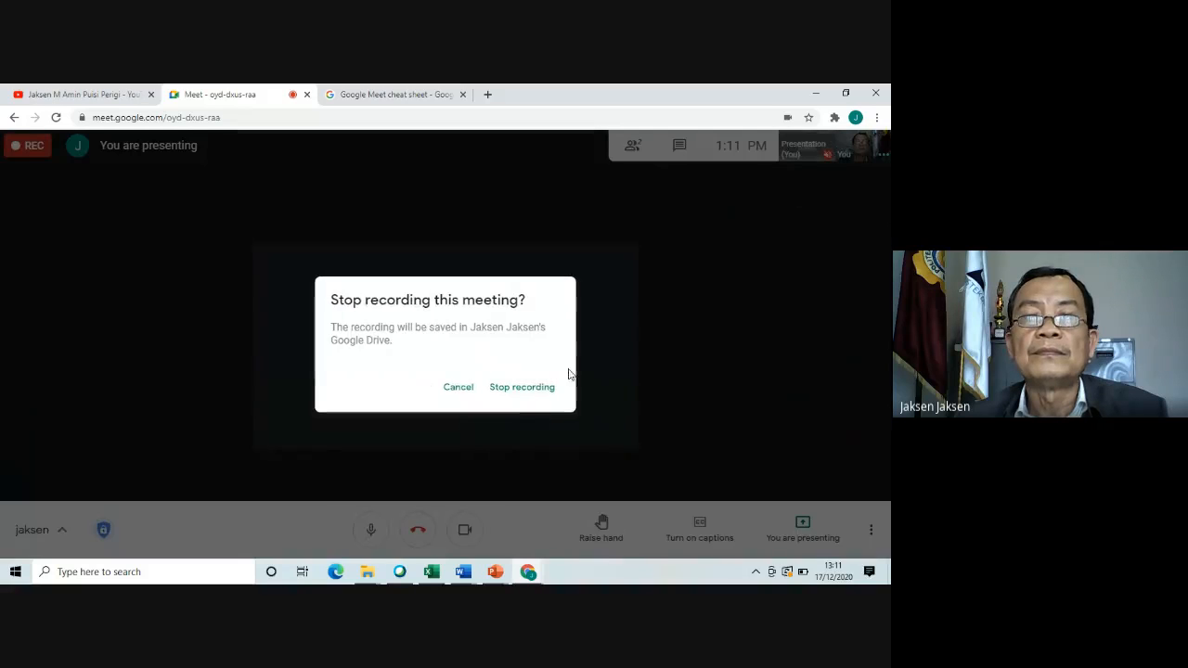